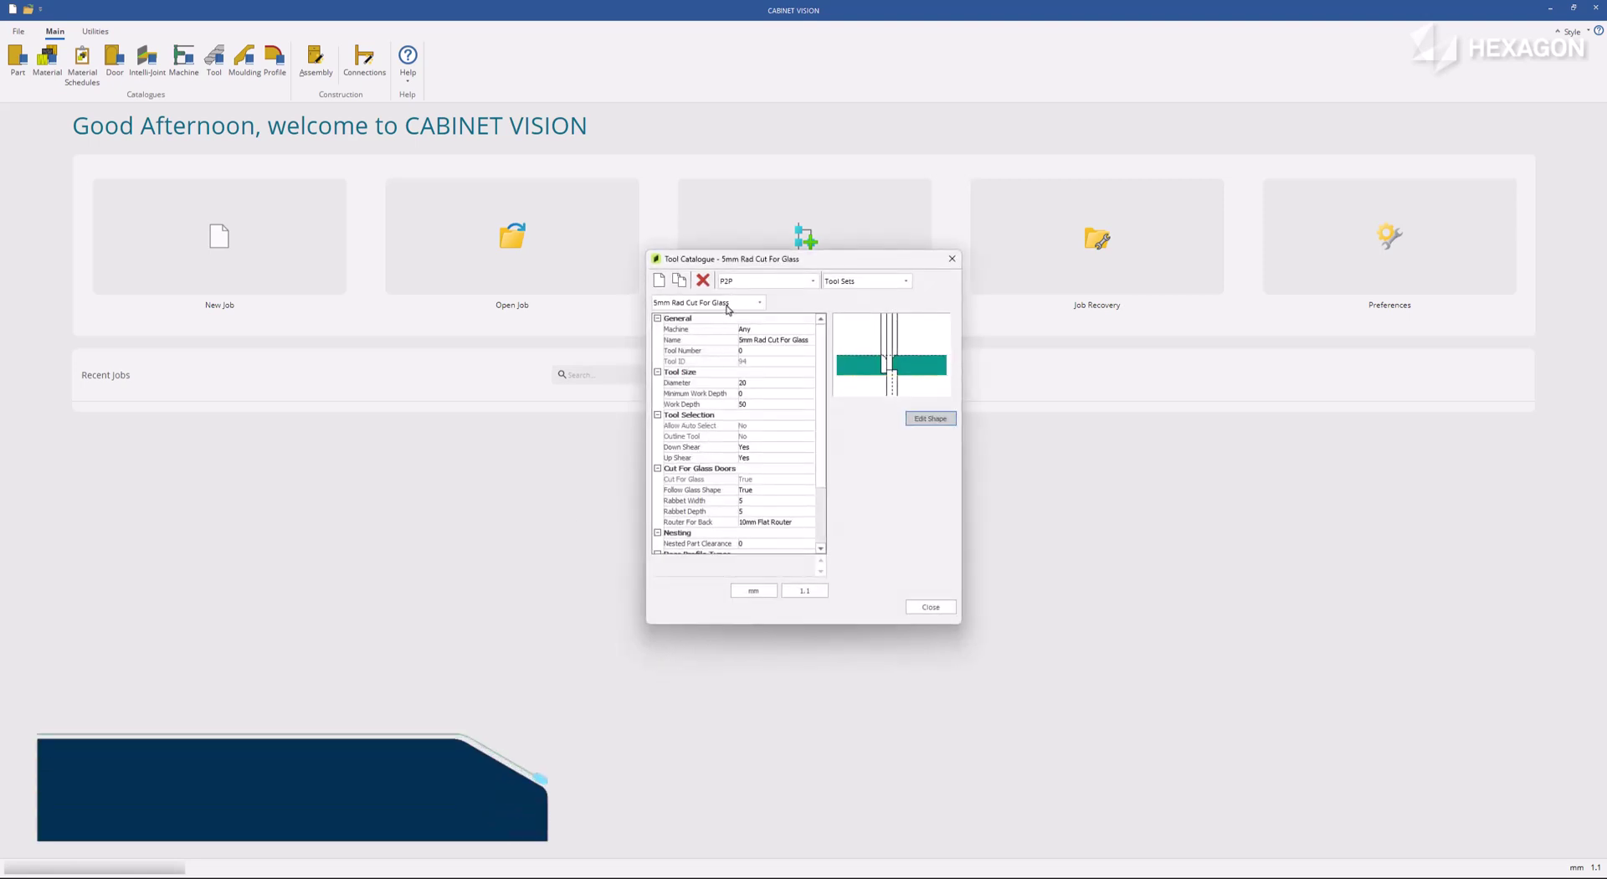
Step: Display the 5mm Rad Cut For Glass tool set and check its Follow Glass Shape setting
click(730, 303)
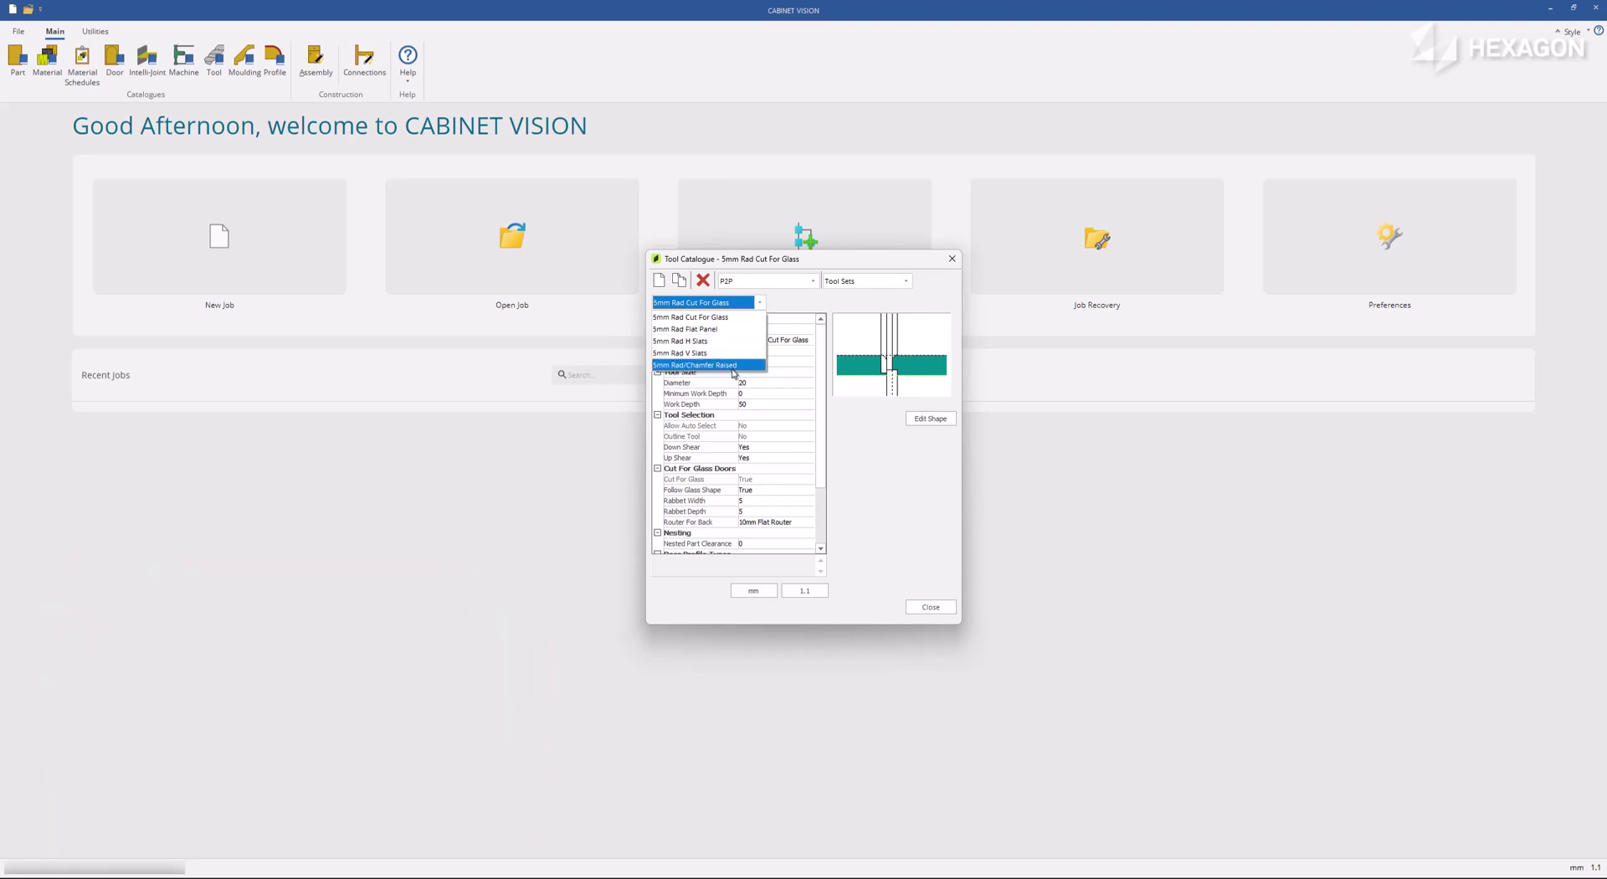
click(739, 319)
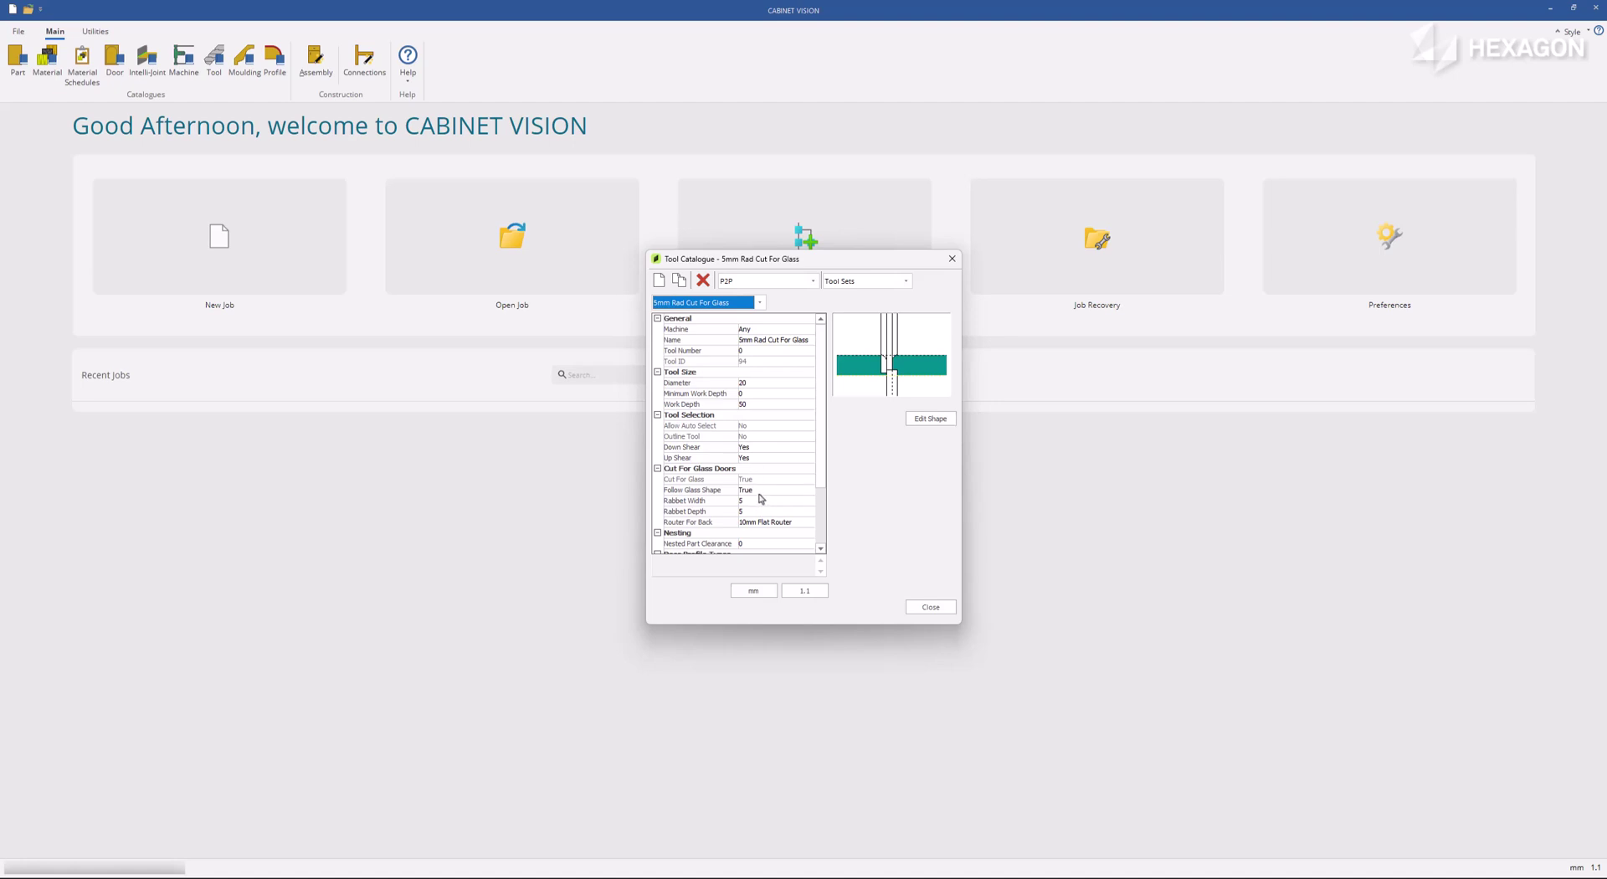
click(731, 490)
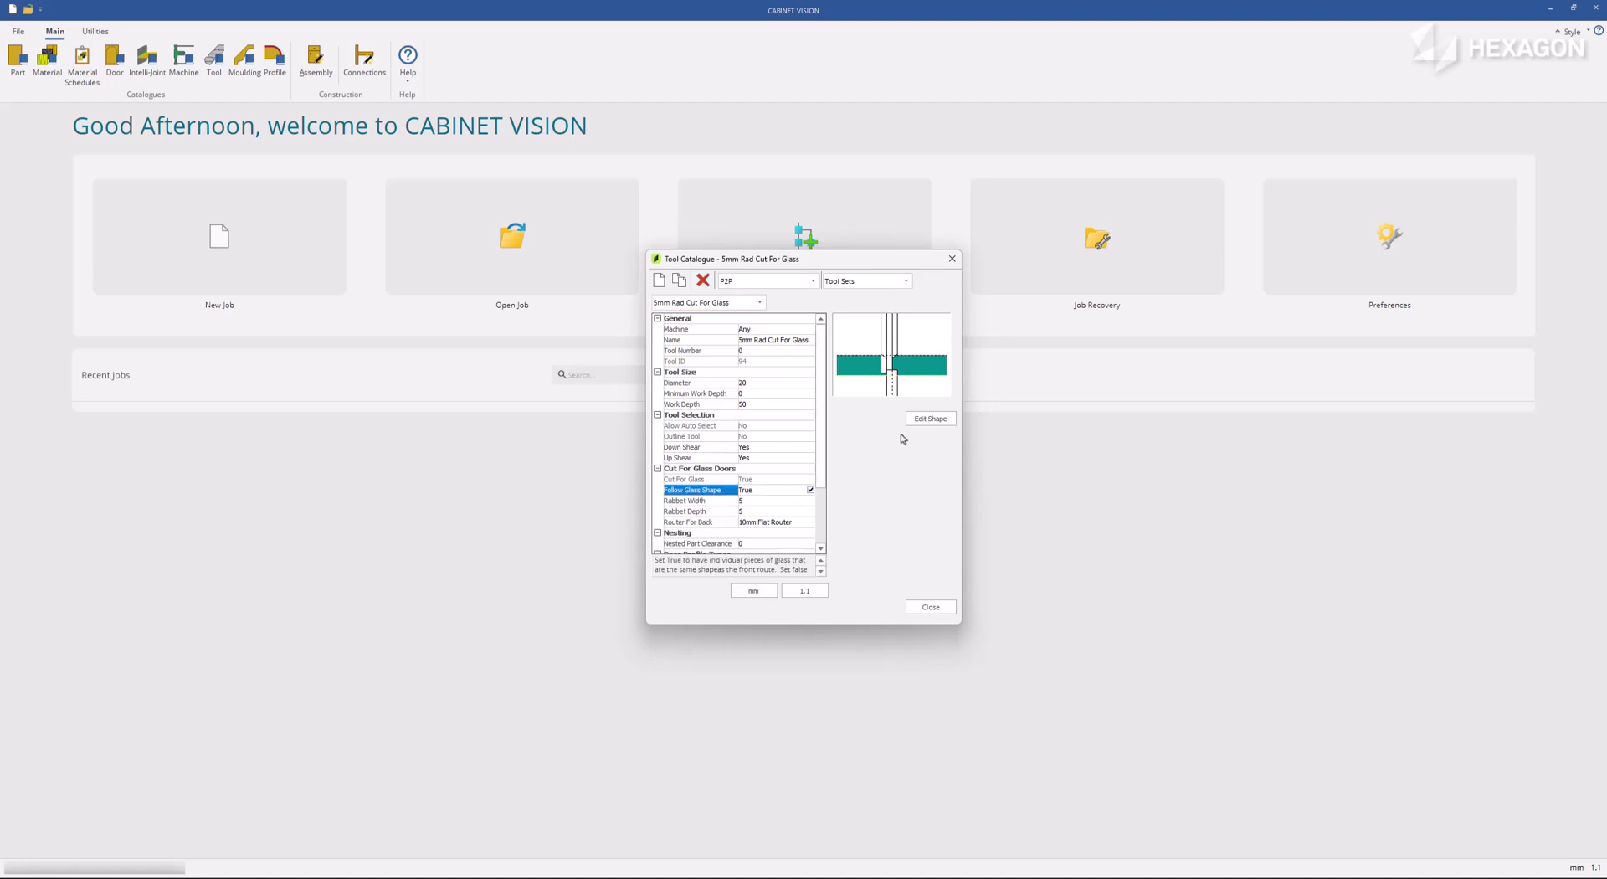
Step: Review the 5mm Rad and 5mm Flat Router bits of the cut-for-glass tool set and preview the cut shape without the tools
click(932, 421)
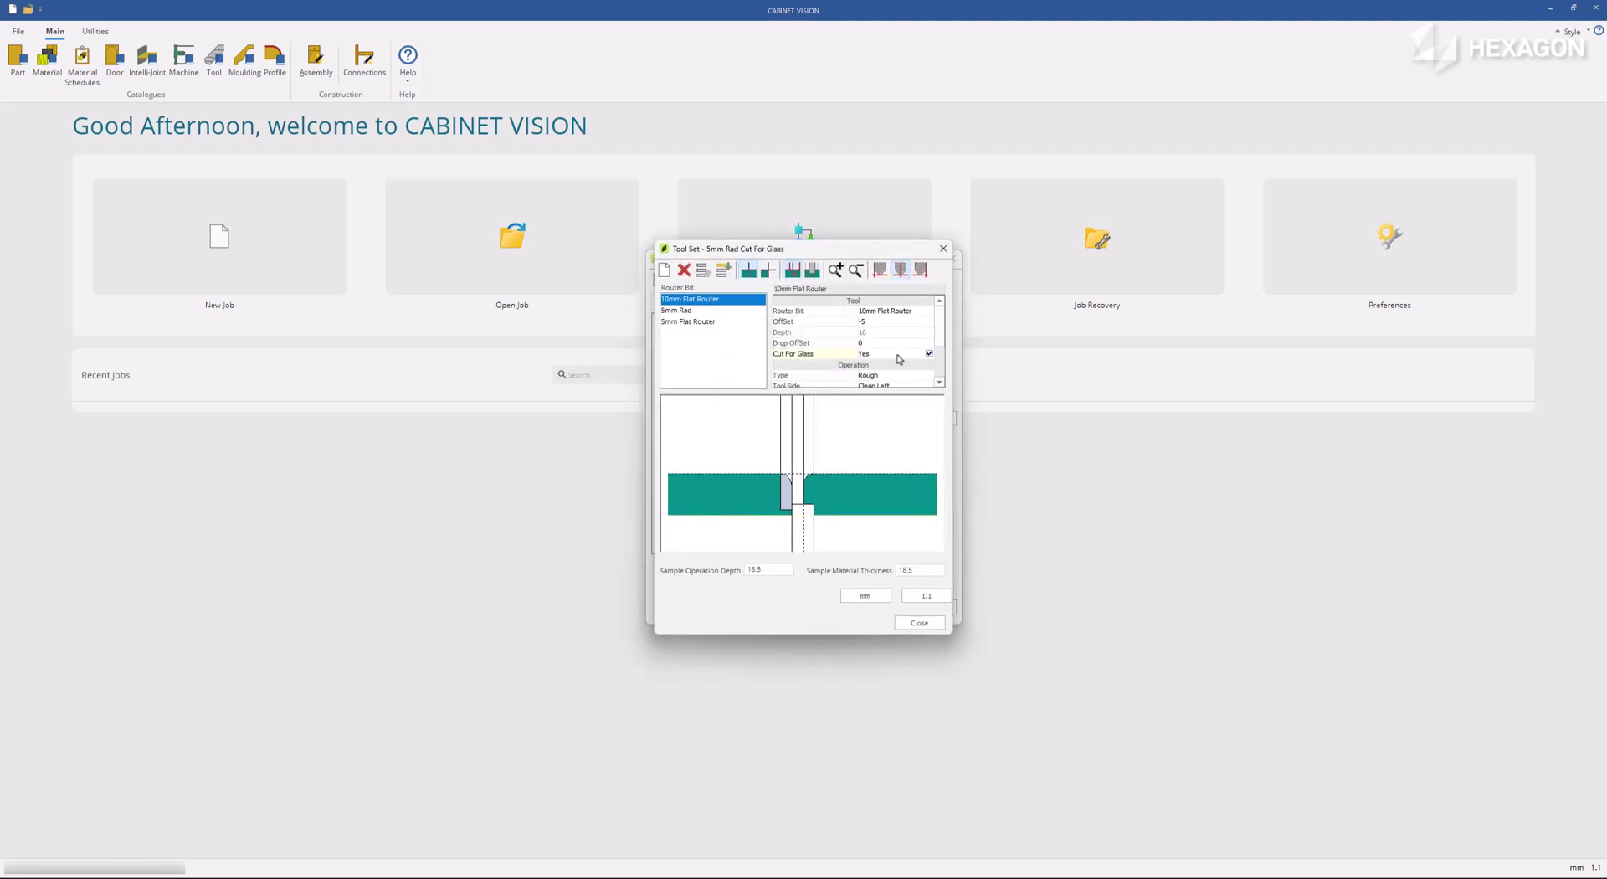
click(711, 311)
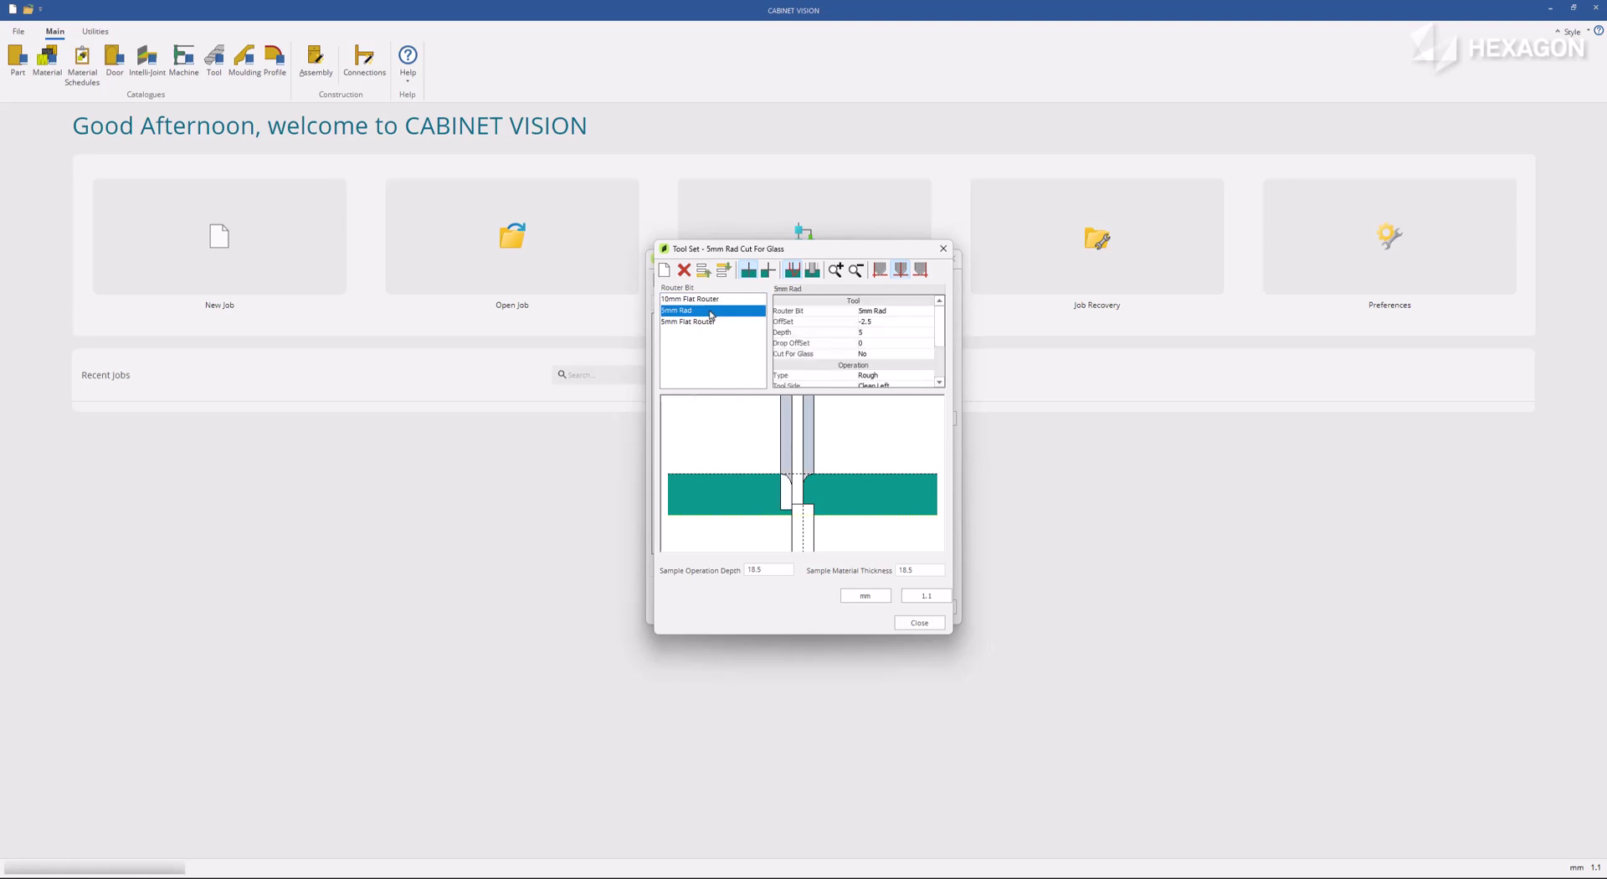
click(725, 322)
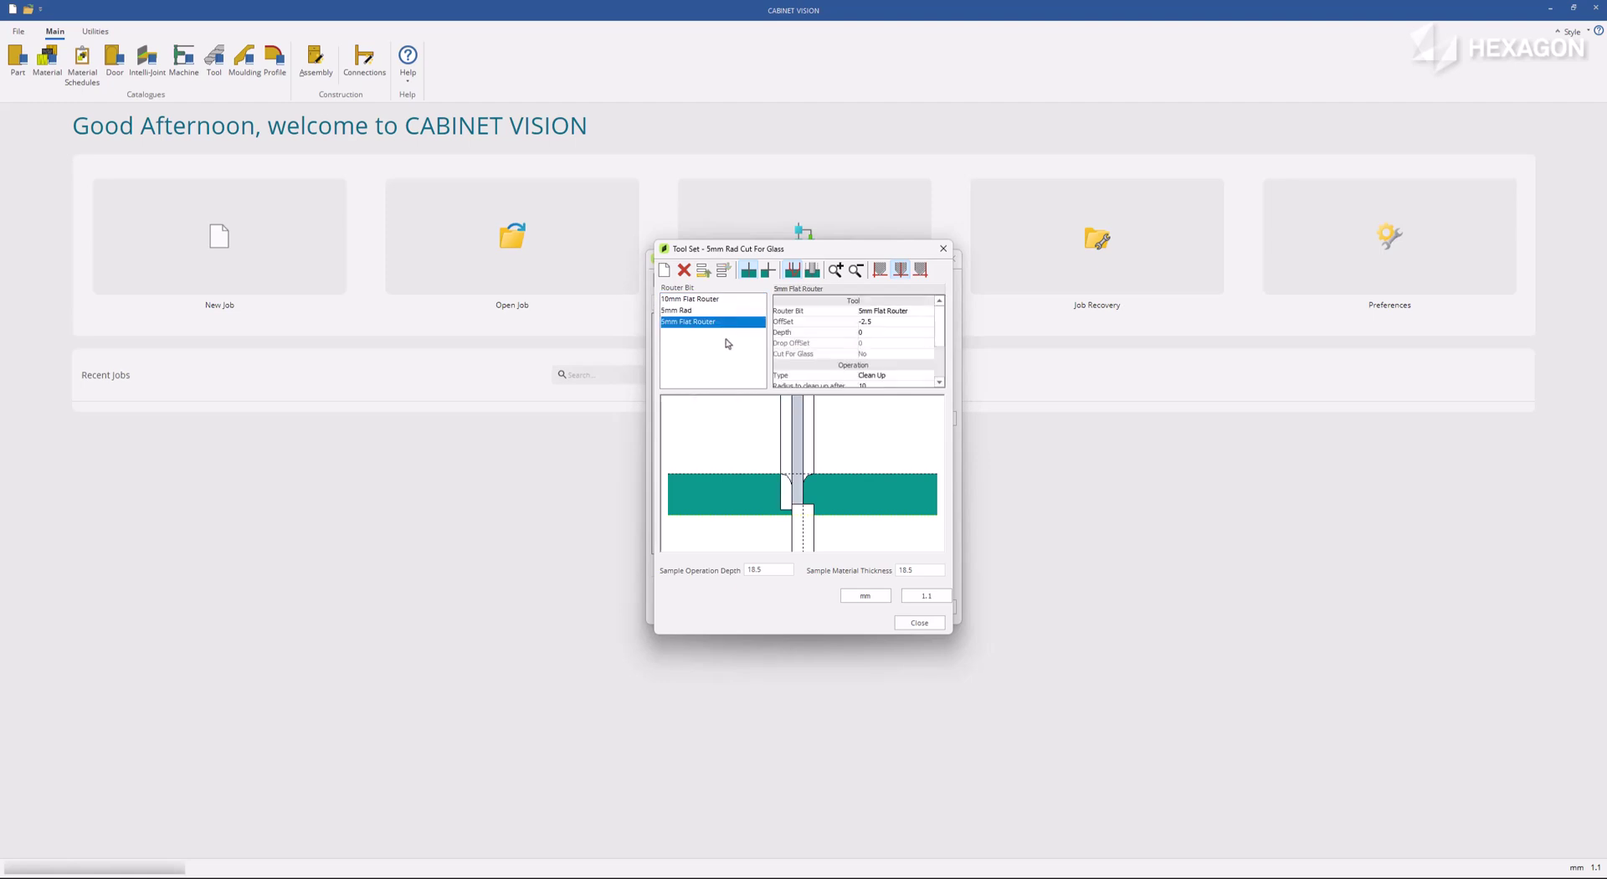
click(793, 272)
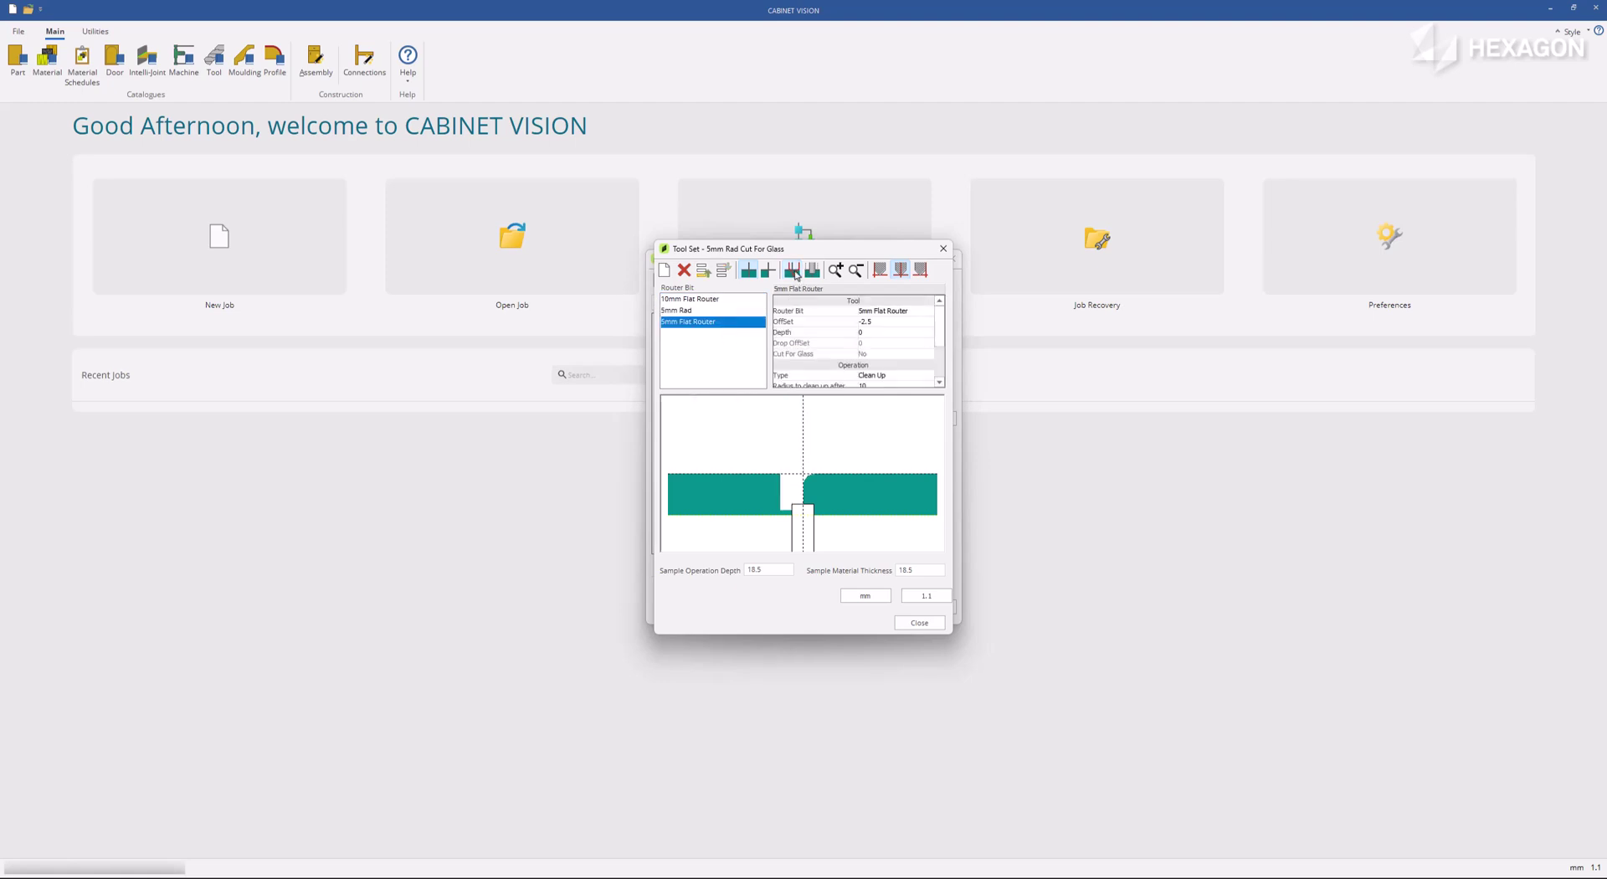
click(918, 622)
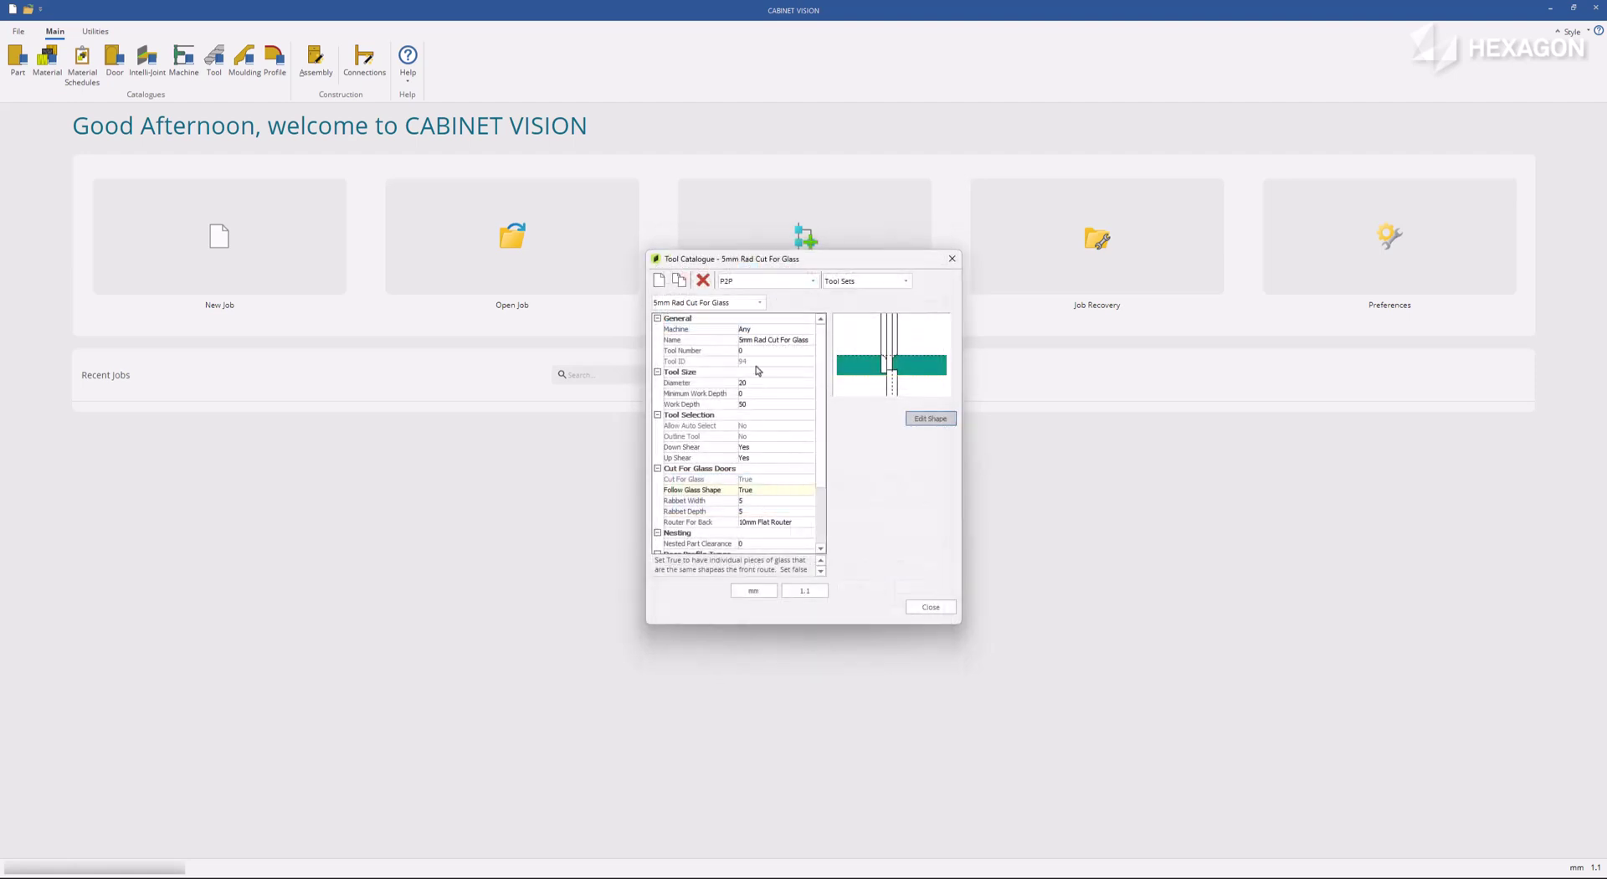
Step: Inspect the shape of the 5mm Rad/Chamfer Raised tool set, including its 45GRADE and 5mm Rad bits, and close the tool catalogue
click(724, 304)
click(730, 359)
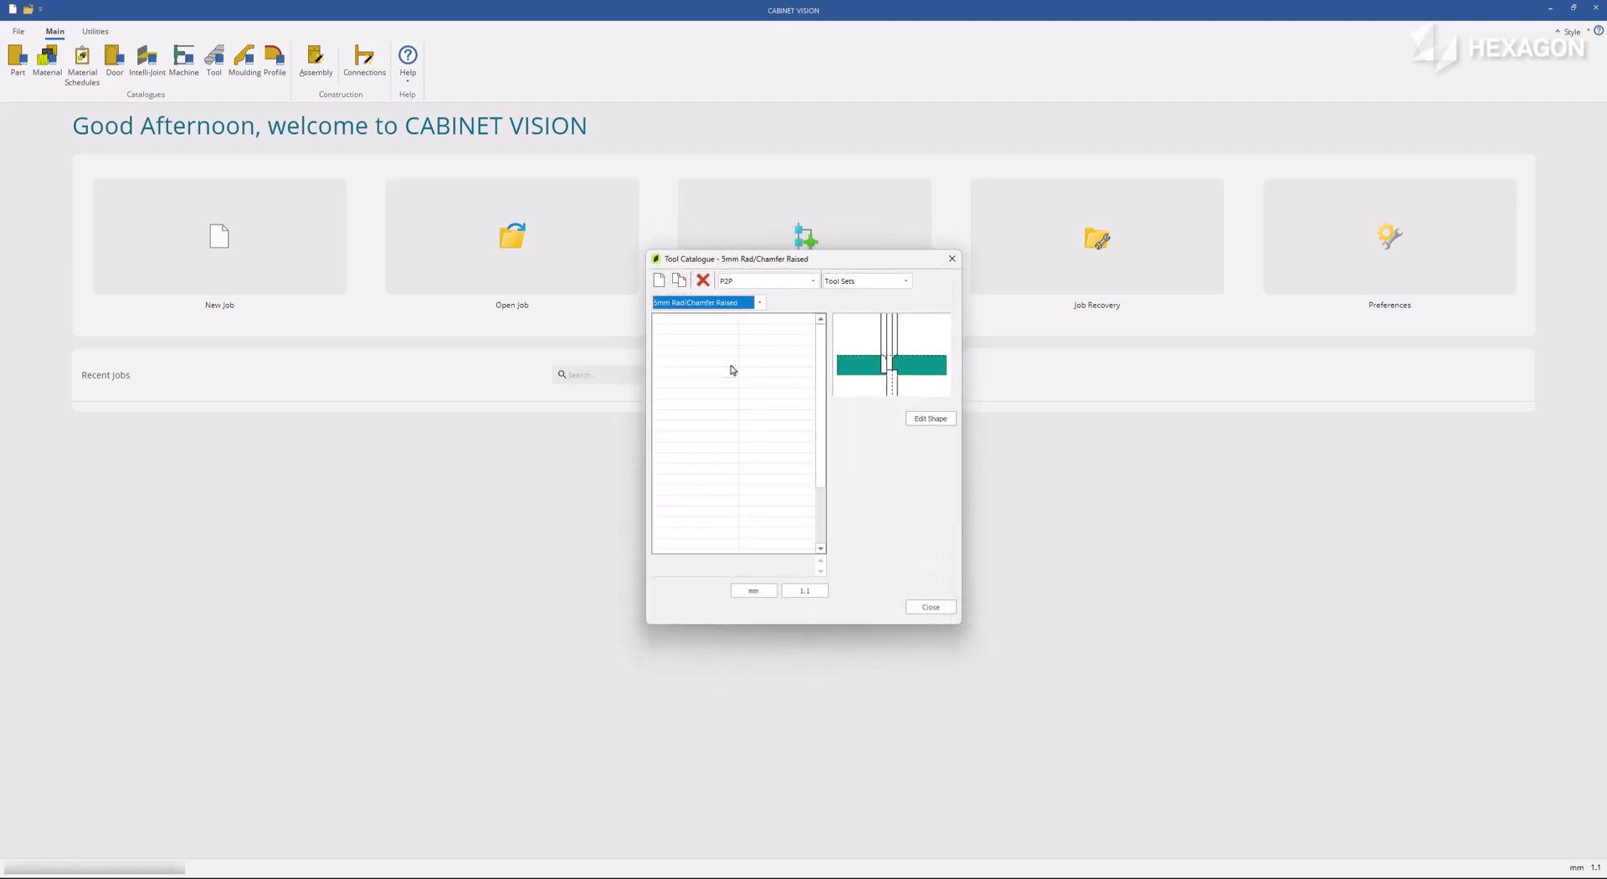
click(930, 418)
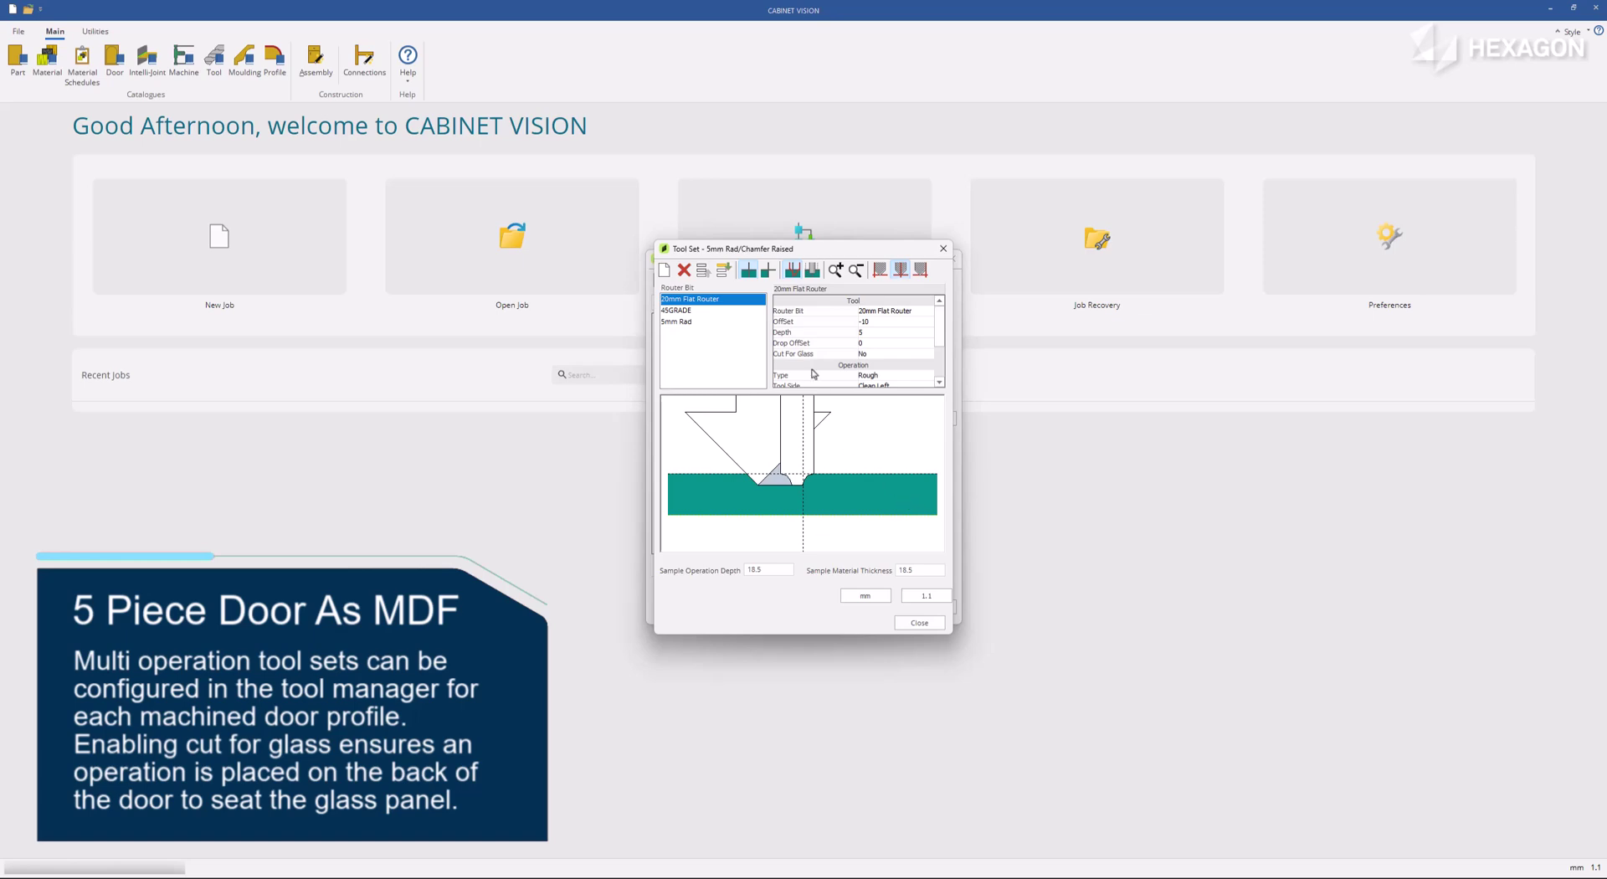
click(793, 271)
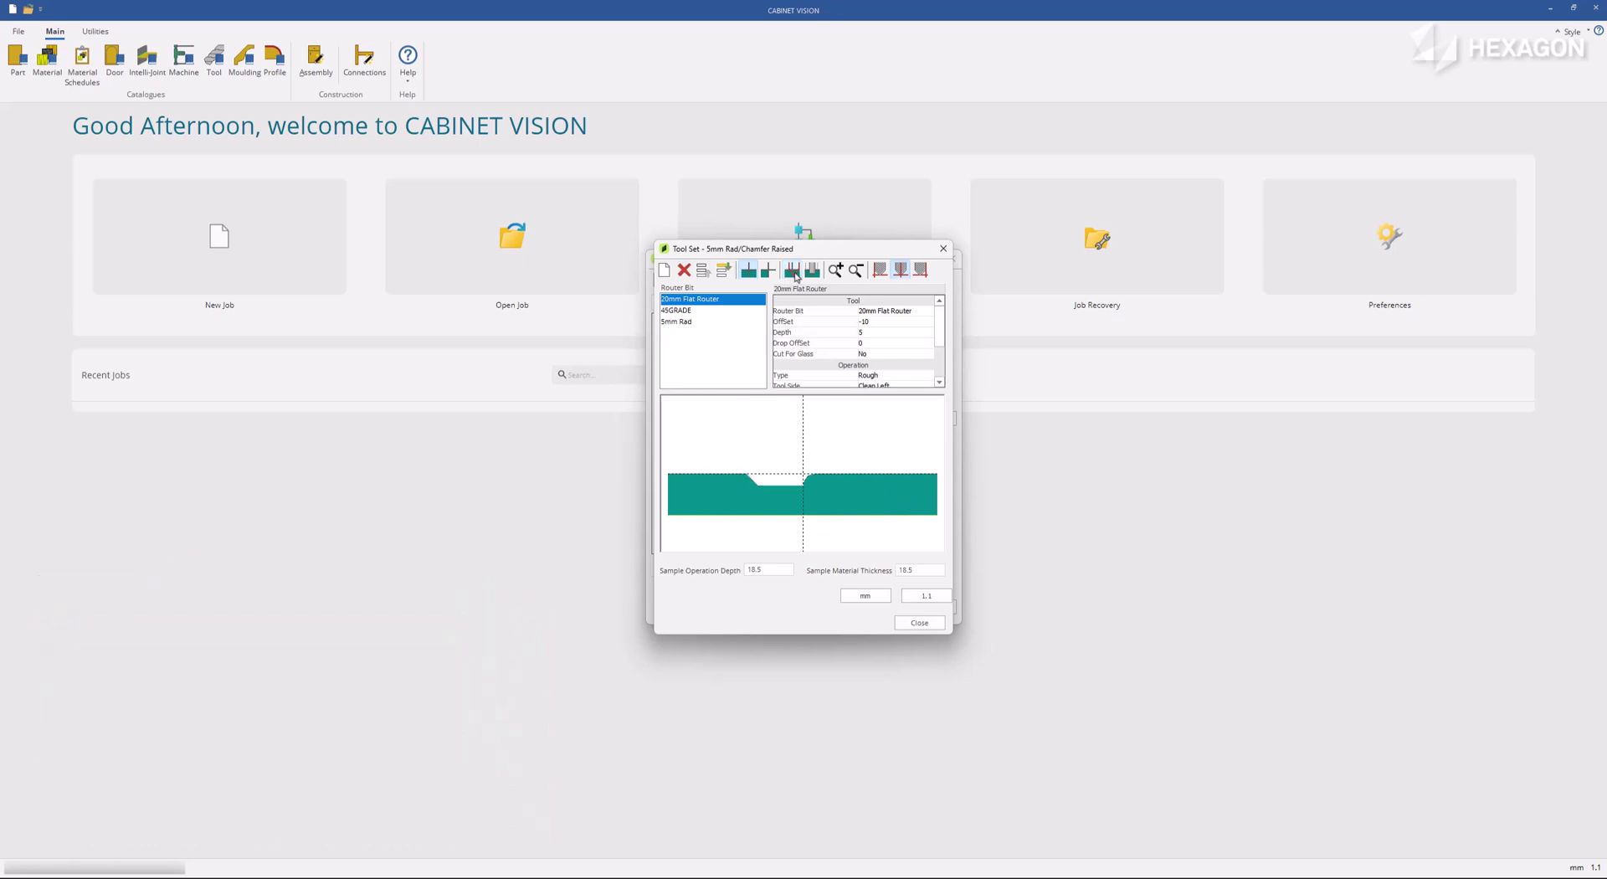
click(792, 271)
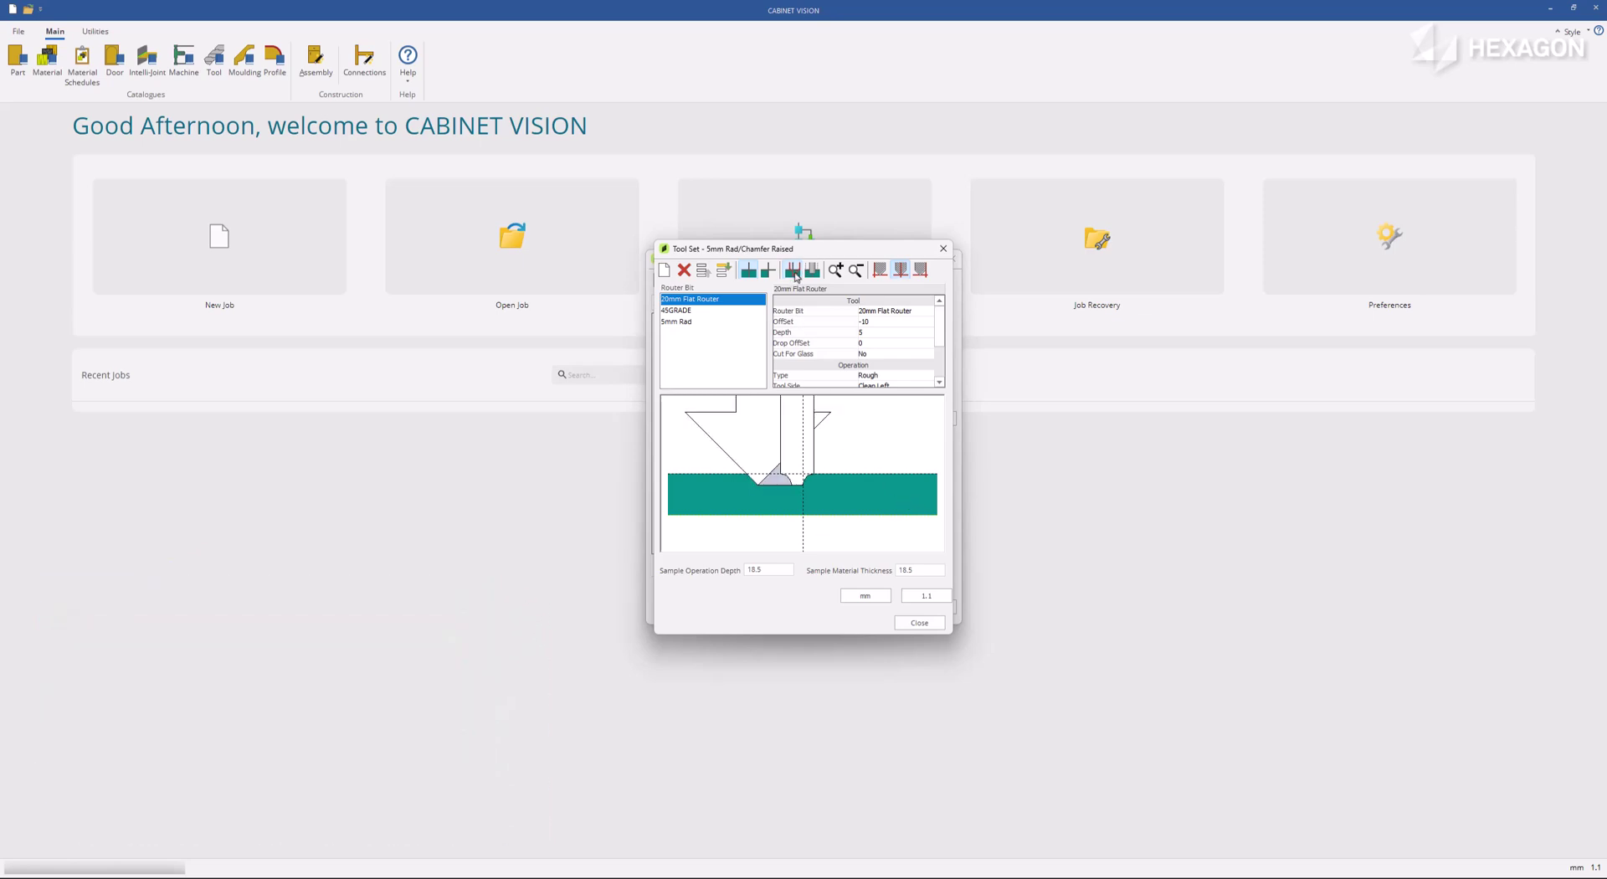
click(699, 311)
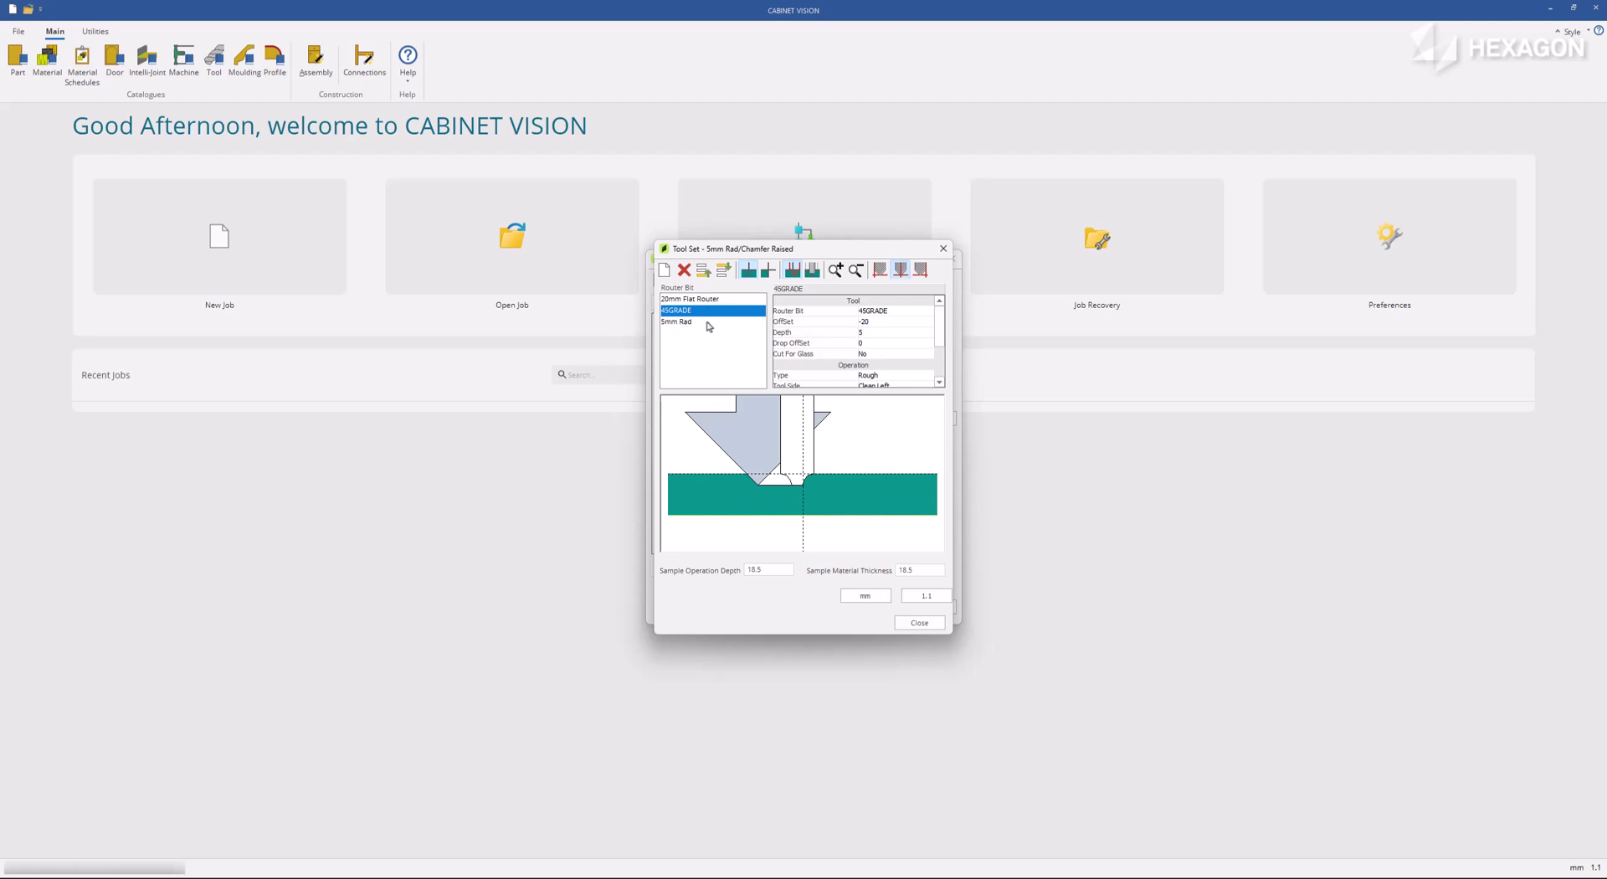
click(708, 322)
click(920, 623)
click(938, 611)
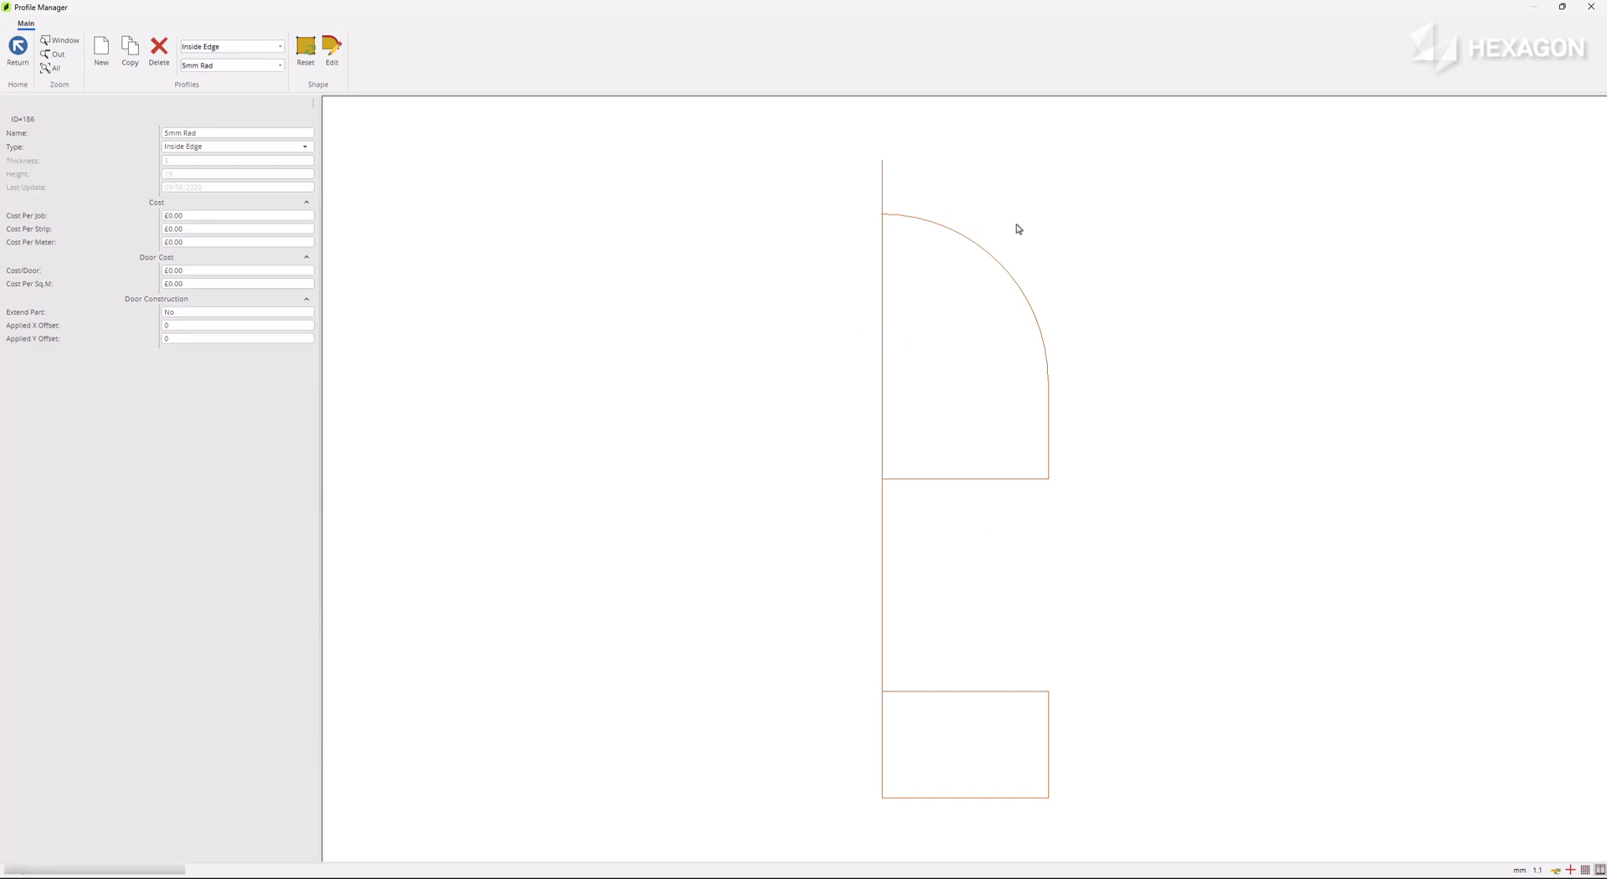
Step: View the 5mm Chamfer Raised Panel profile under the Raised Panel type and leave the Profile Manager
click(249, 50)
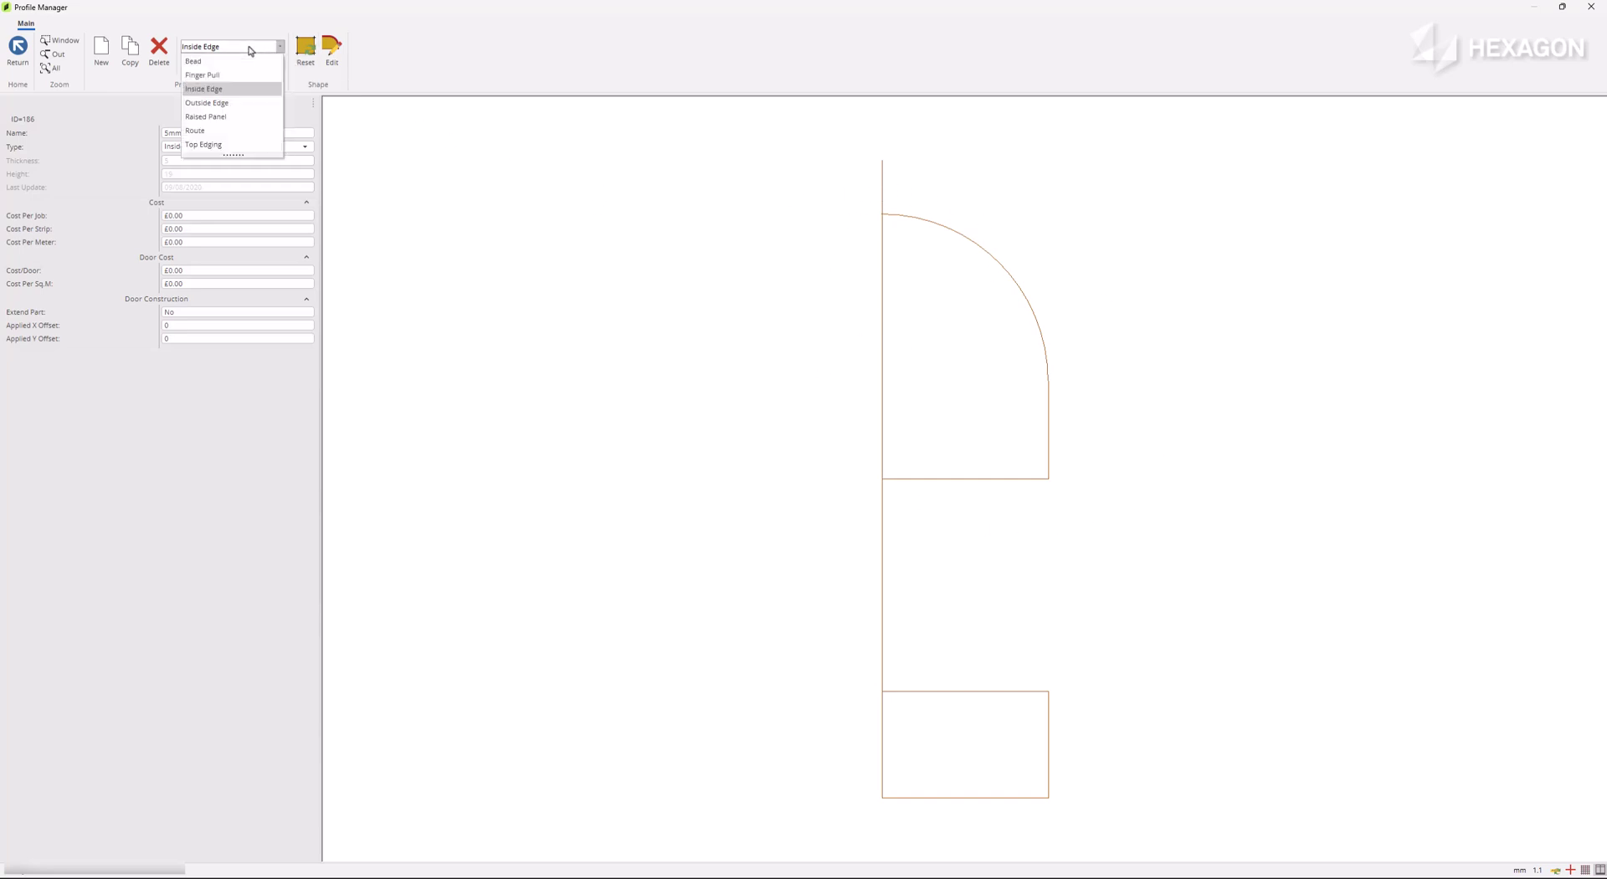
click(256, 117)
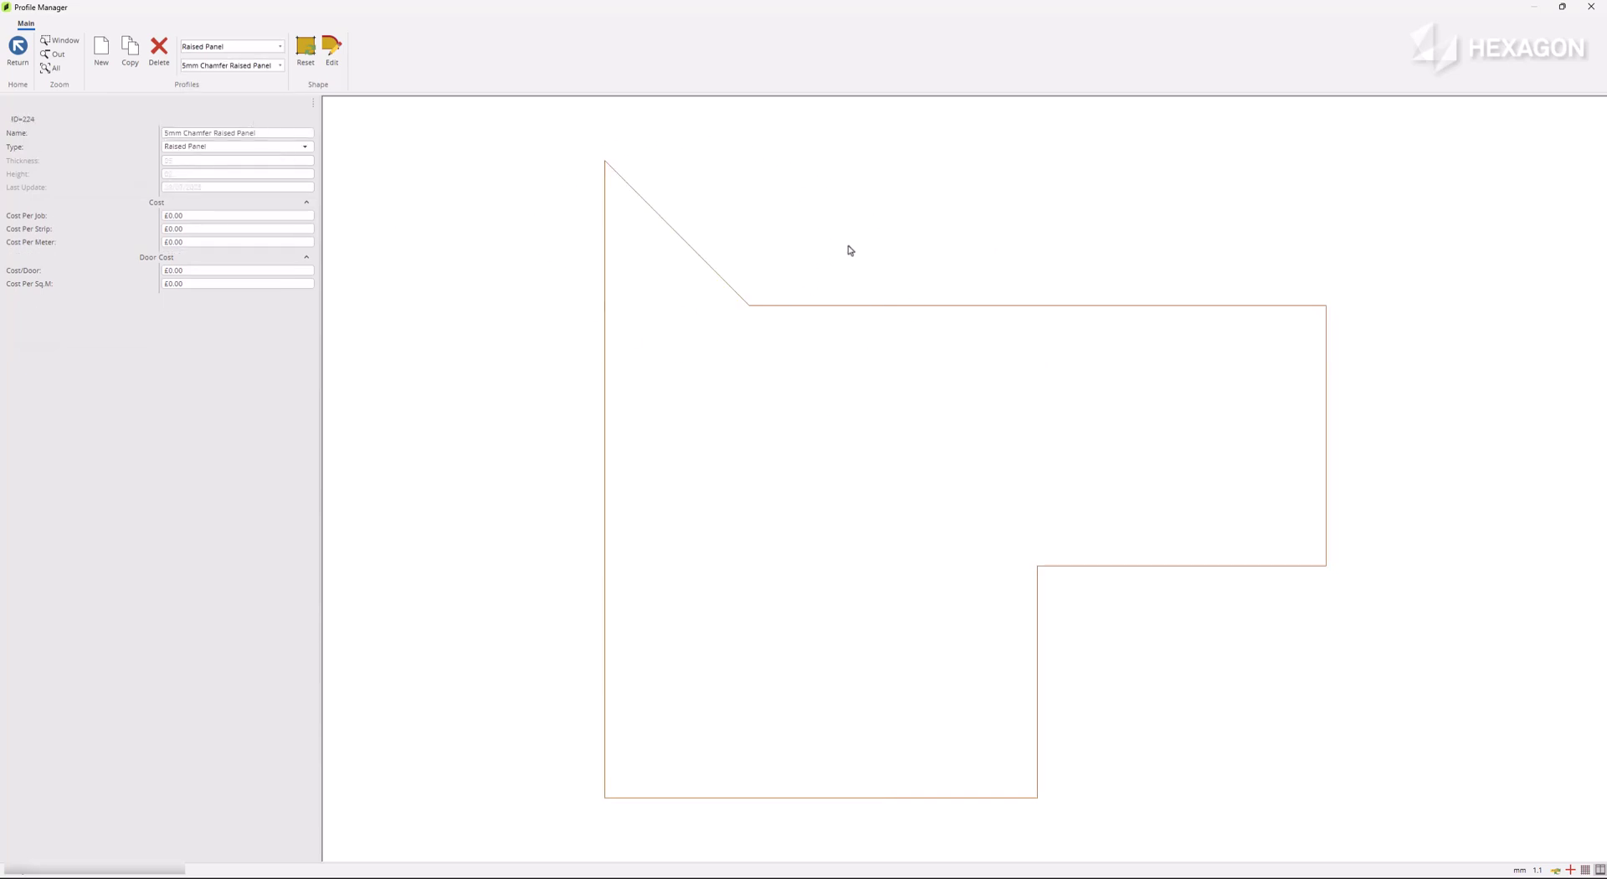
click(18, 47)
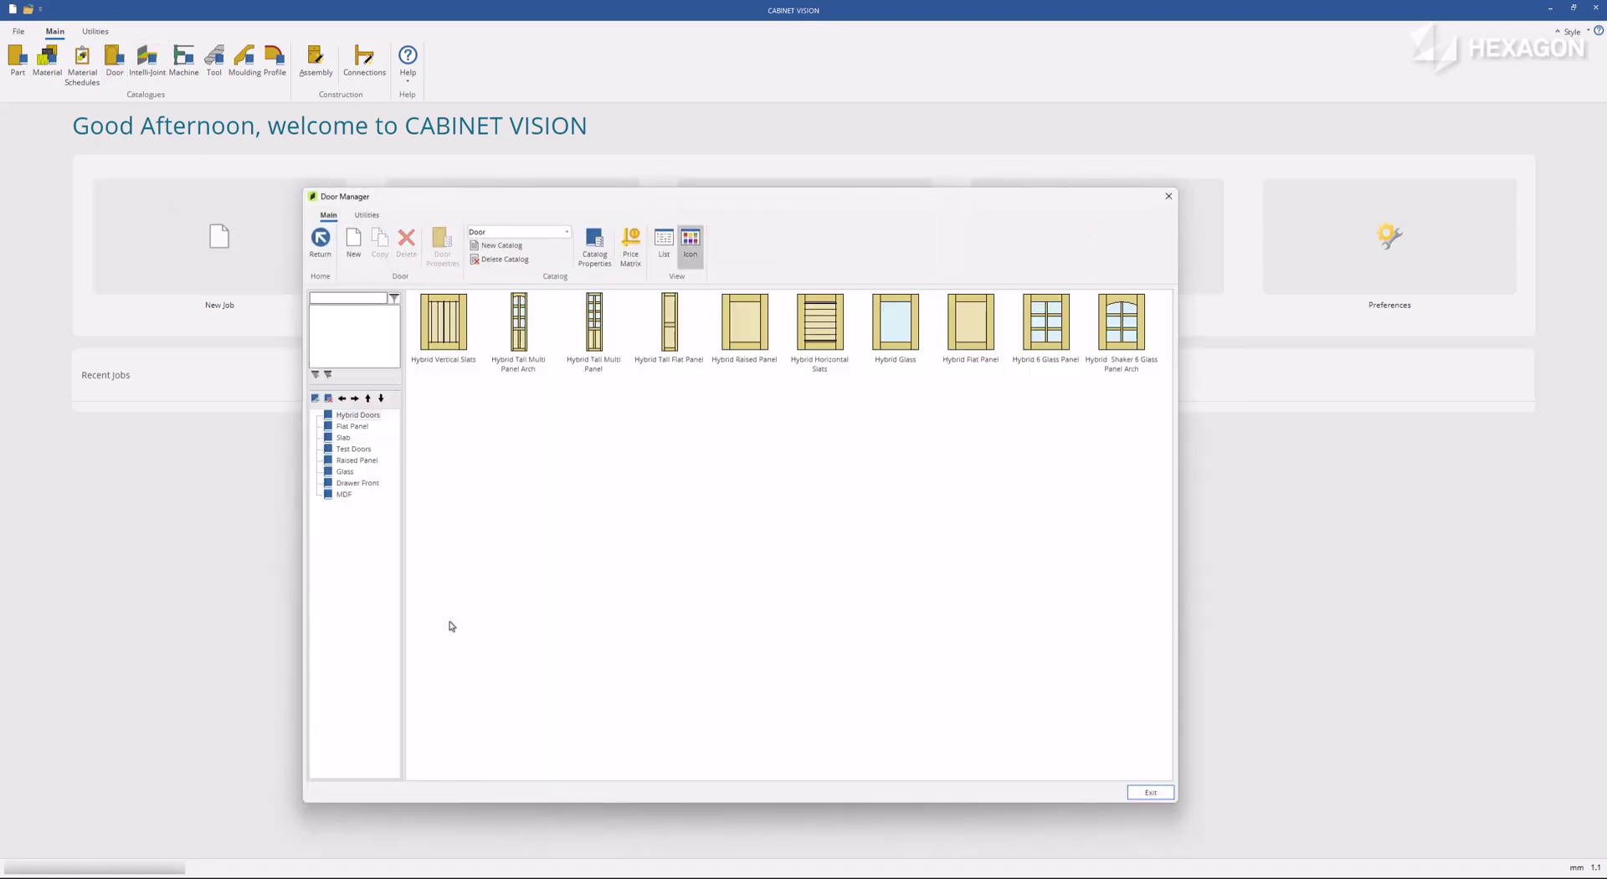
Step: Review the MDF tool associations for the 5mm Rad/Chamfer Raised tool in the Door Manager
click(367, 215)
click(492, 242)
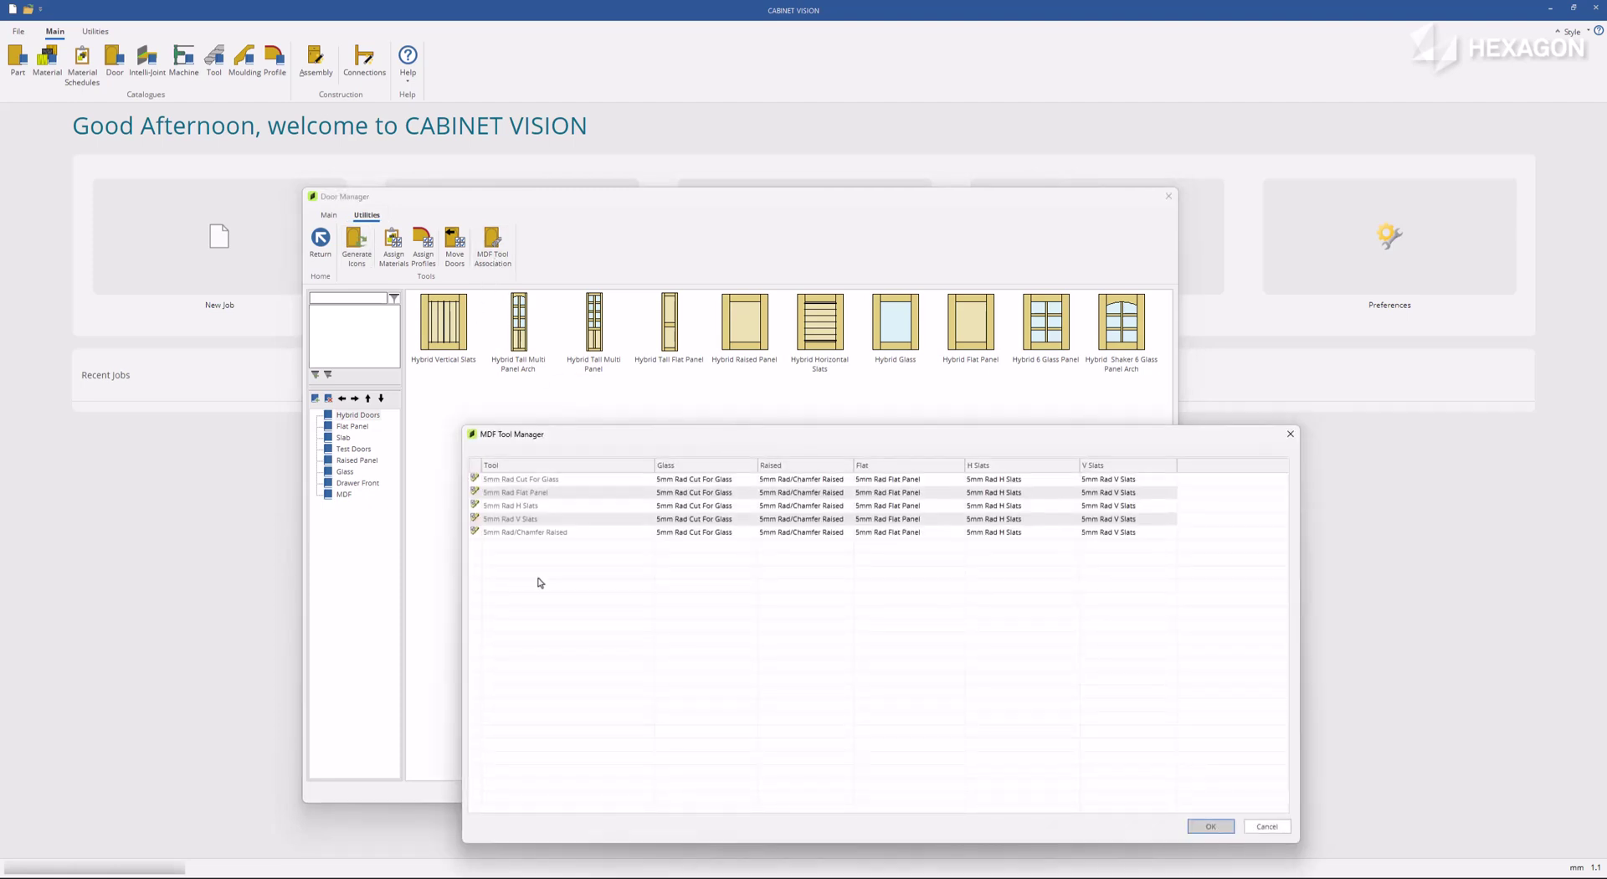
click(471, 534)
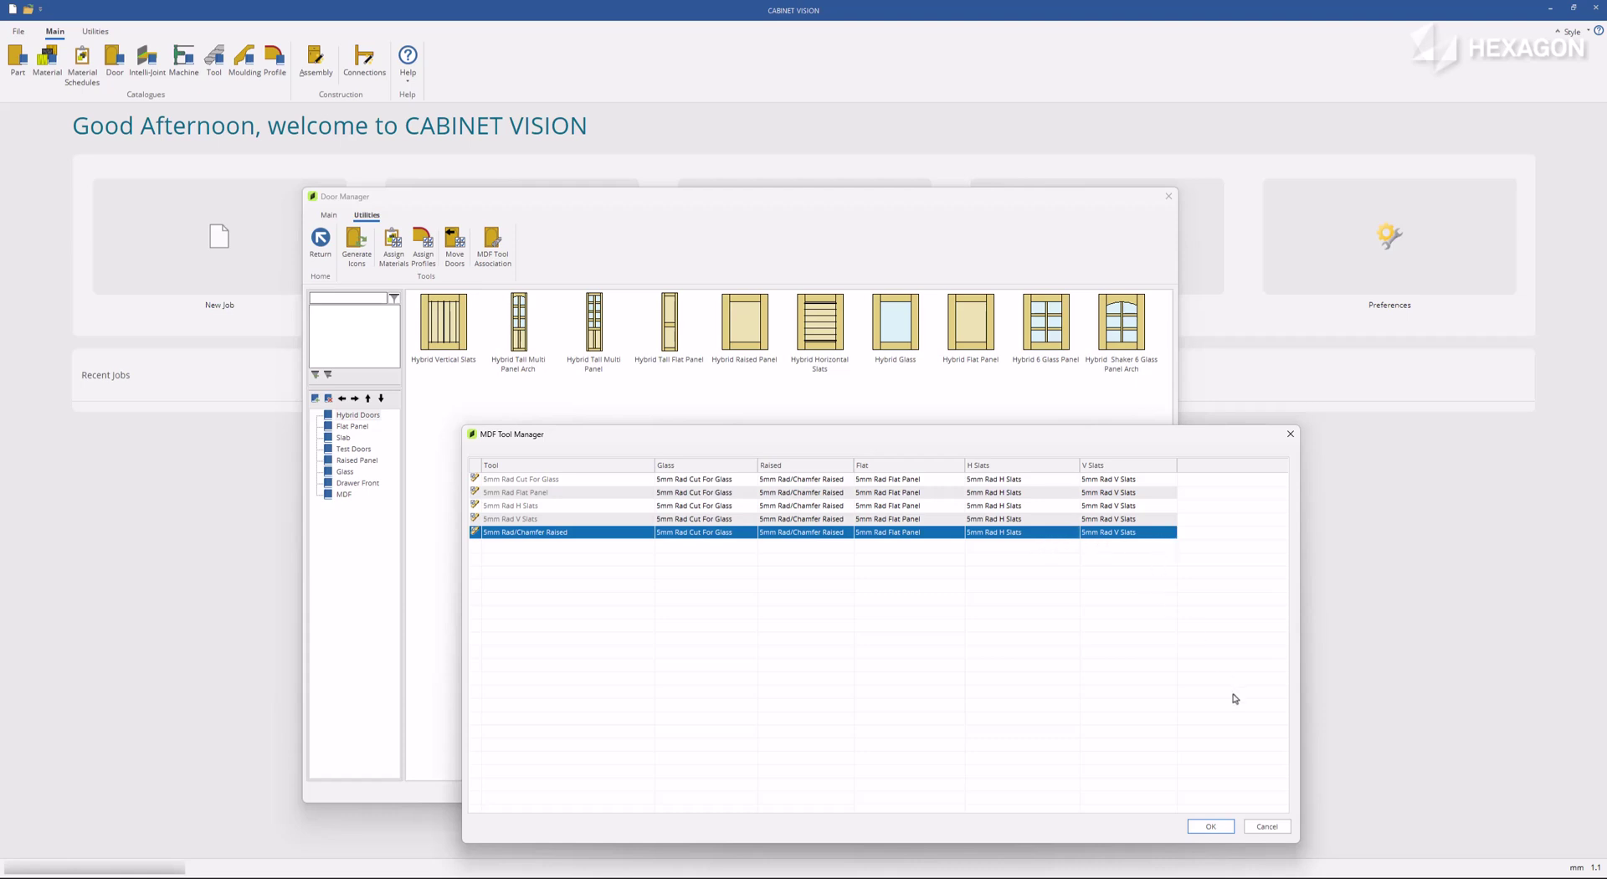
click(1210, 826)
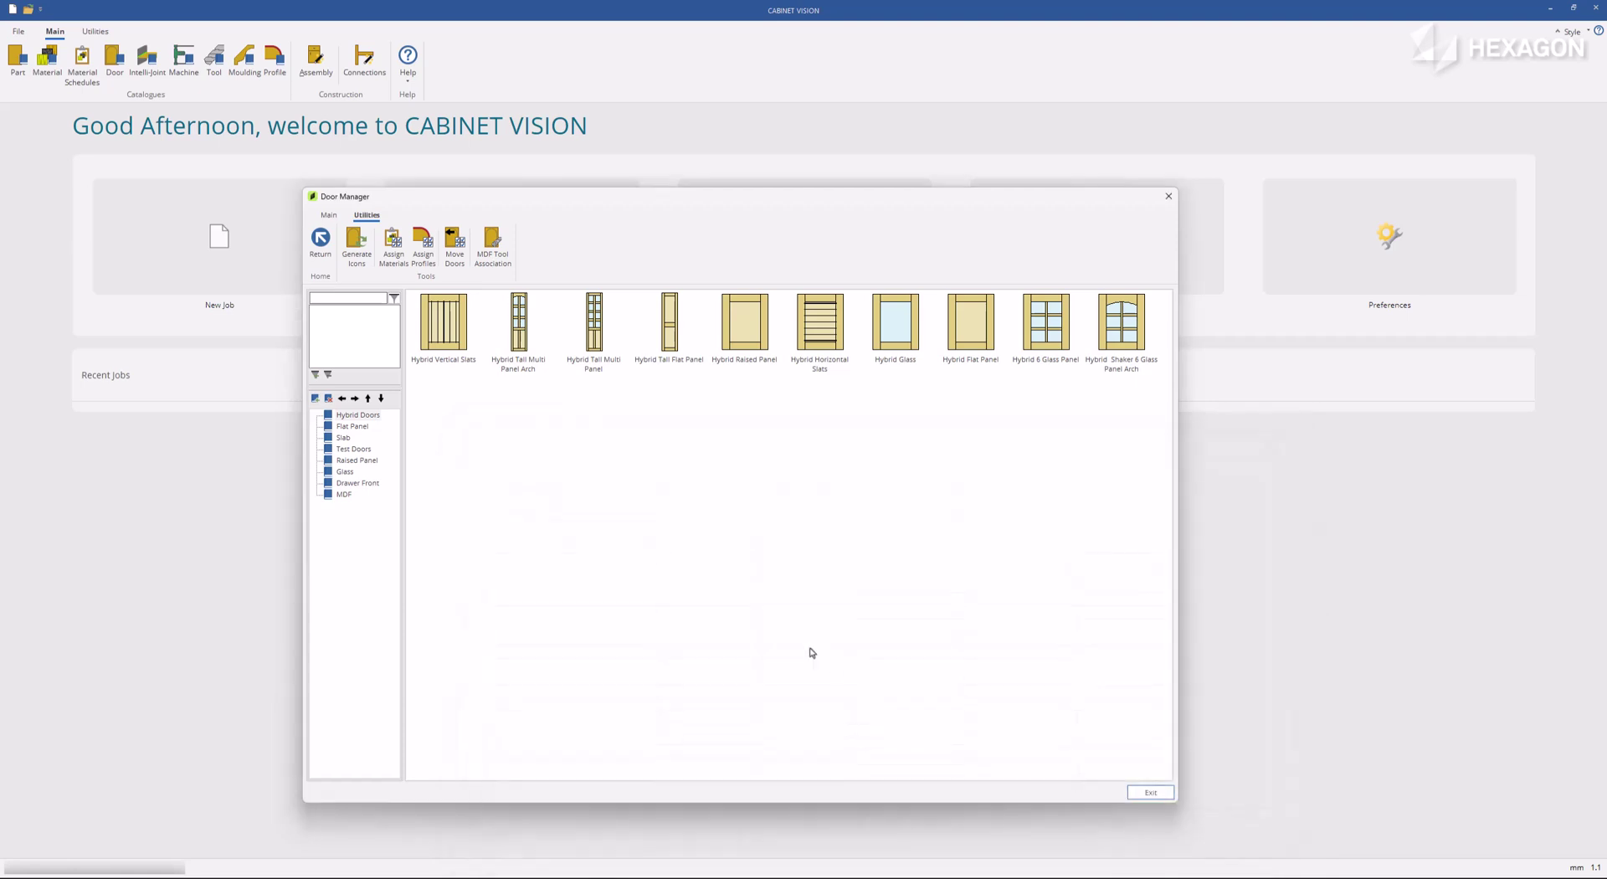
Step: Open the Hybrid Raised Panel door's profile filter and check the 5mm Rad profile assigned as Inside Edge
click(329, 215)
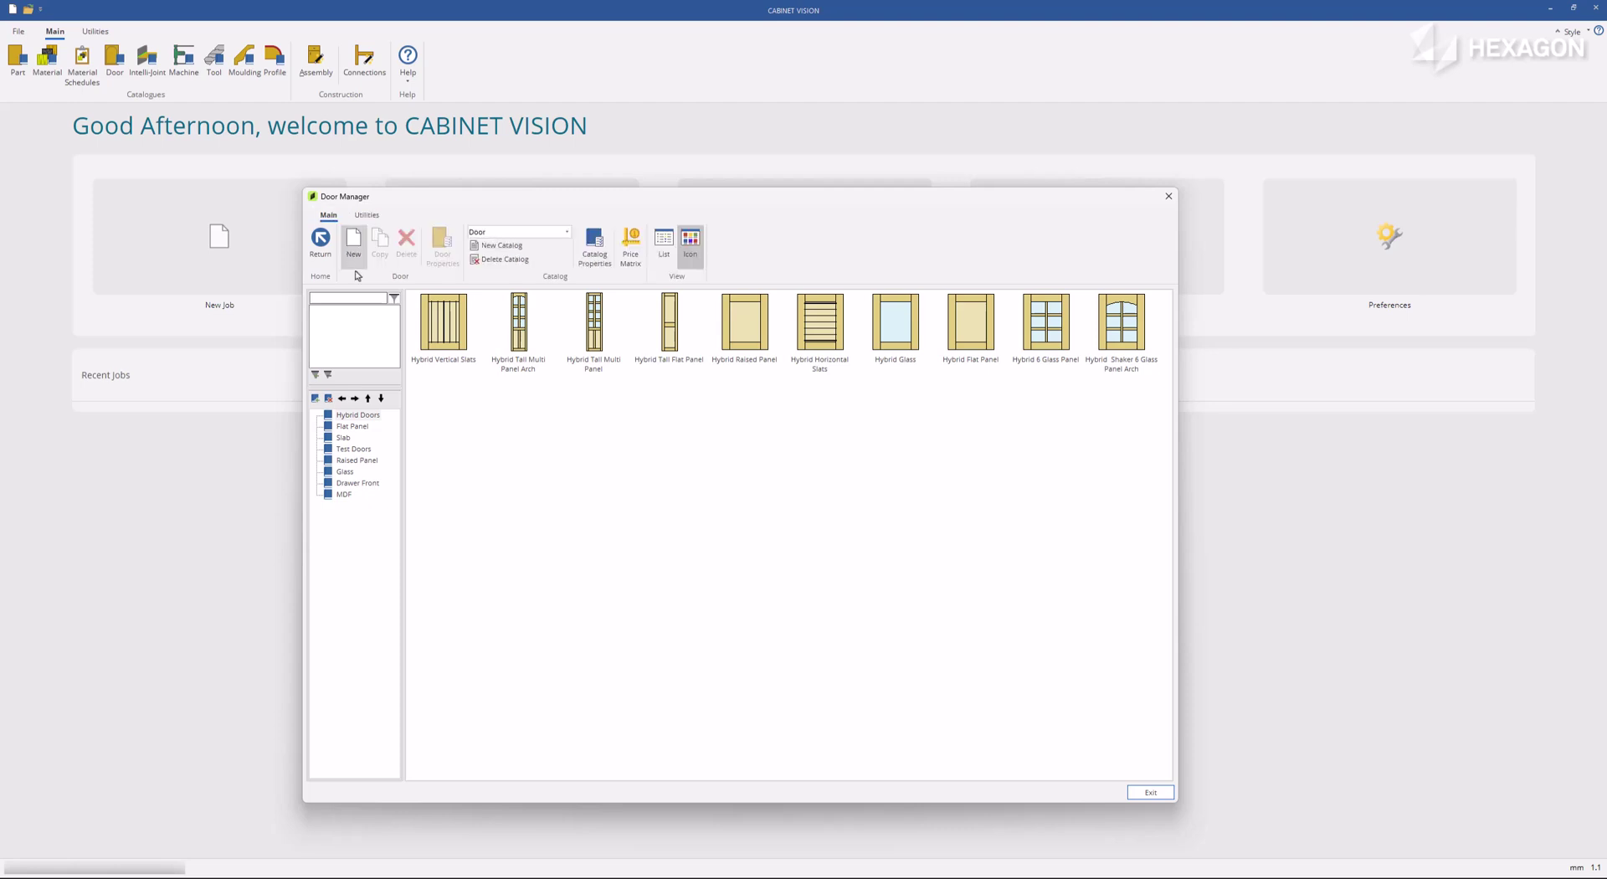
double_click(735, 339)
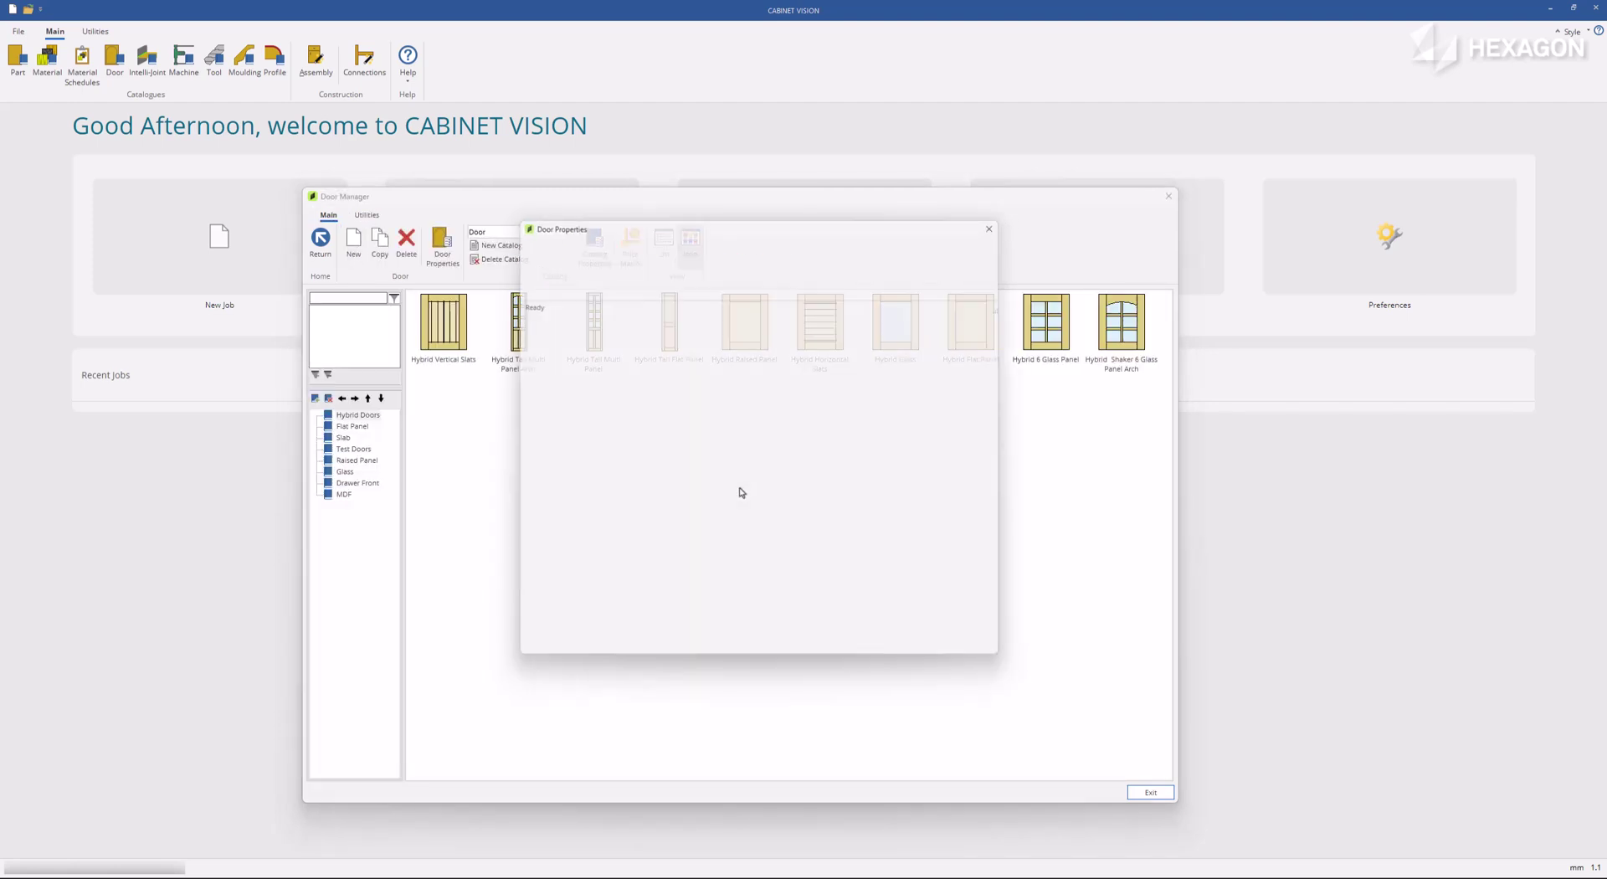
click(758, 268)
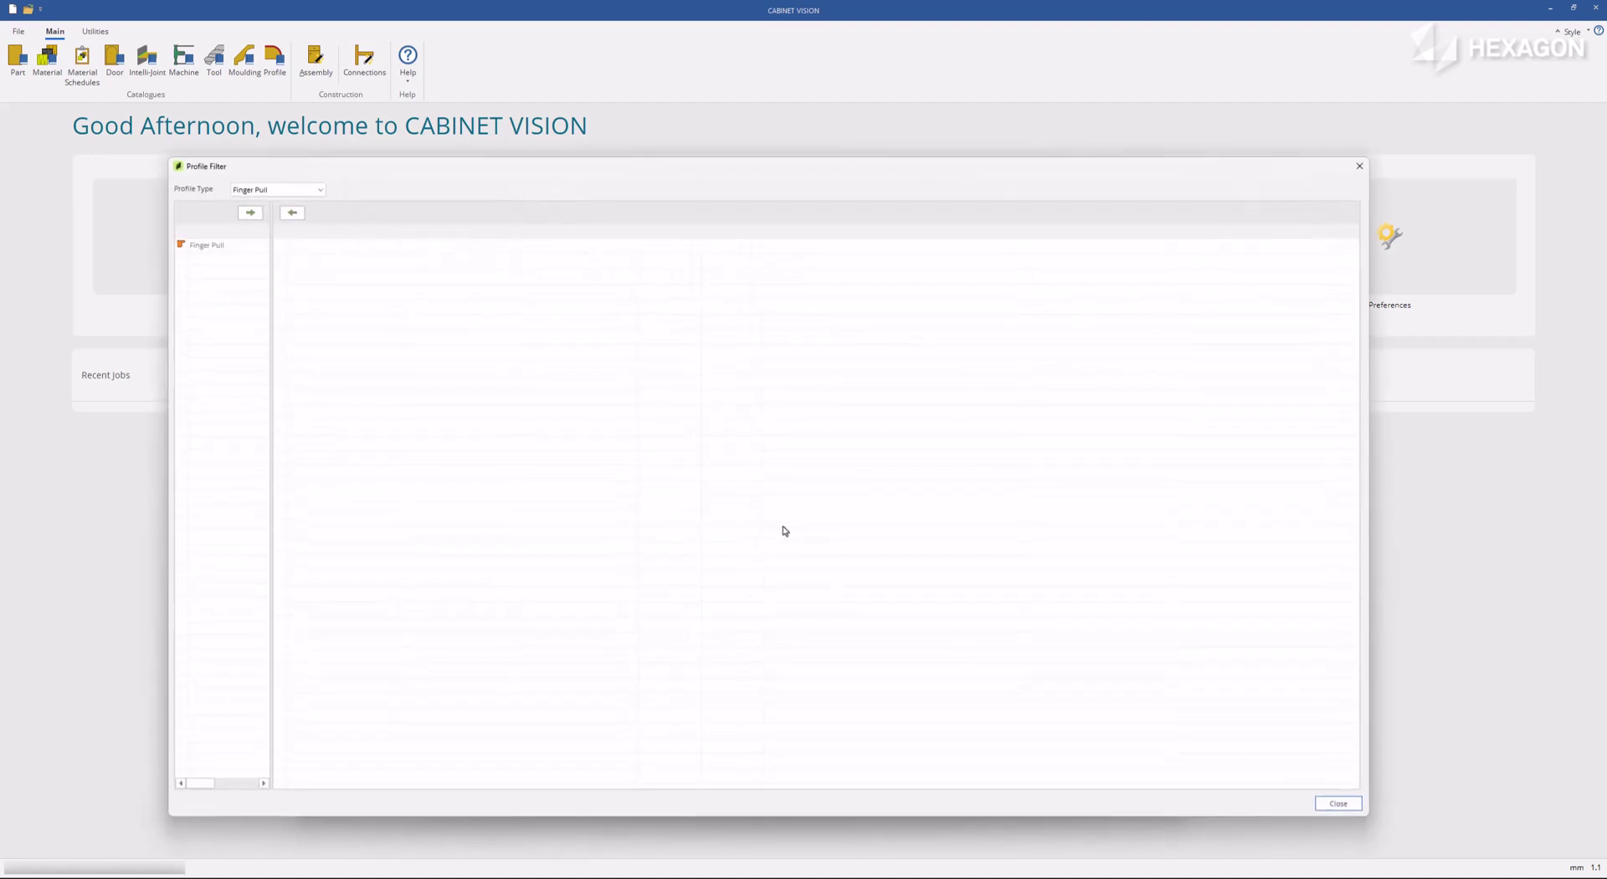
click(316, 190)
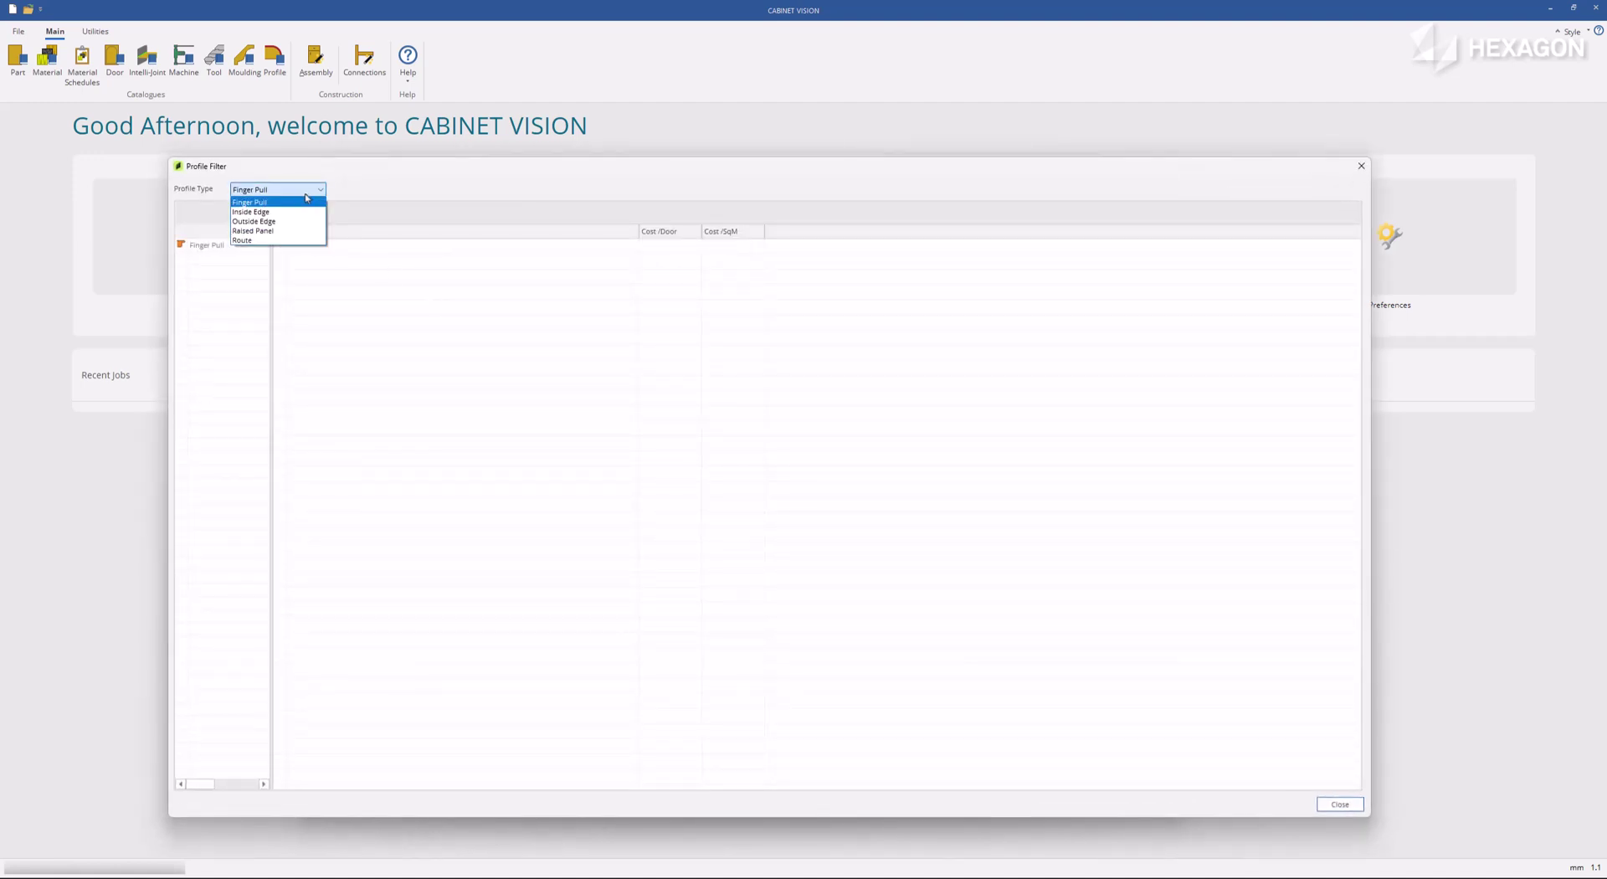
click(300, 211)
click(283, 247)
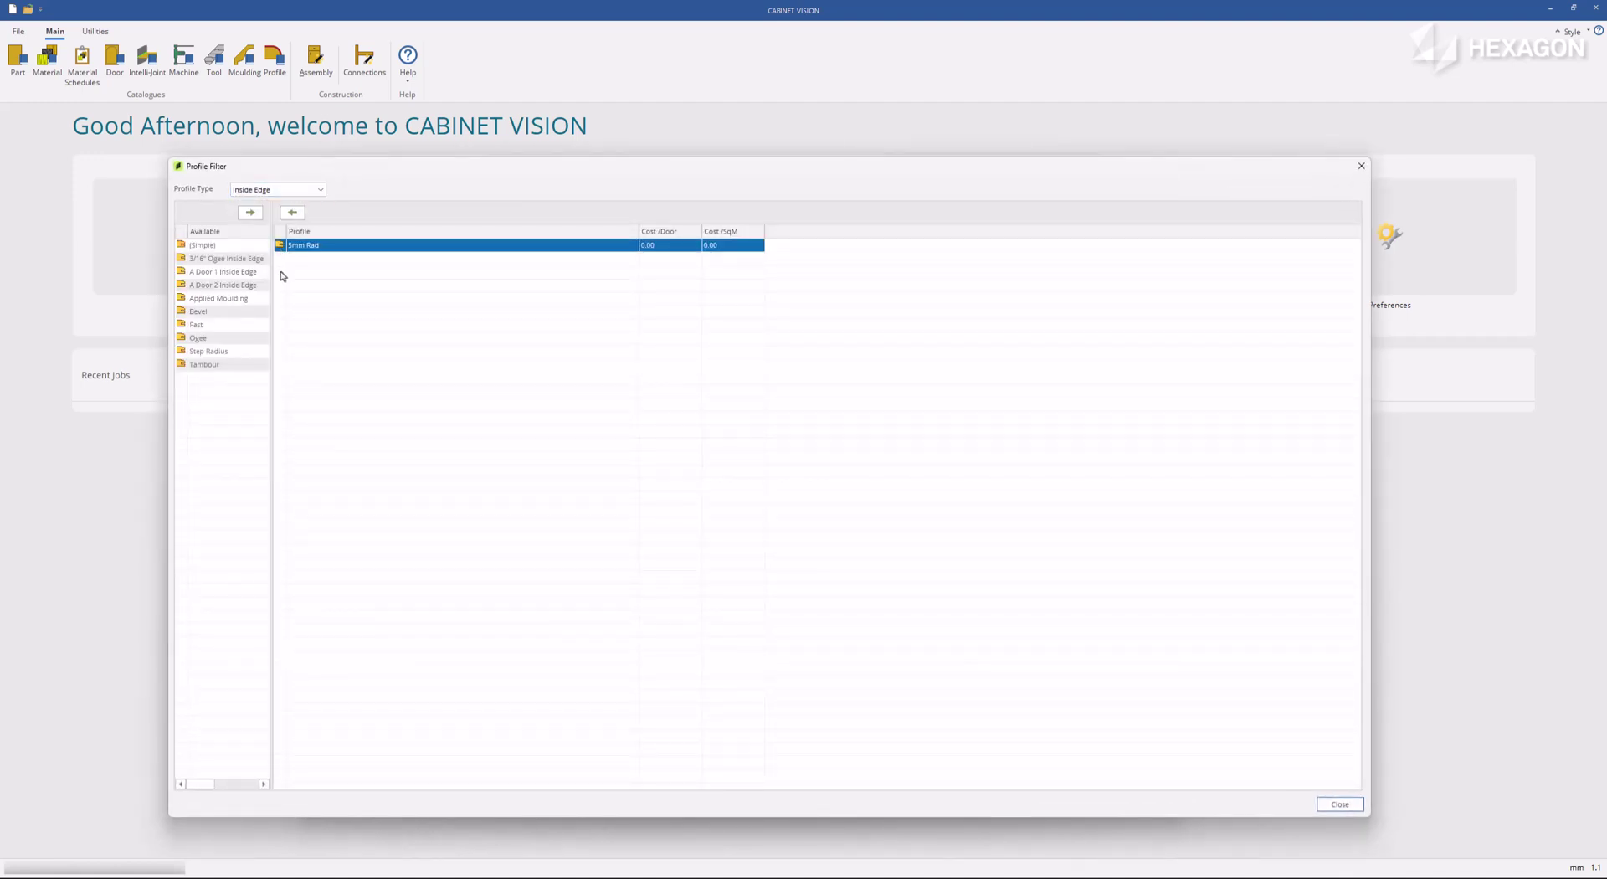
Step: Check the door's assigned Raised Panel and Route profiles, 5mm Chamfer Raised Panel and 5mm Rad/Chamfer Raised, and close the profile filter
click(290, 193)
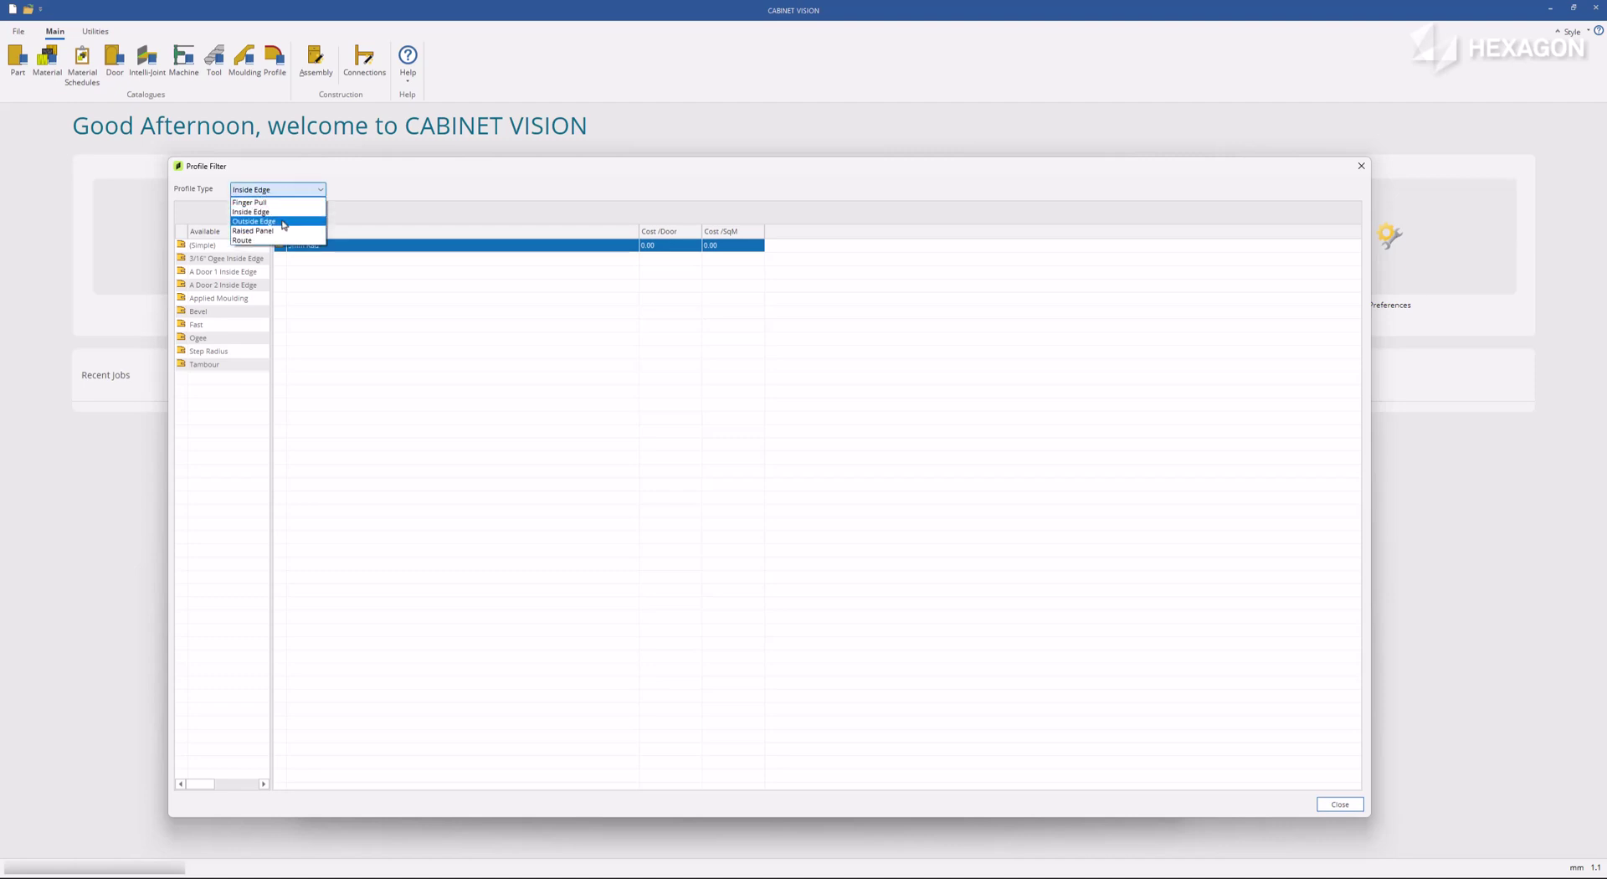
click(284, 225)
click(281, 247)
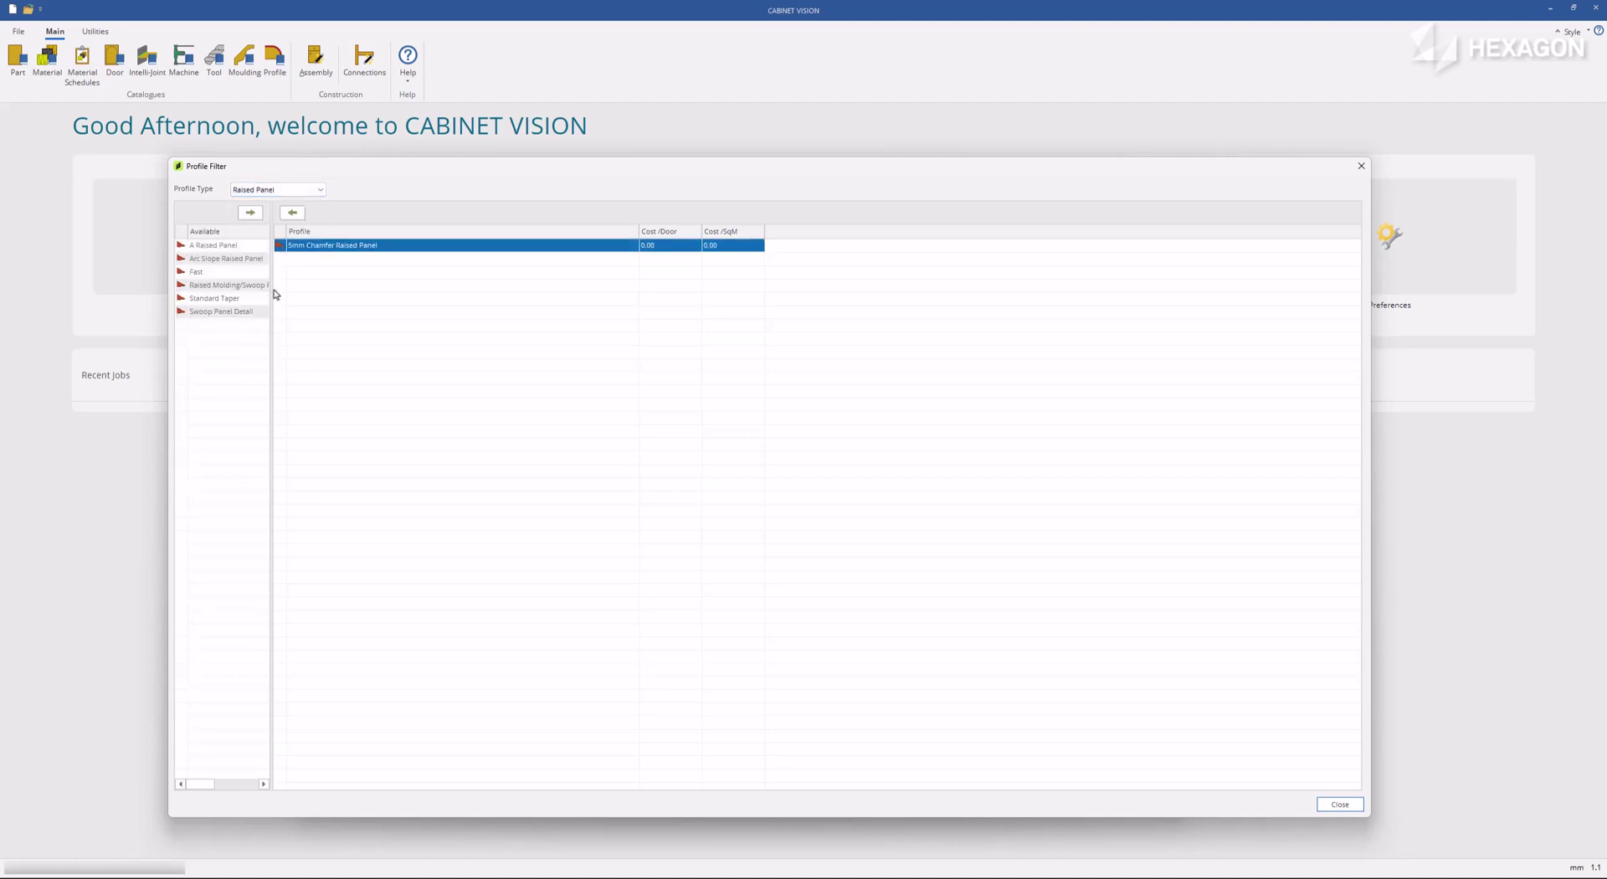
click(289, 190)
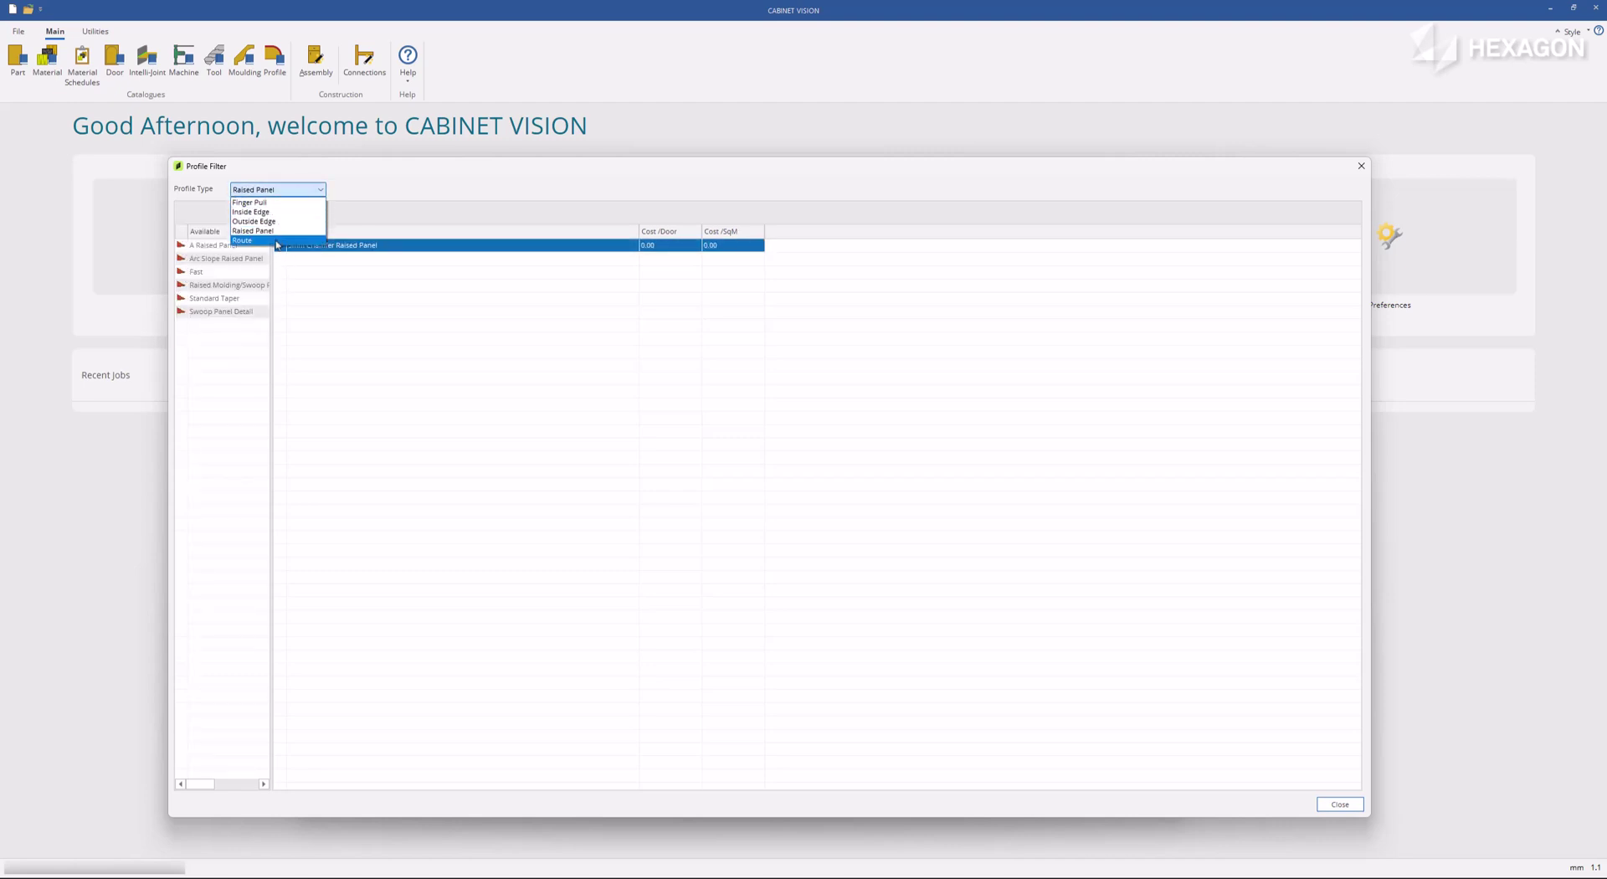
click(283, 240)
click(282, 247)
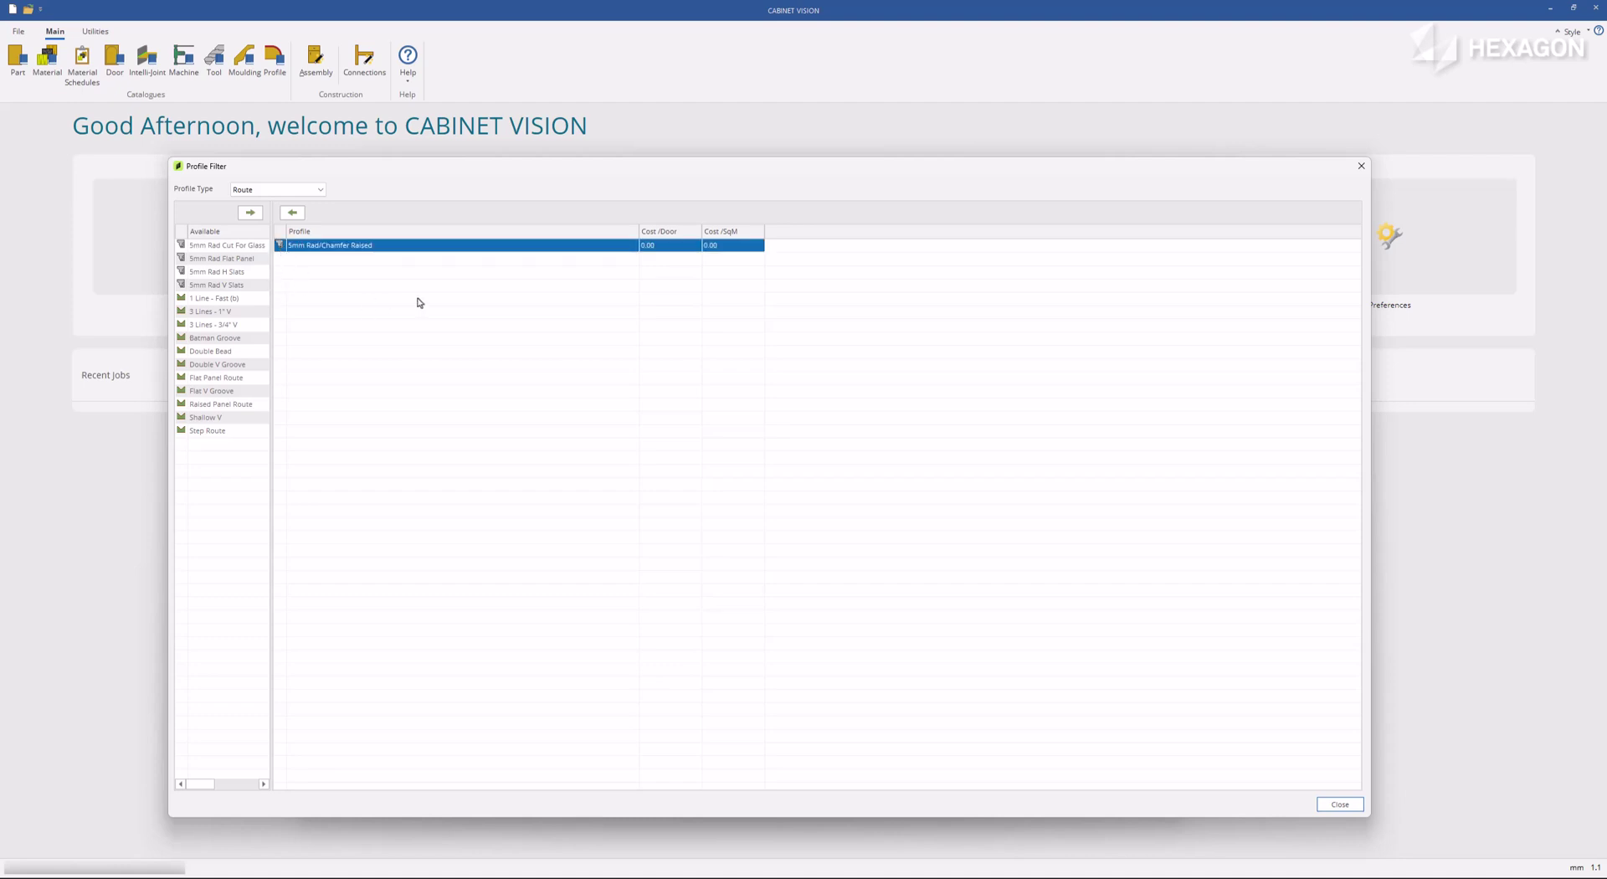
click(1339, 804)
Step: Check the English Oak 22mm and White Gloss 18mm entries in the door's material filter and exit the Door Manager
click(730, 266)
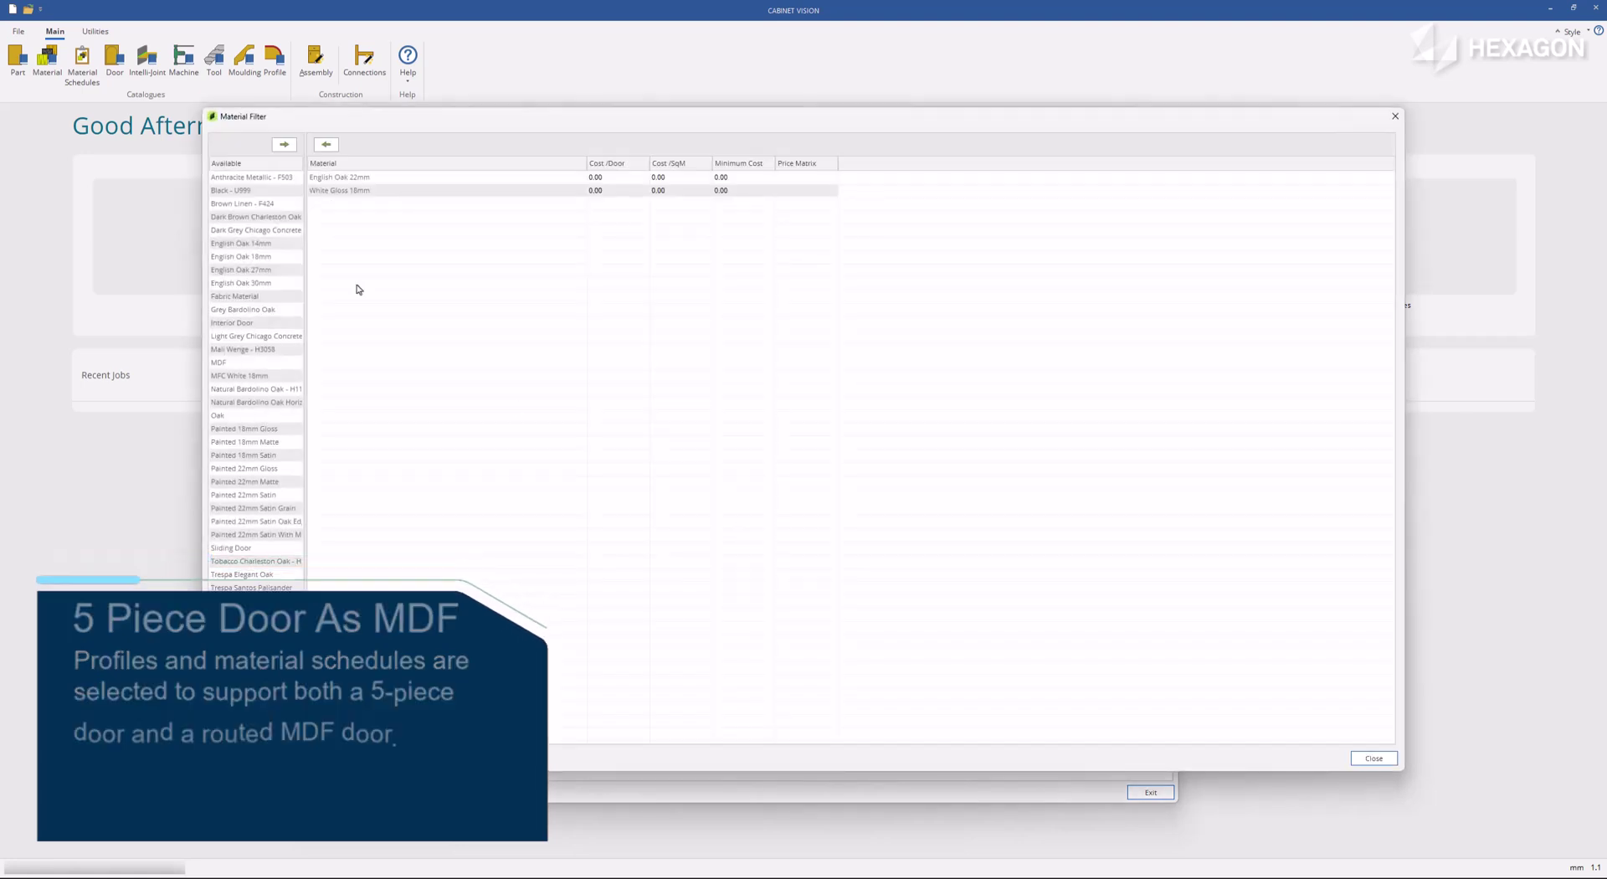
click(311, 179)
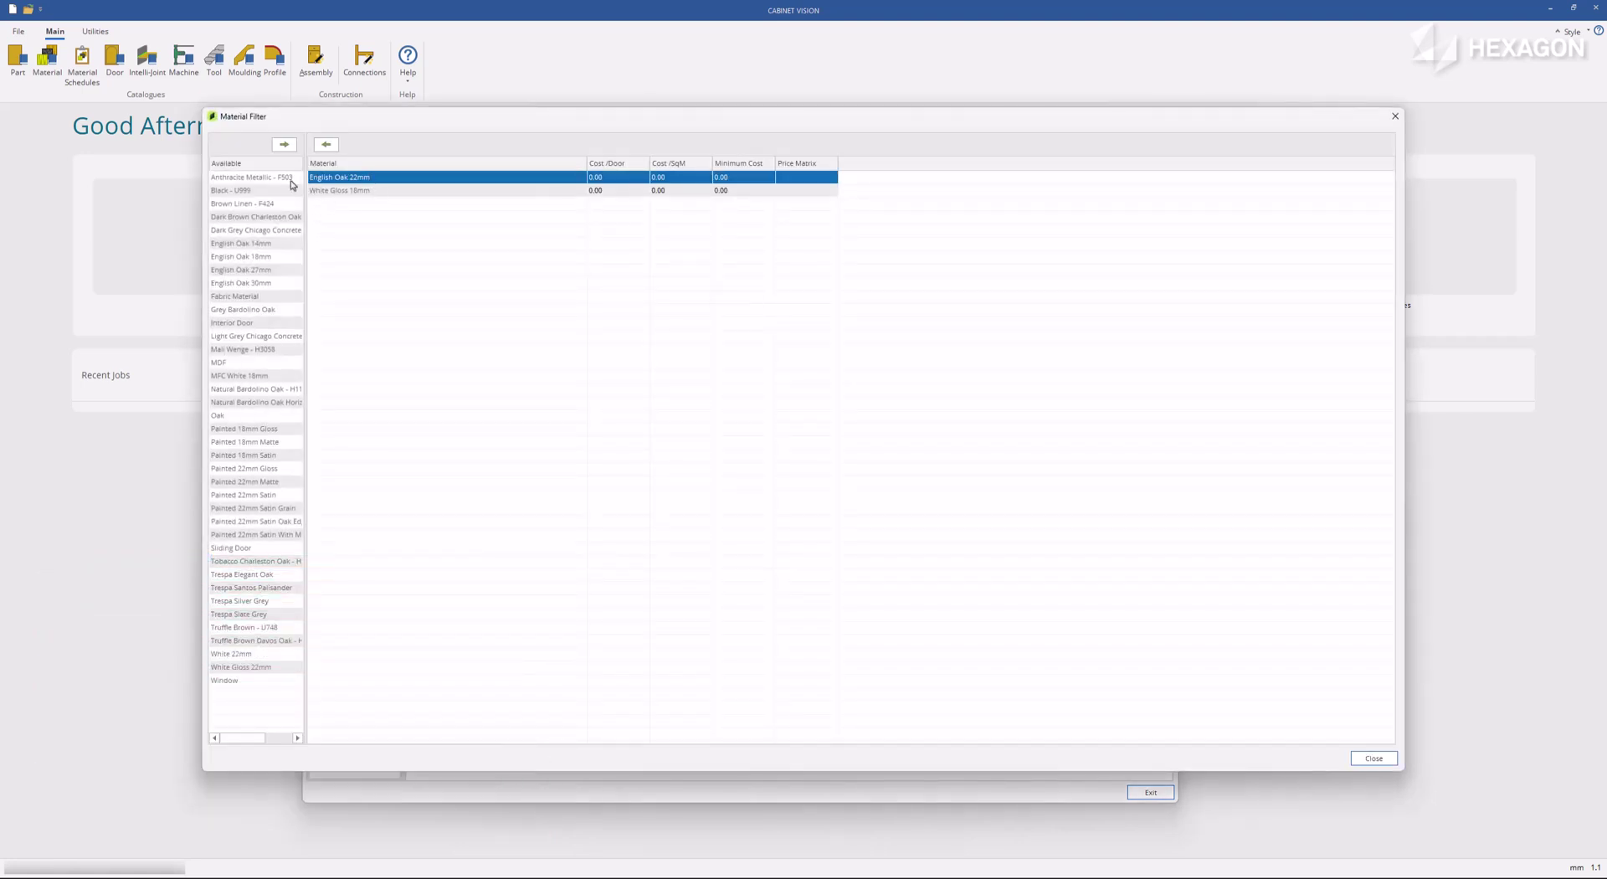
click(319, 191)
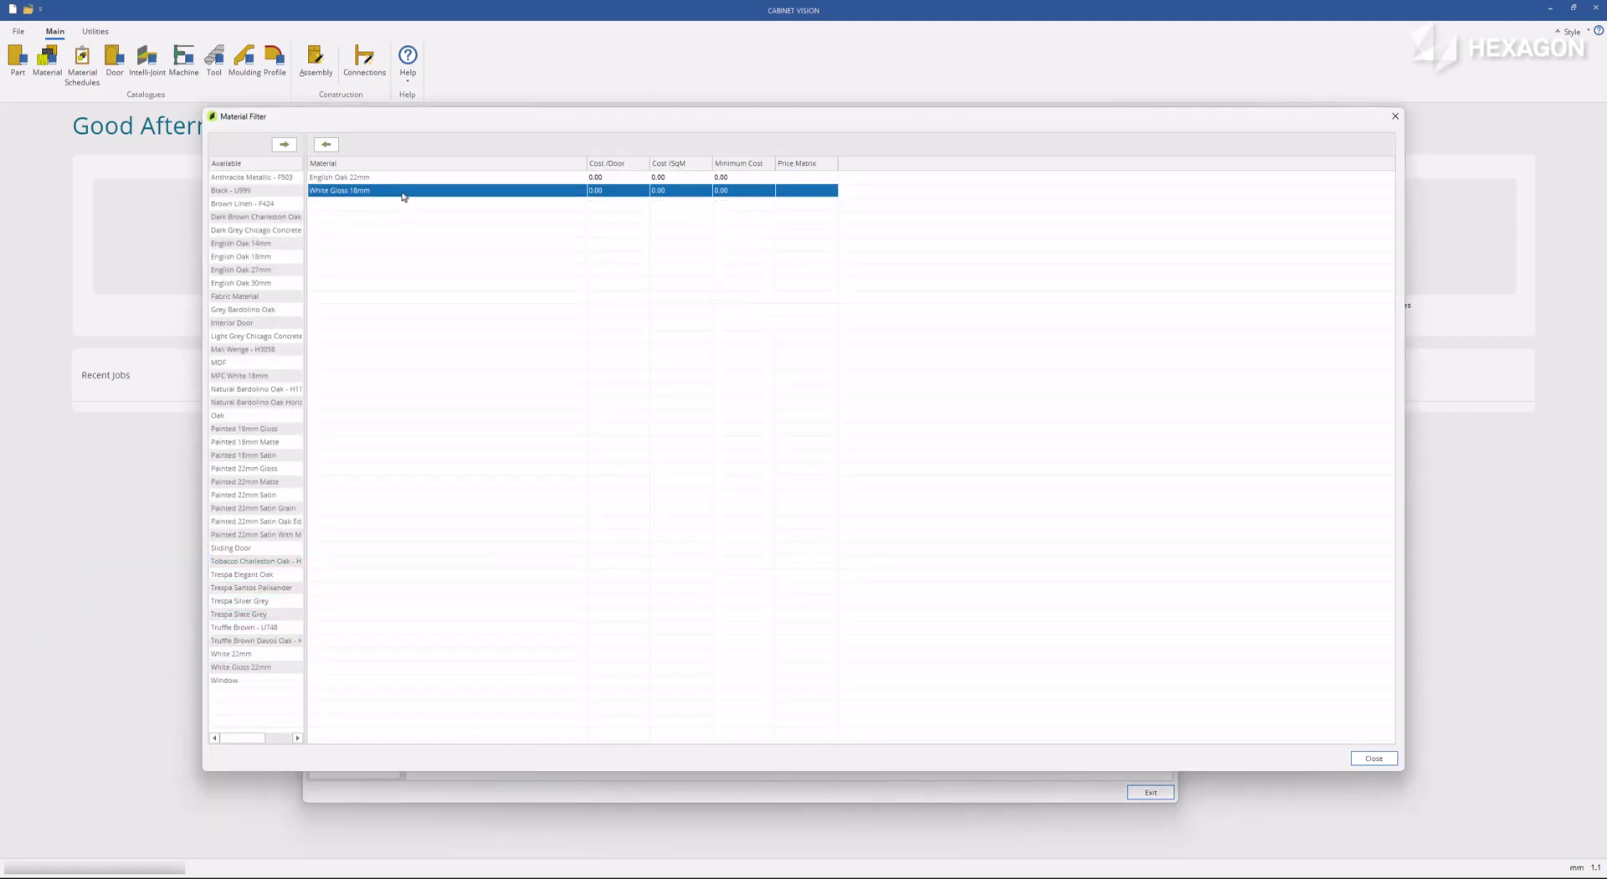
click(1393, 758)
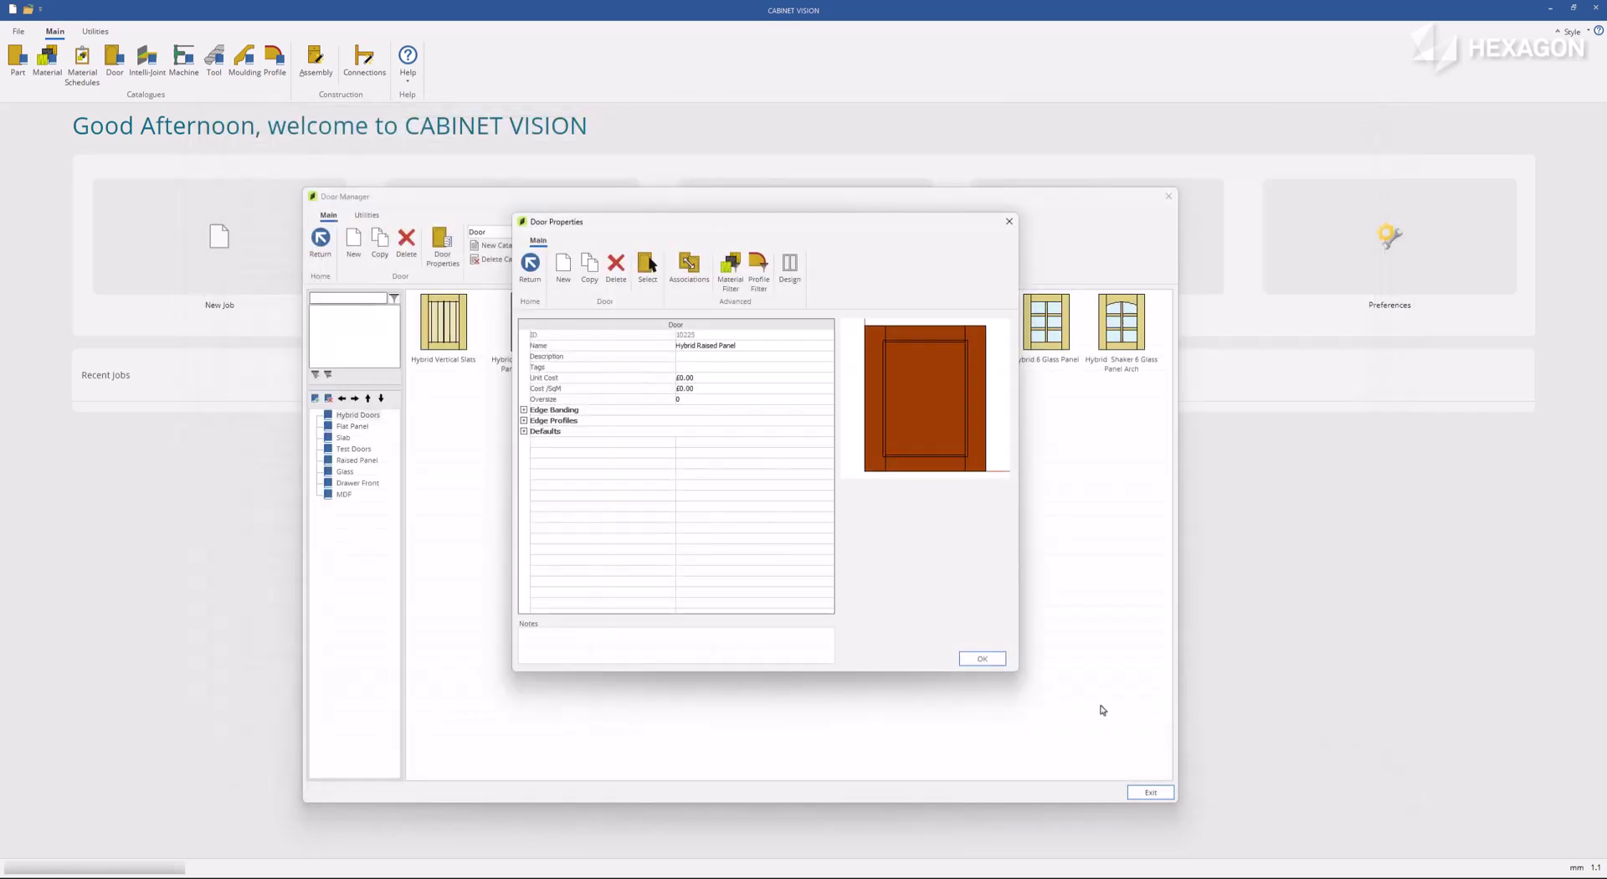
click(977, 660)
click(1164, 792)
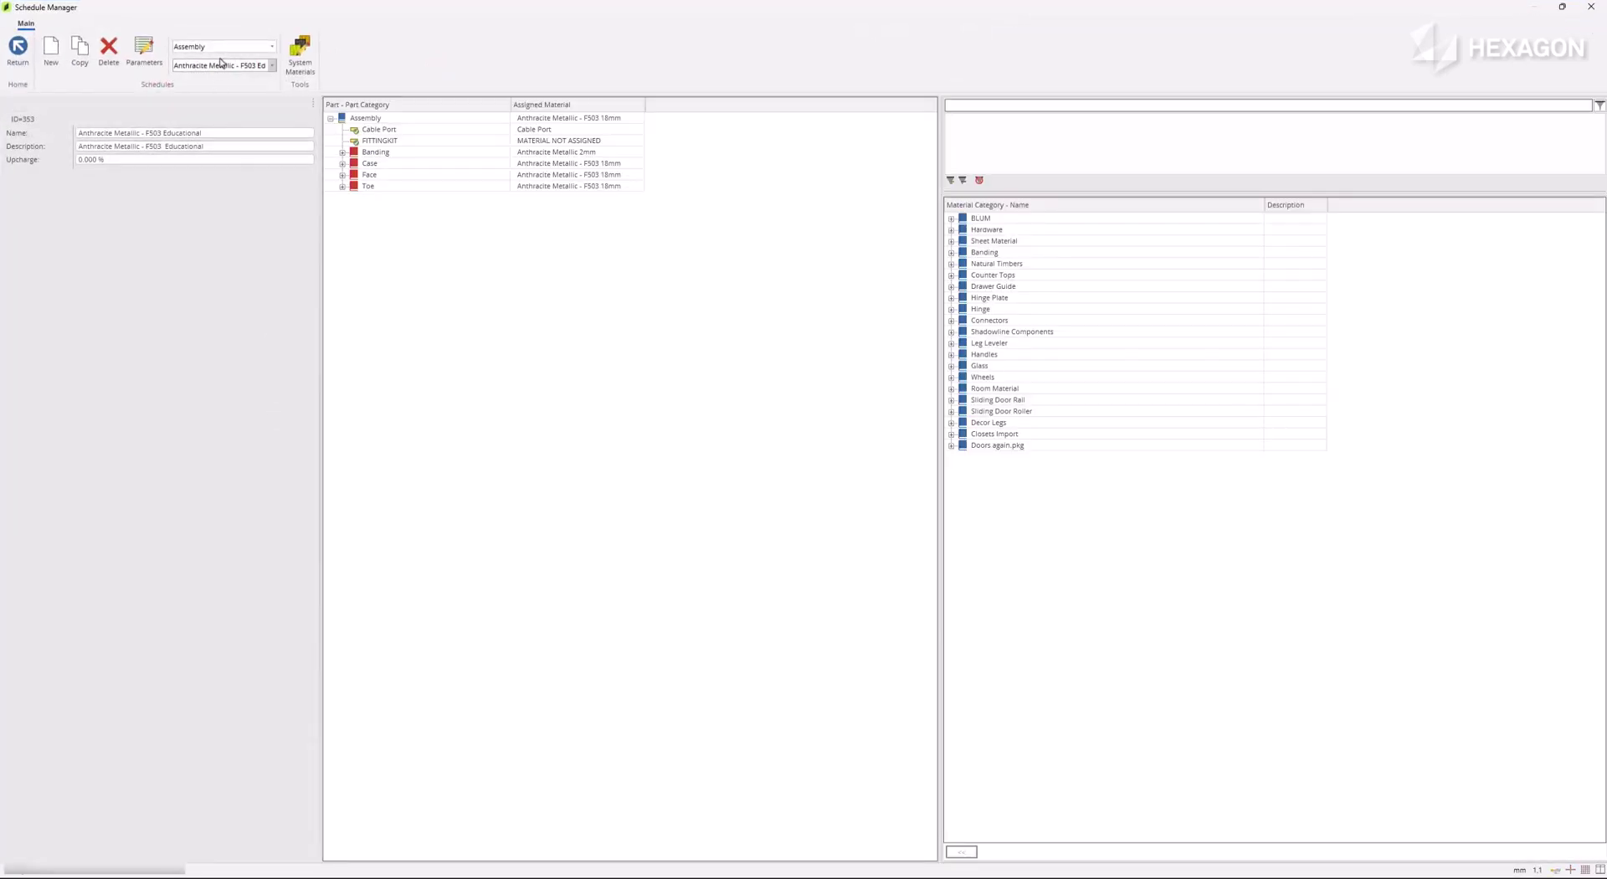
Step: Check the Routed MDF option of the White Gloss 18mm door material schedule and leave the Schedule Manager
click(222, 47)
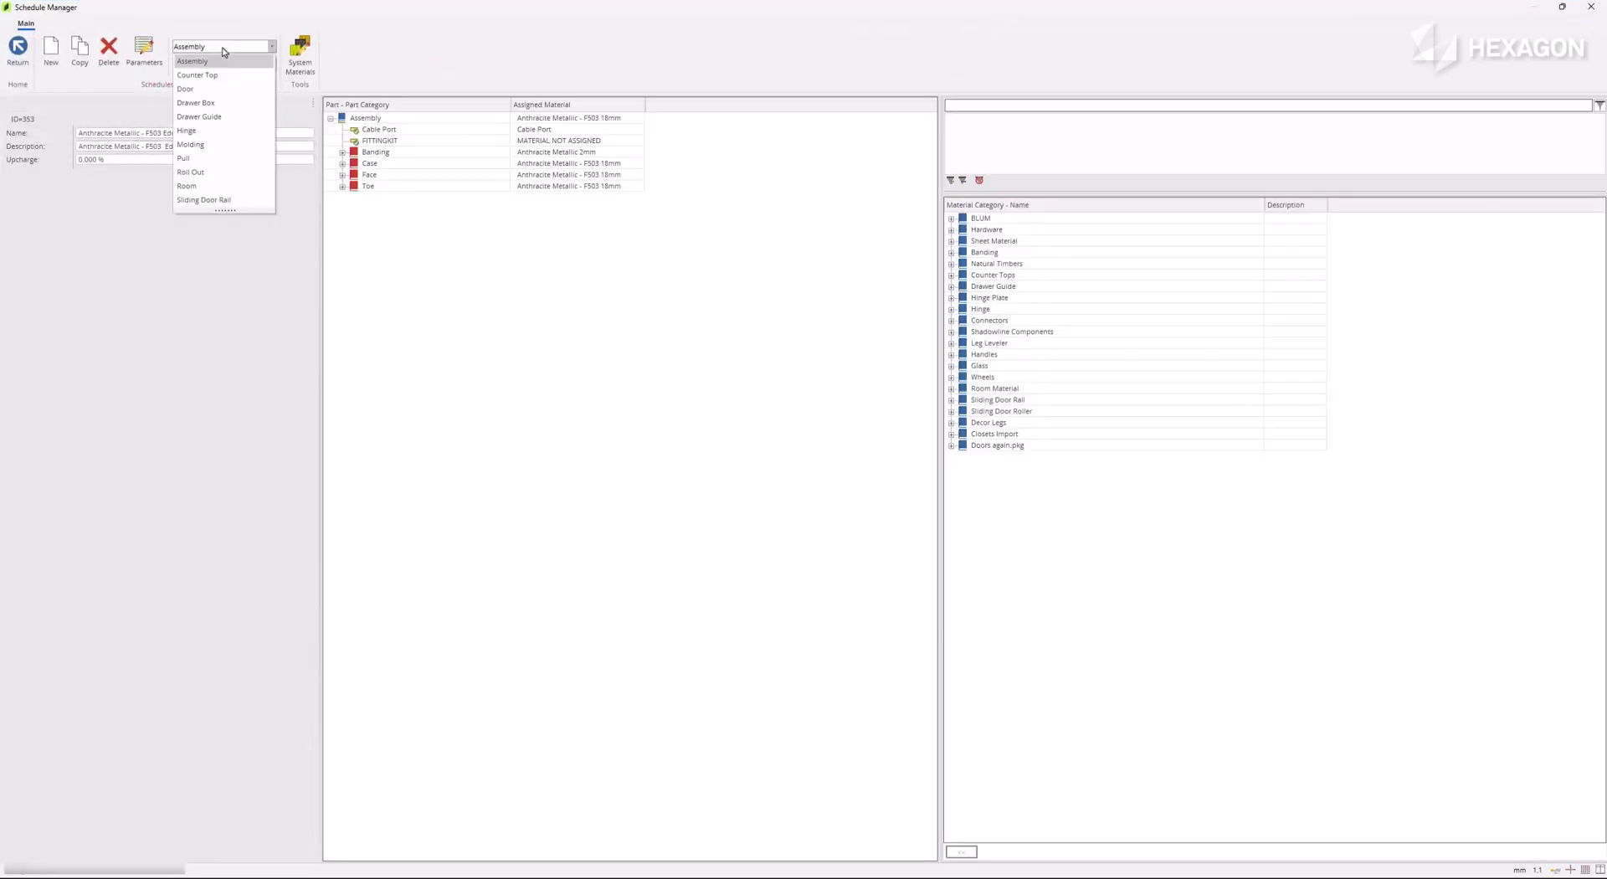
click(221, 75)
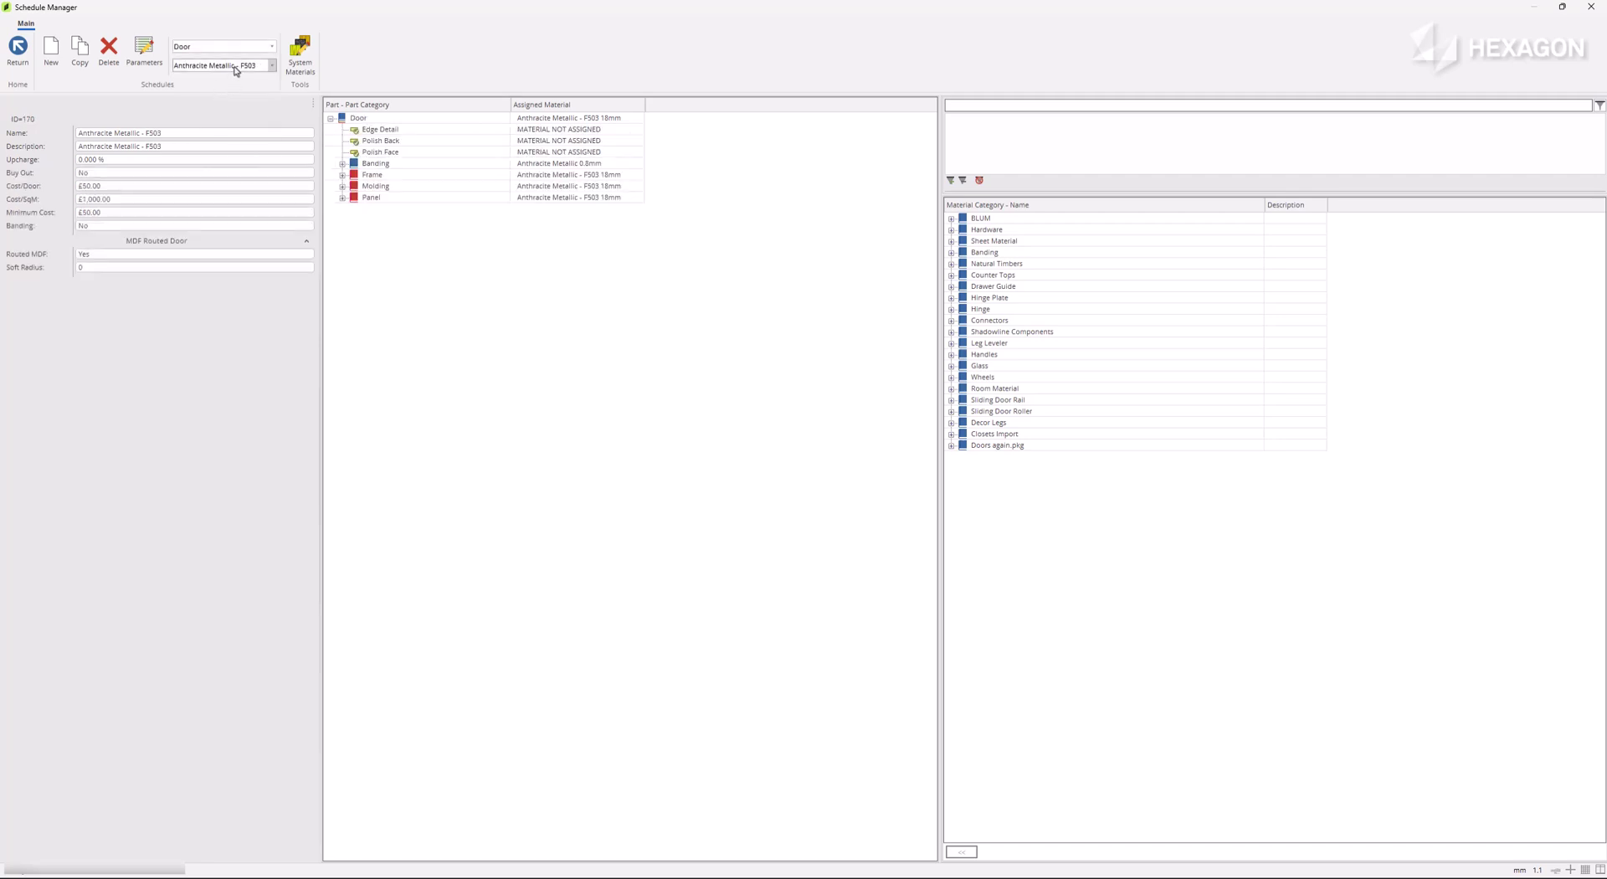
click(221, 65)
drag(332, 153, 338, 234)
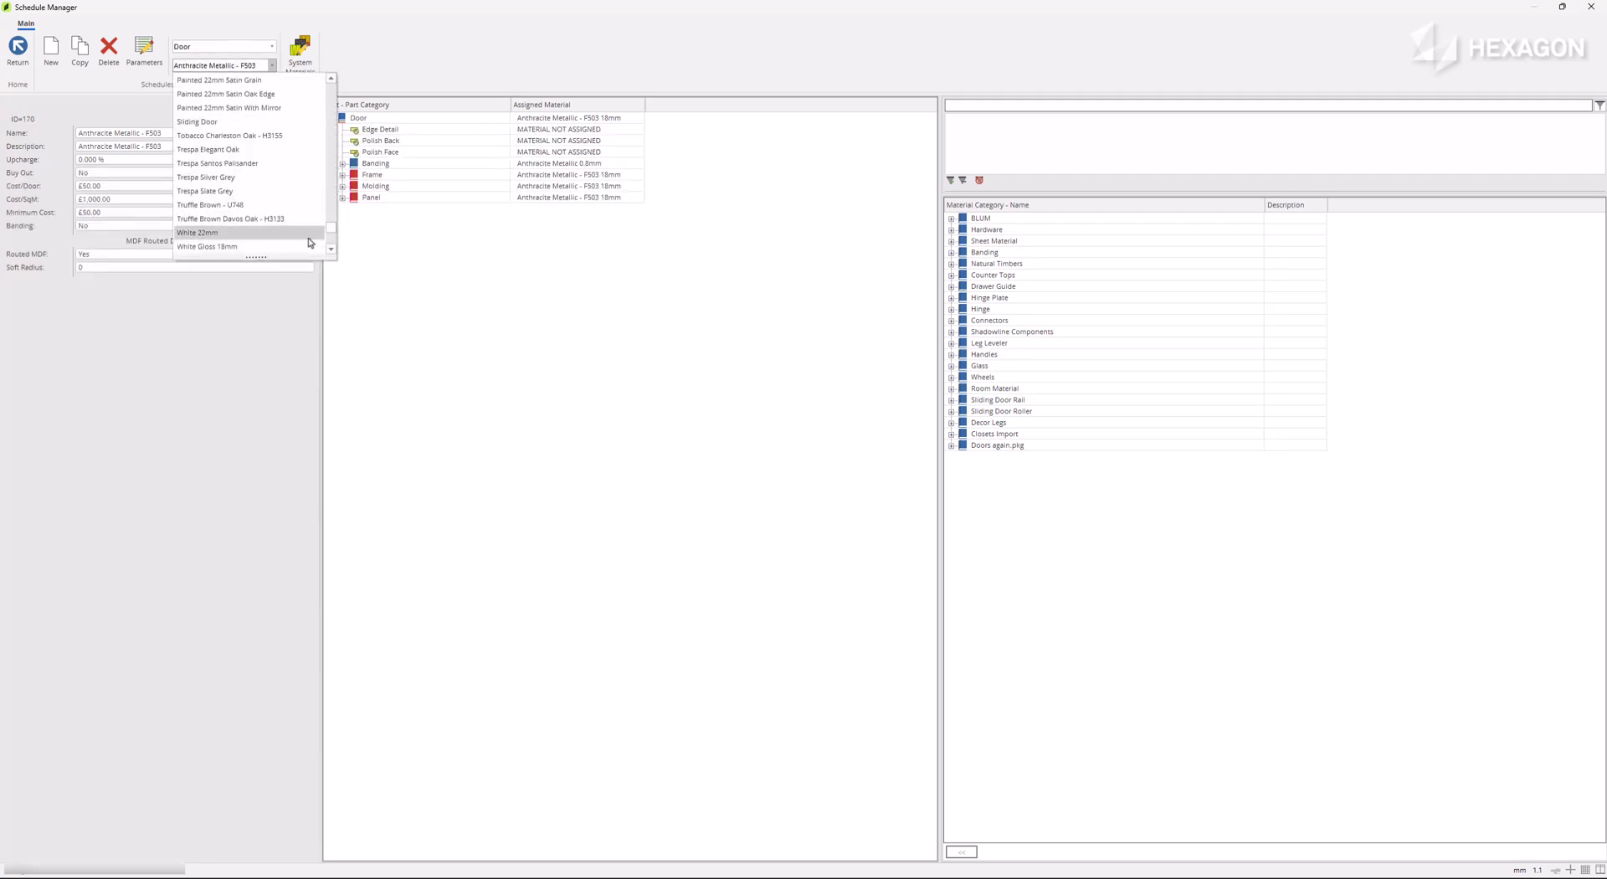
click(234, 246)
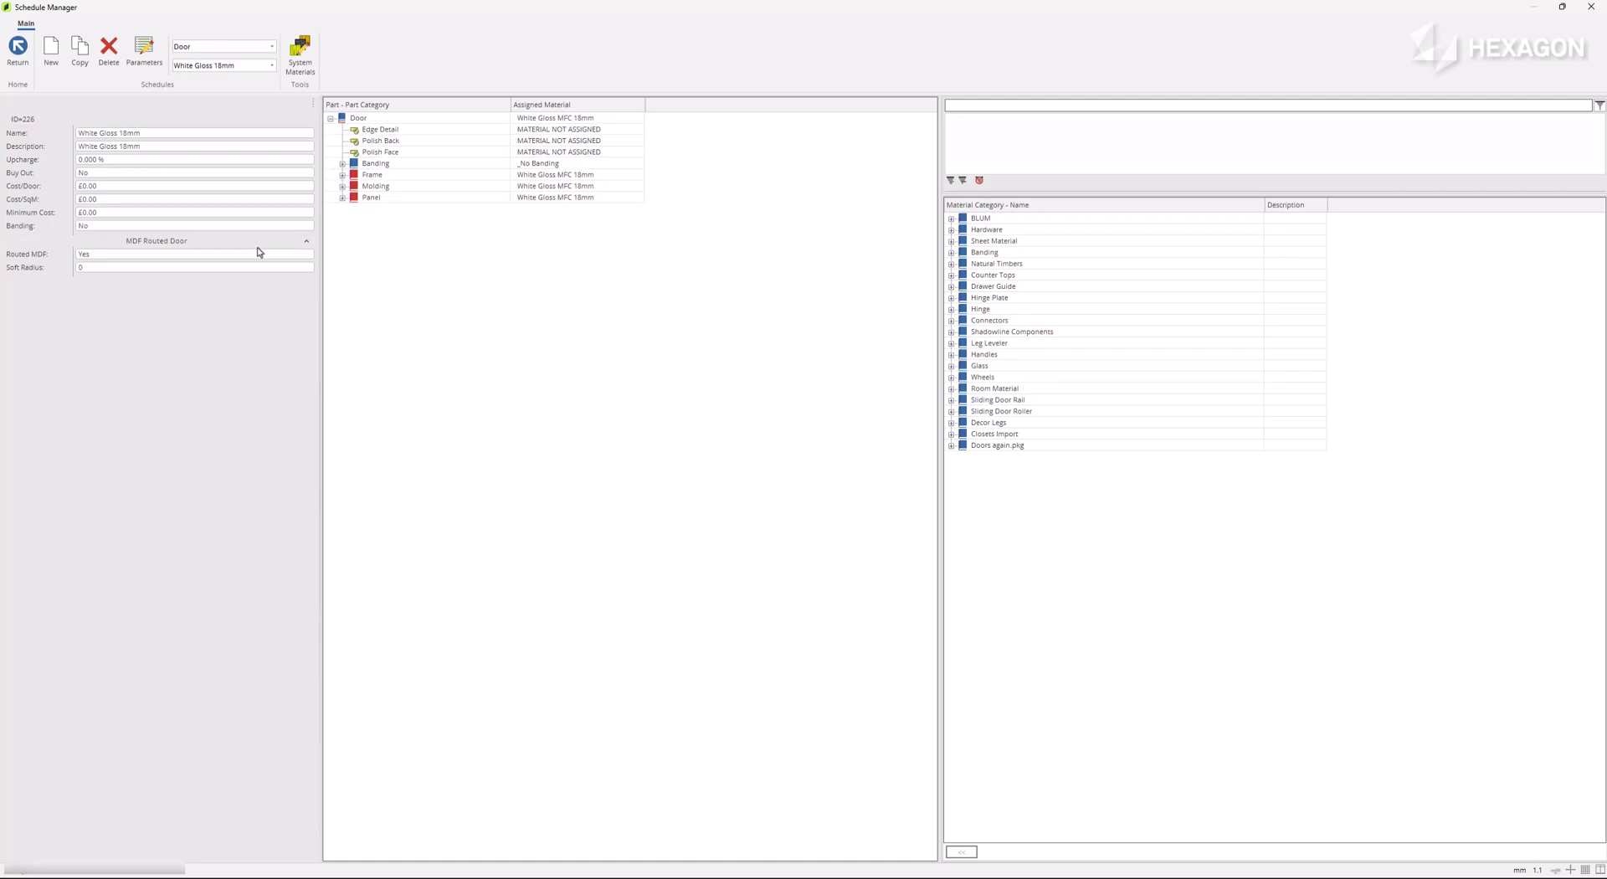
click(51, 255)
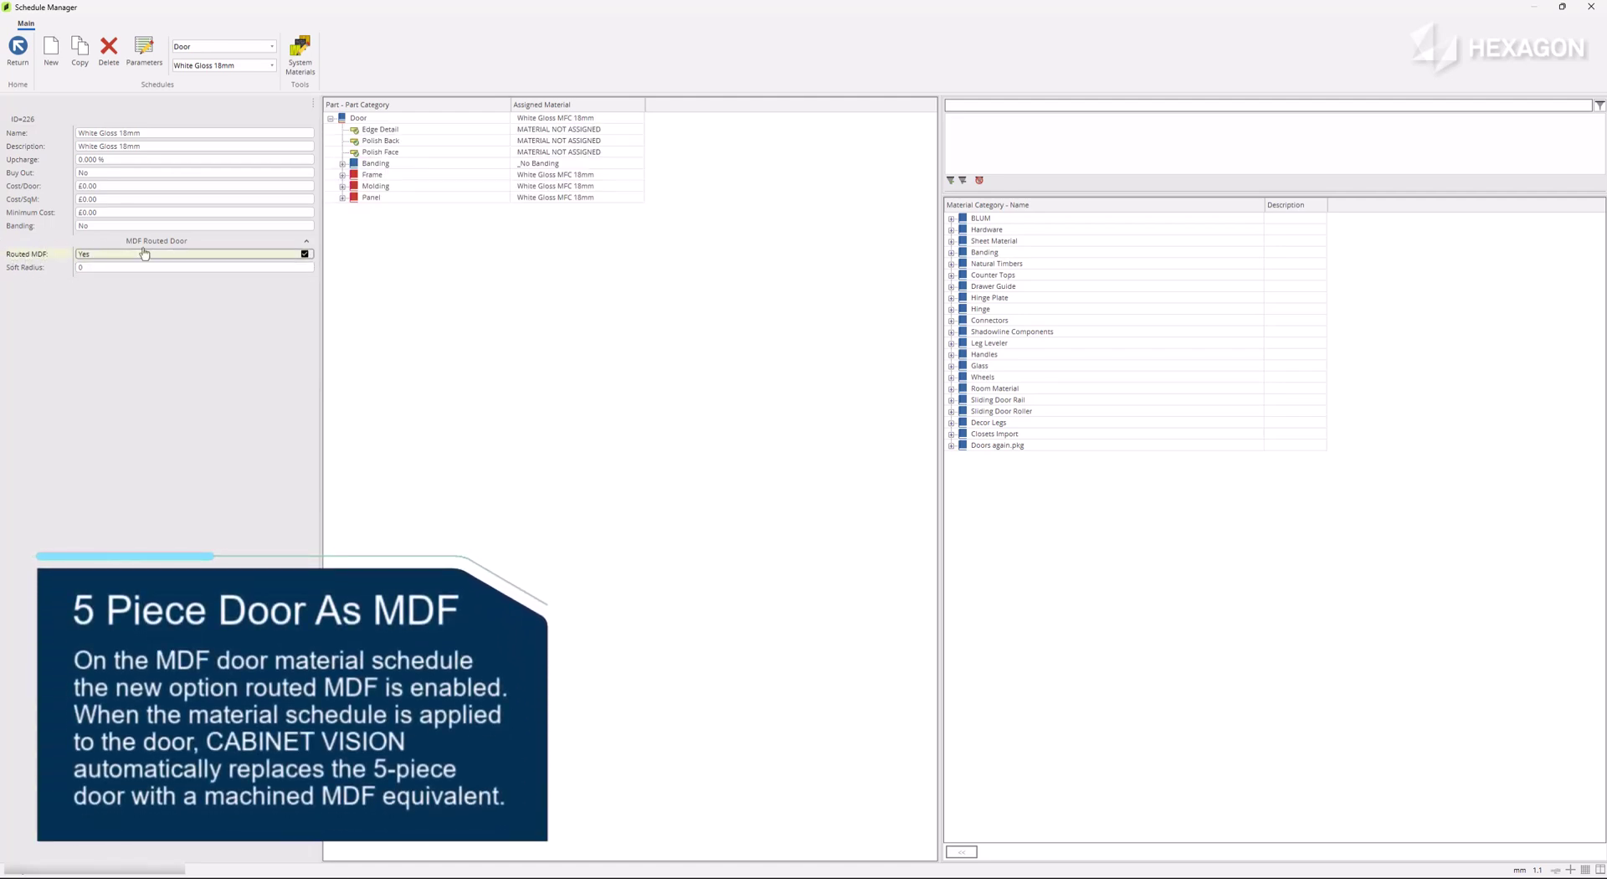
click(19, 52)
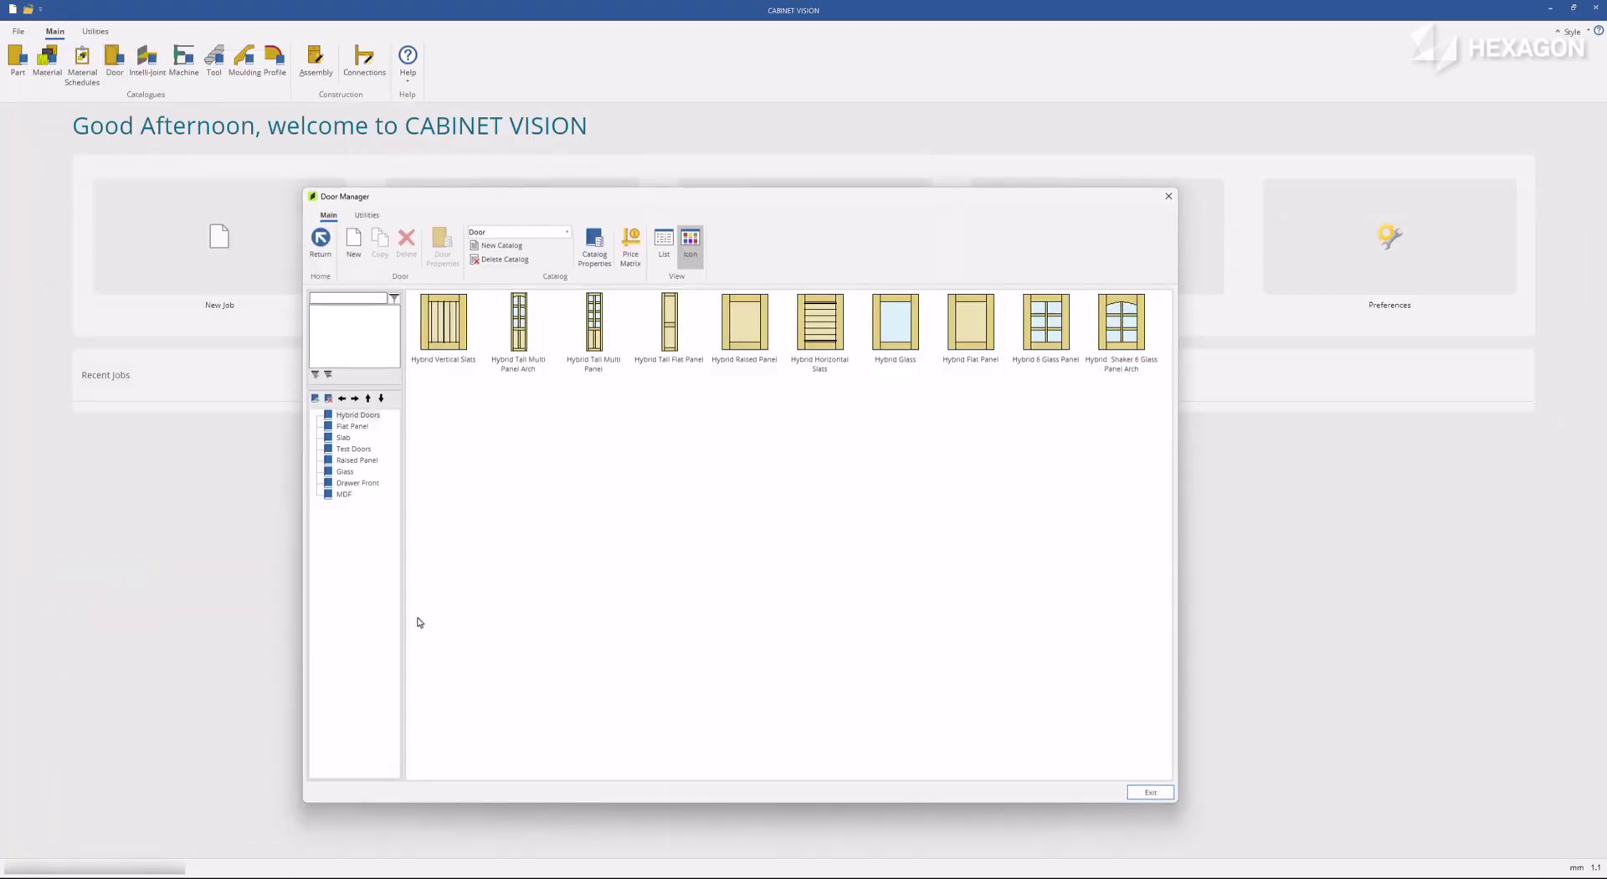
Step: Open the Hybrid Raised Panel door for editing and assign 5mm Rad as Inside profile and 5mm Chamfer Raised Panel as Panel profile
click(744, 344)
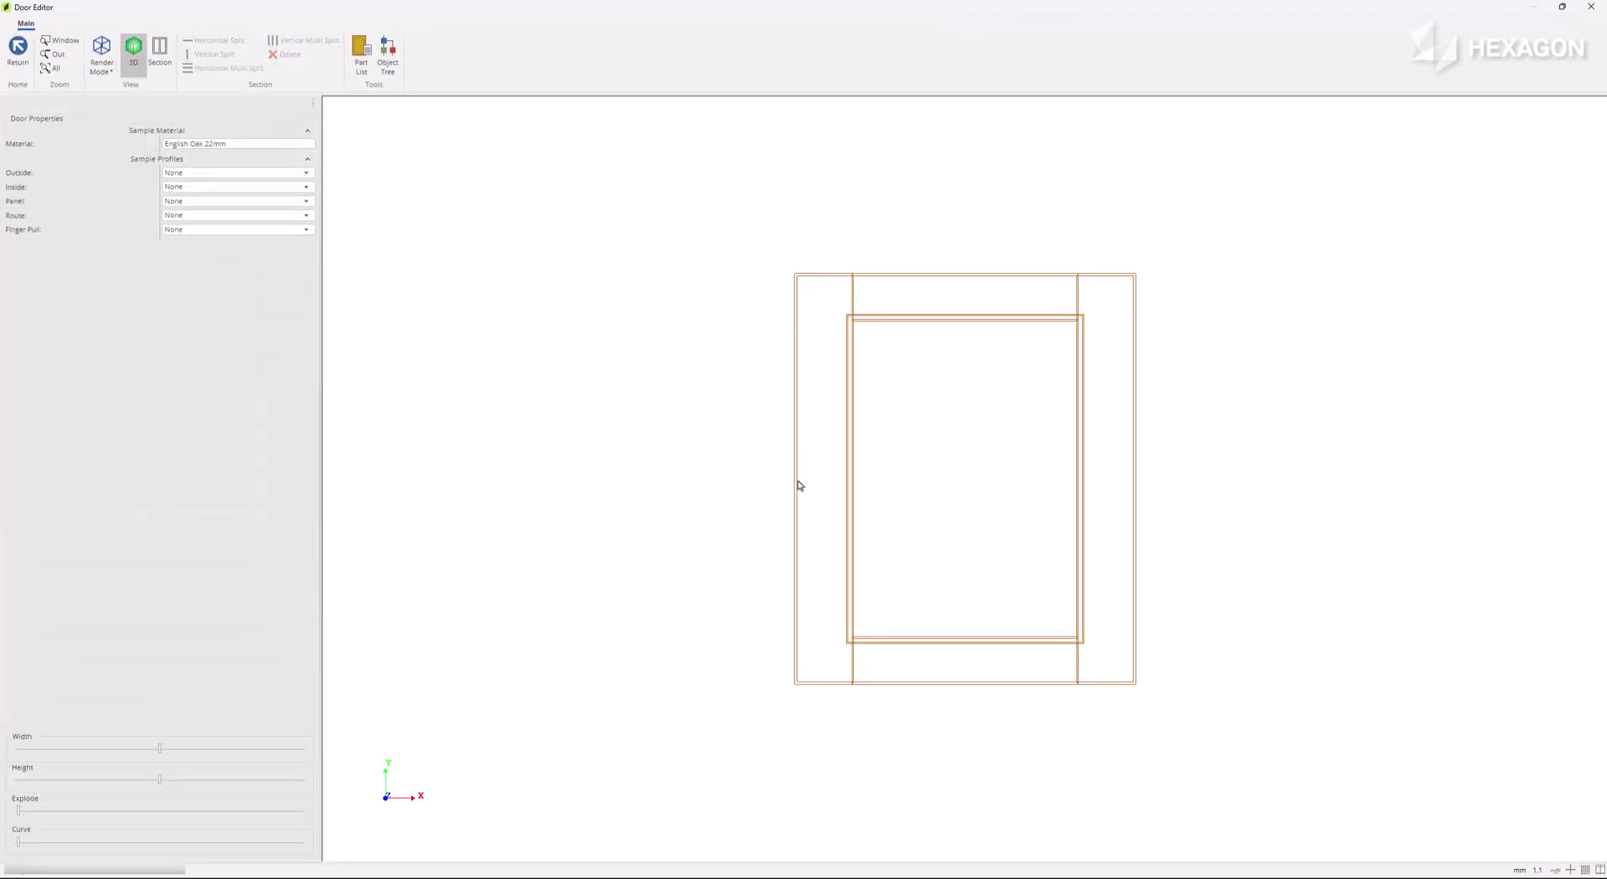
middle_drag(638, 398, 952, 508)
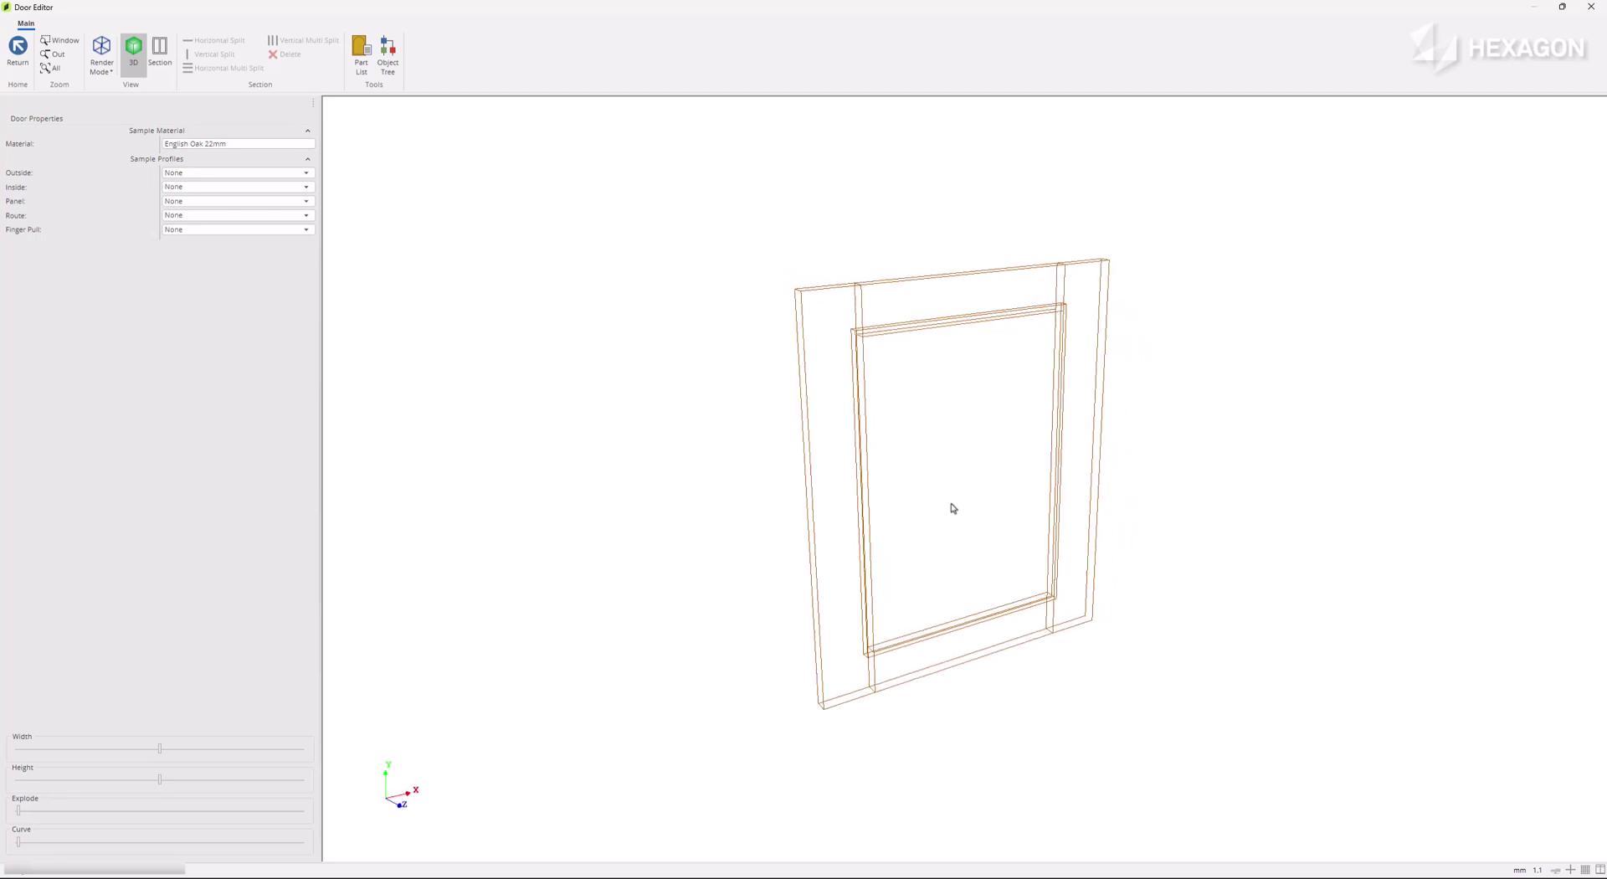
click(214, 187)
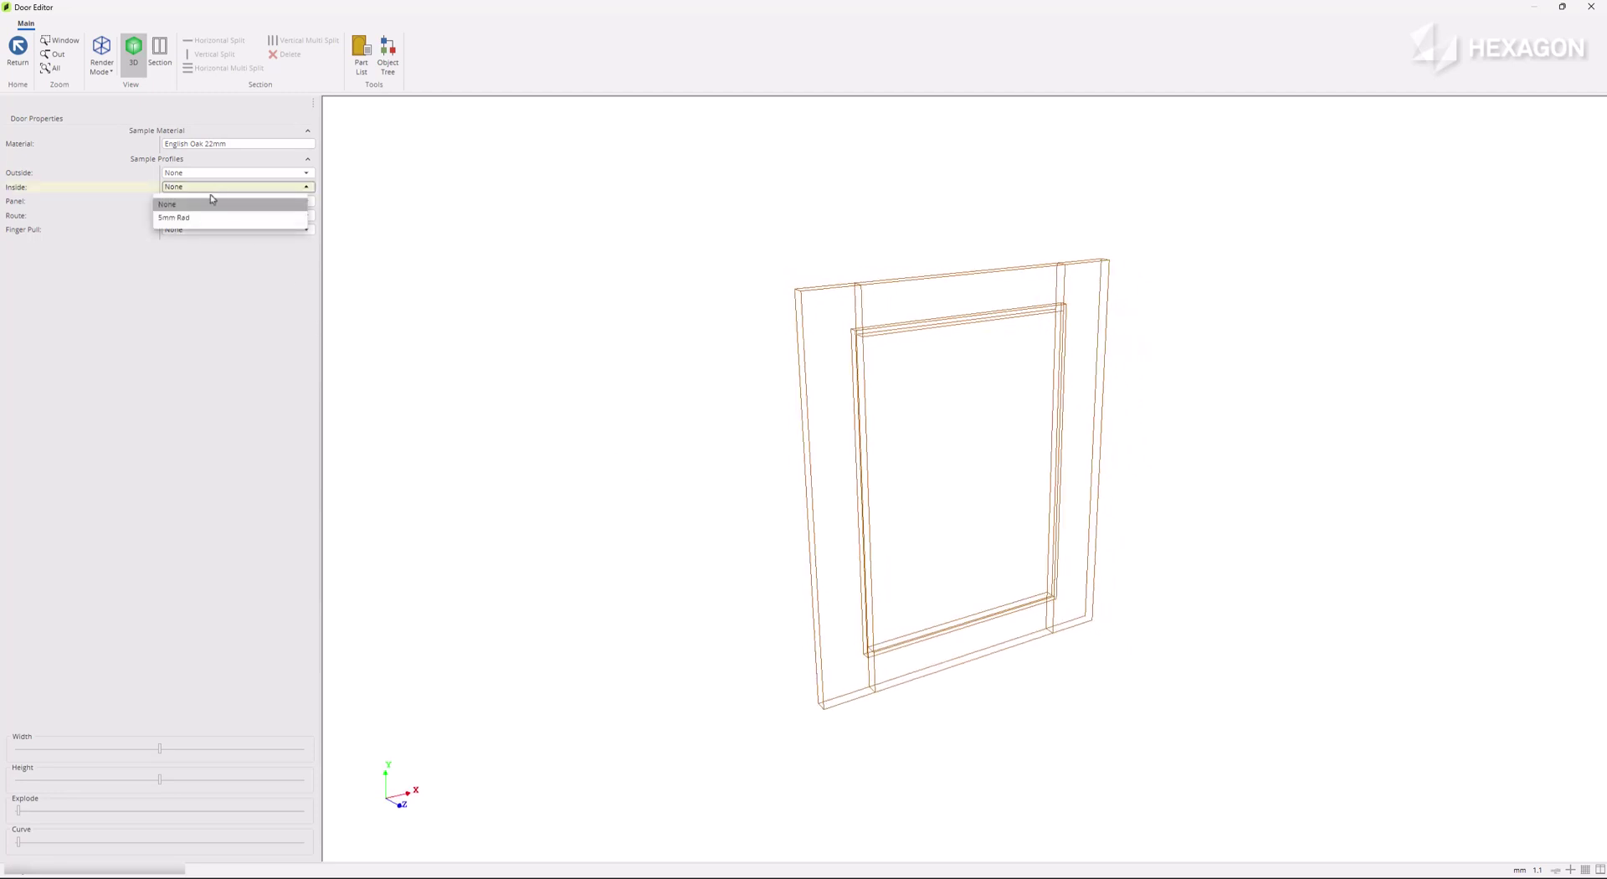
click(205, 218)
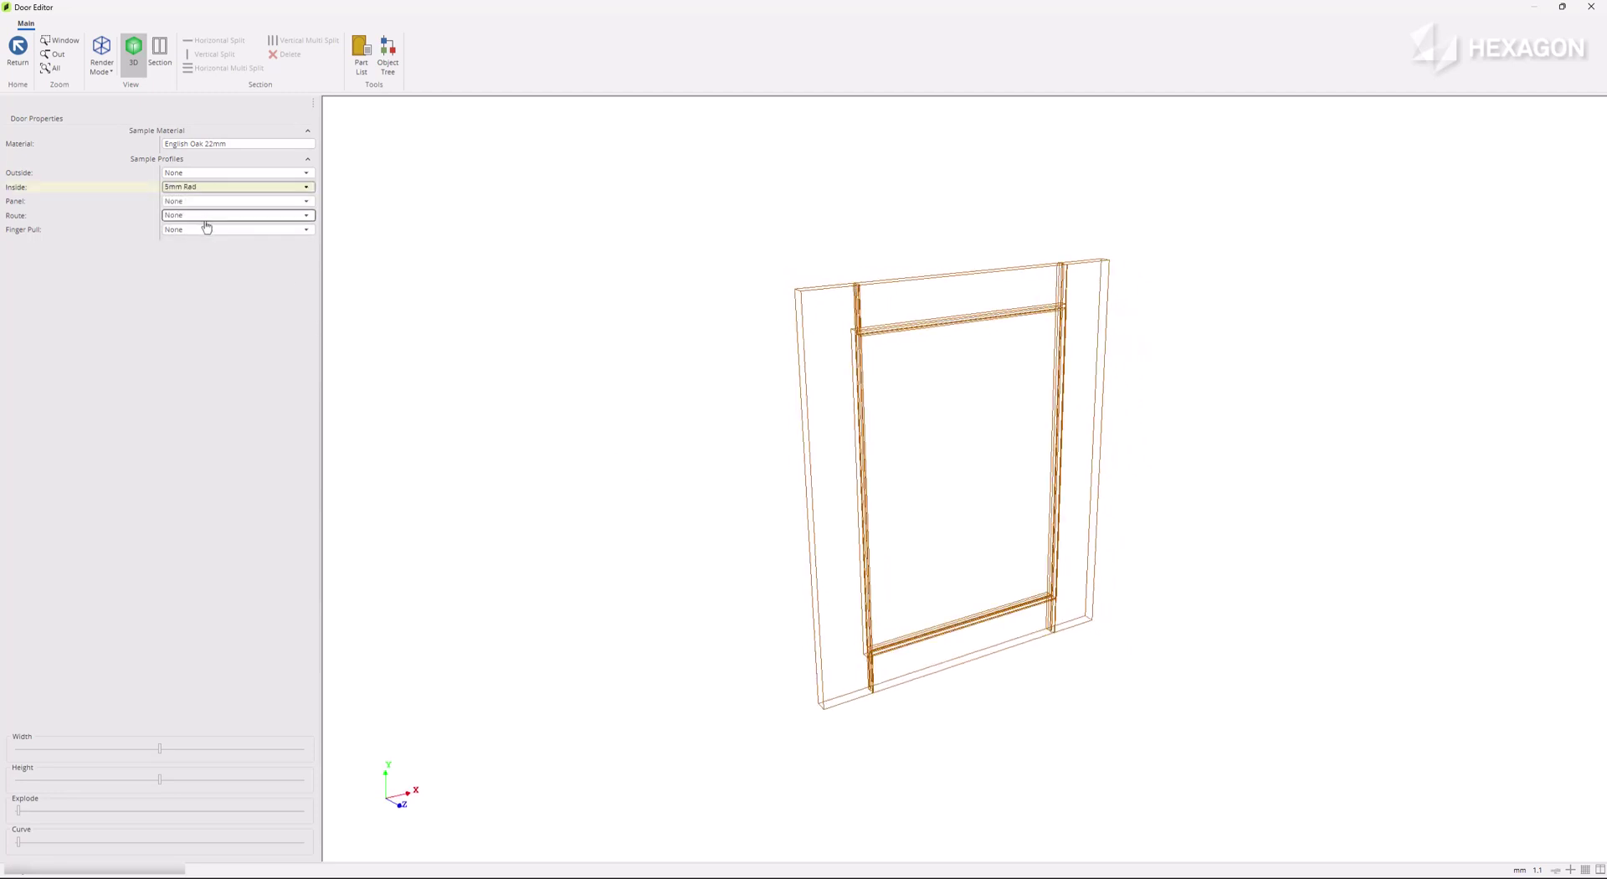
click(209, 201)
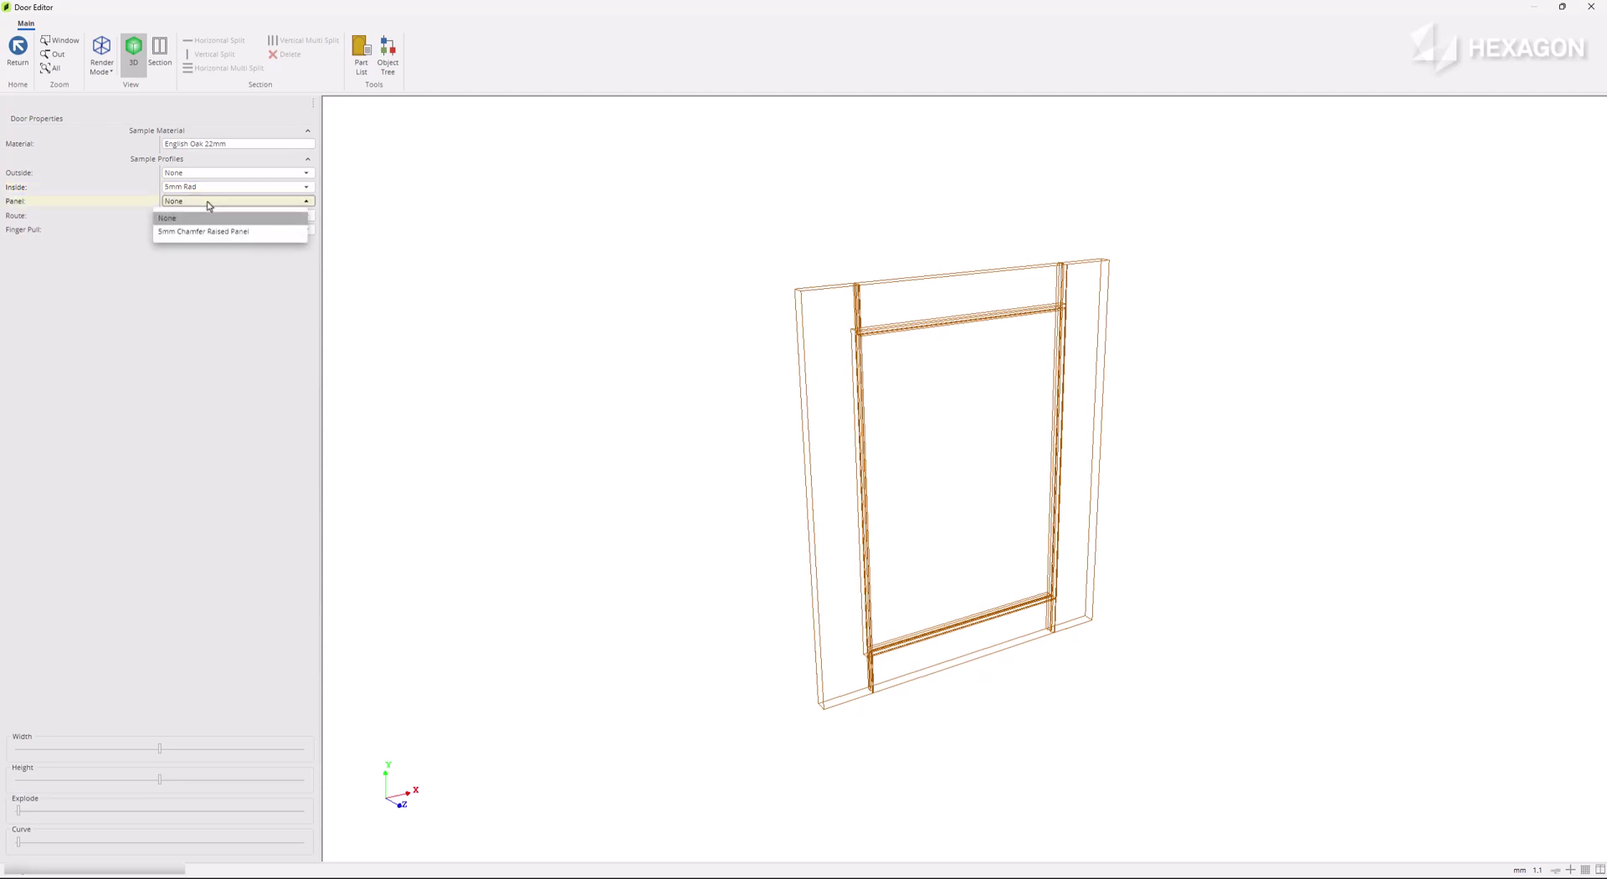
click(211, 229)
drag(1041, 507, 957, 448)
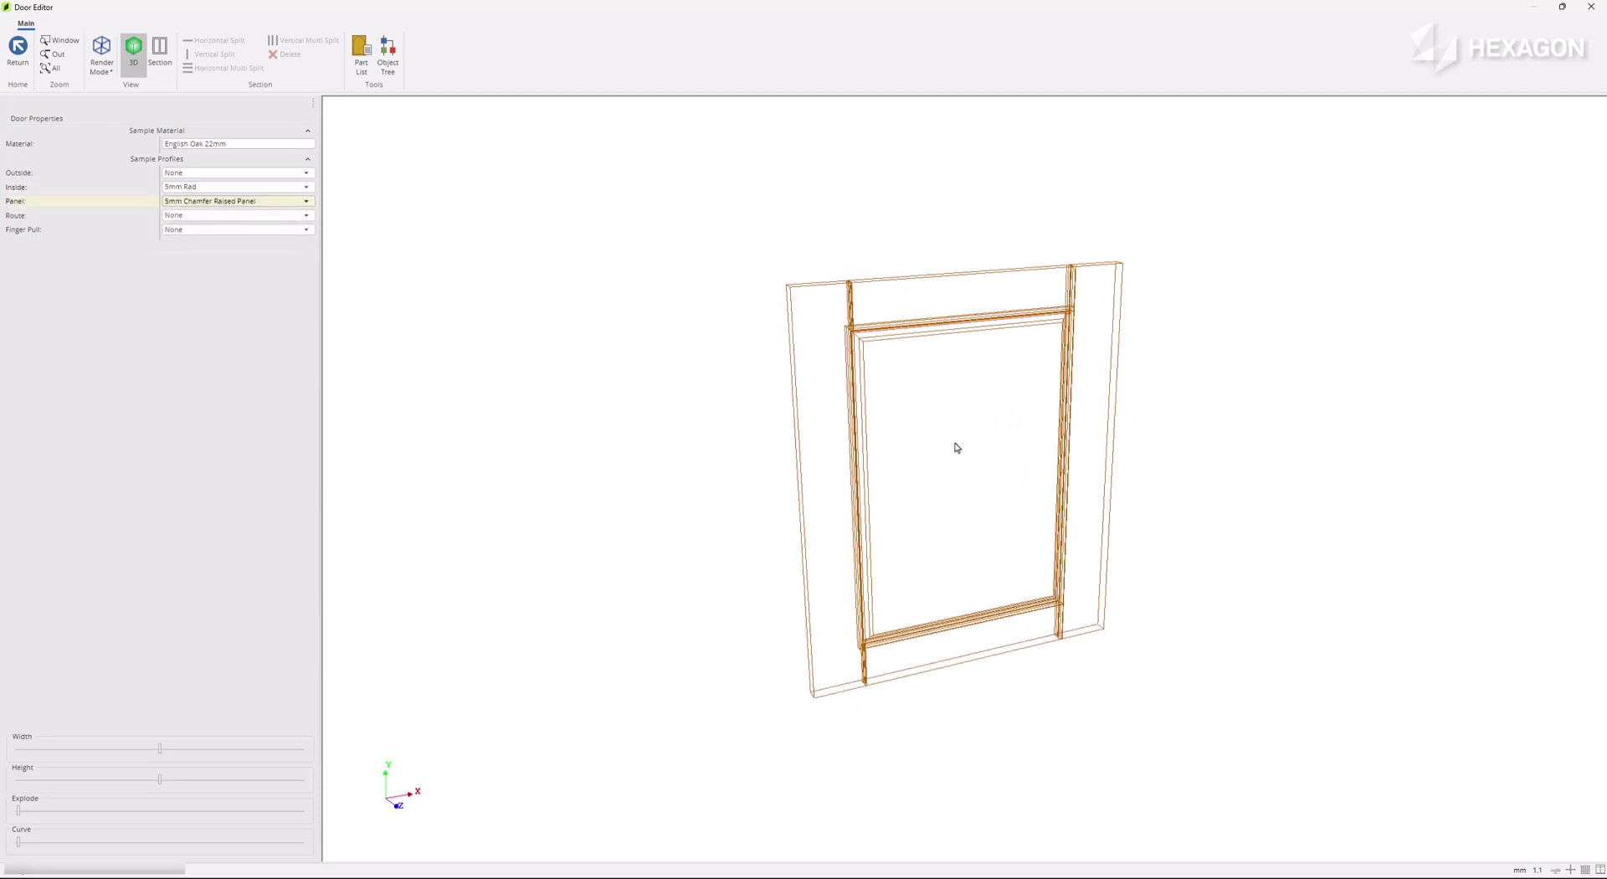
mouse_move(21, 812)
mouse_down()
mouse_move(102, 814)
mouse_move(2, 818)
mouse_up()
Step: Set the door's Route profile to 5mm Rad/Chamfer Raised and its sample material to White Gloss 18mm
click(242, 144)
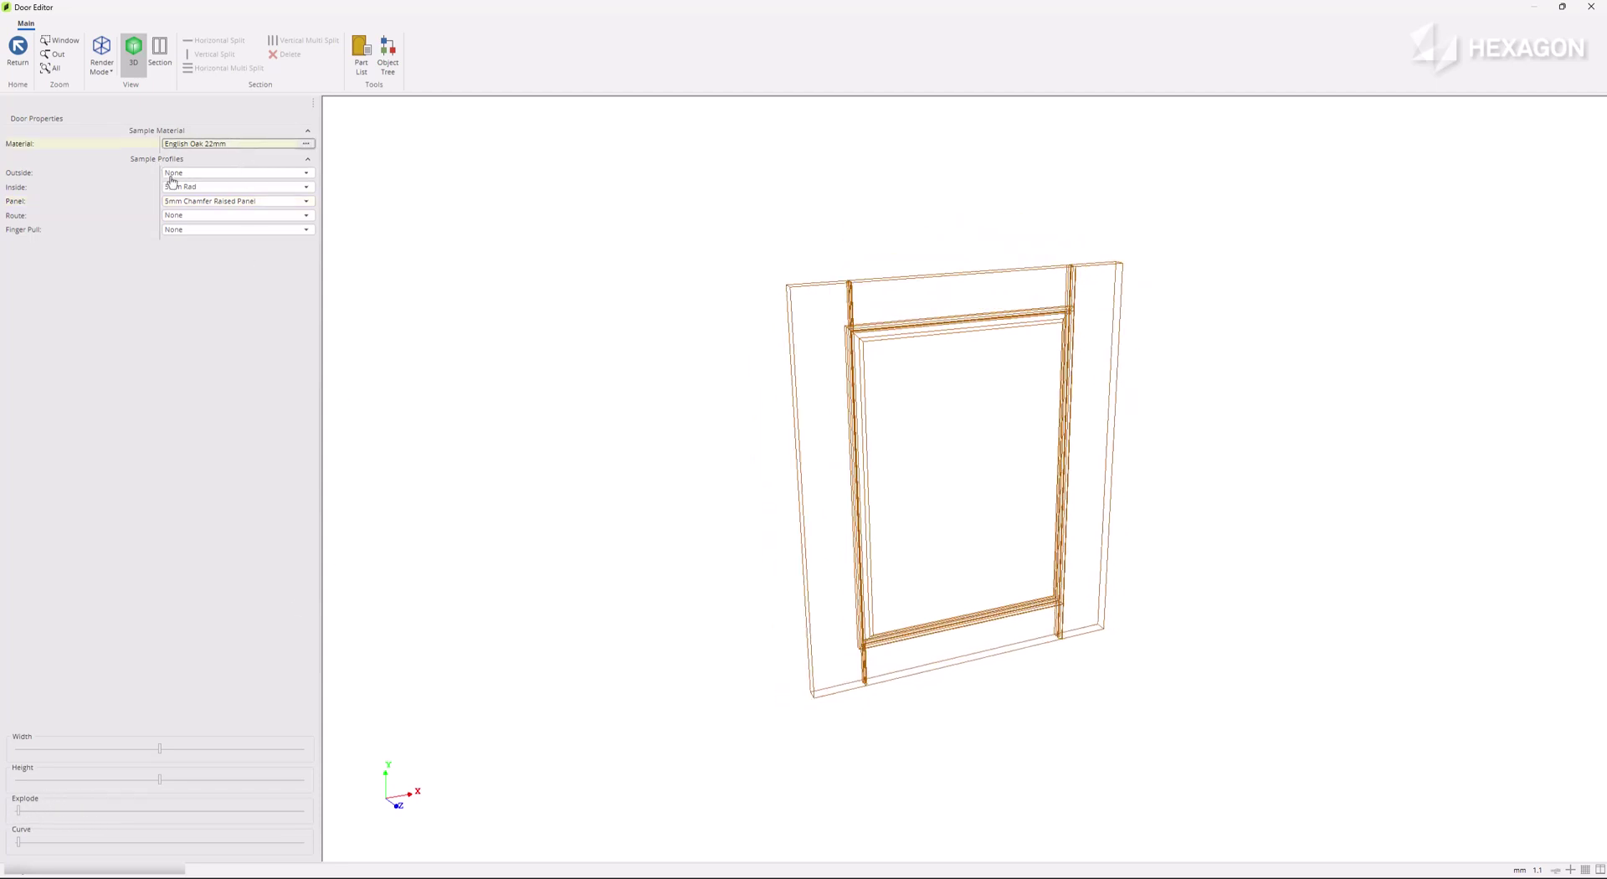
click(272, 216)
click(209, 249)
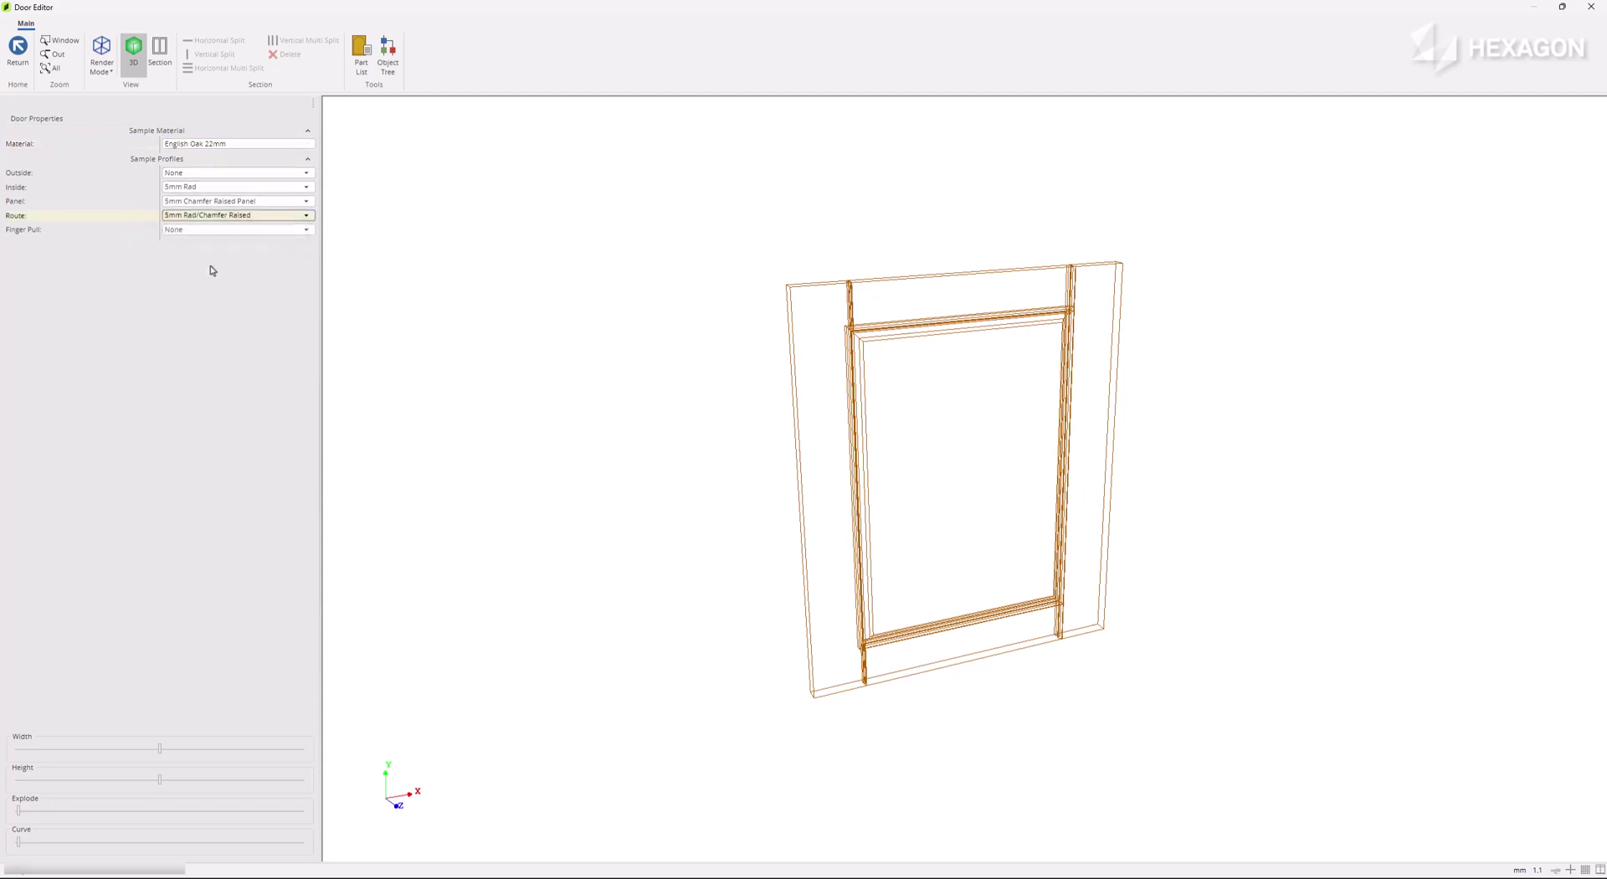
click(308, 144)
click(309, 144)
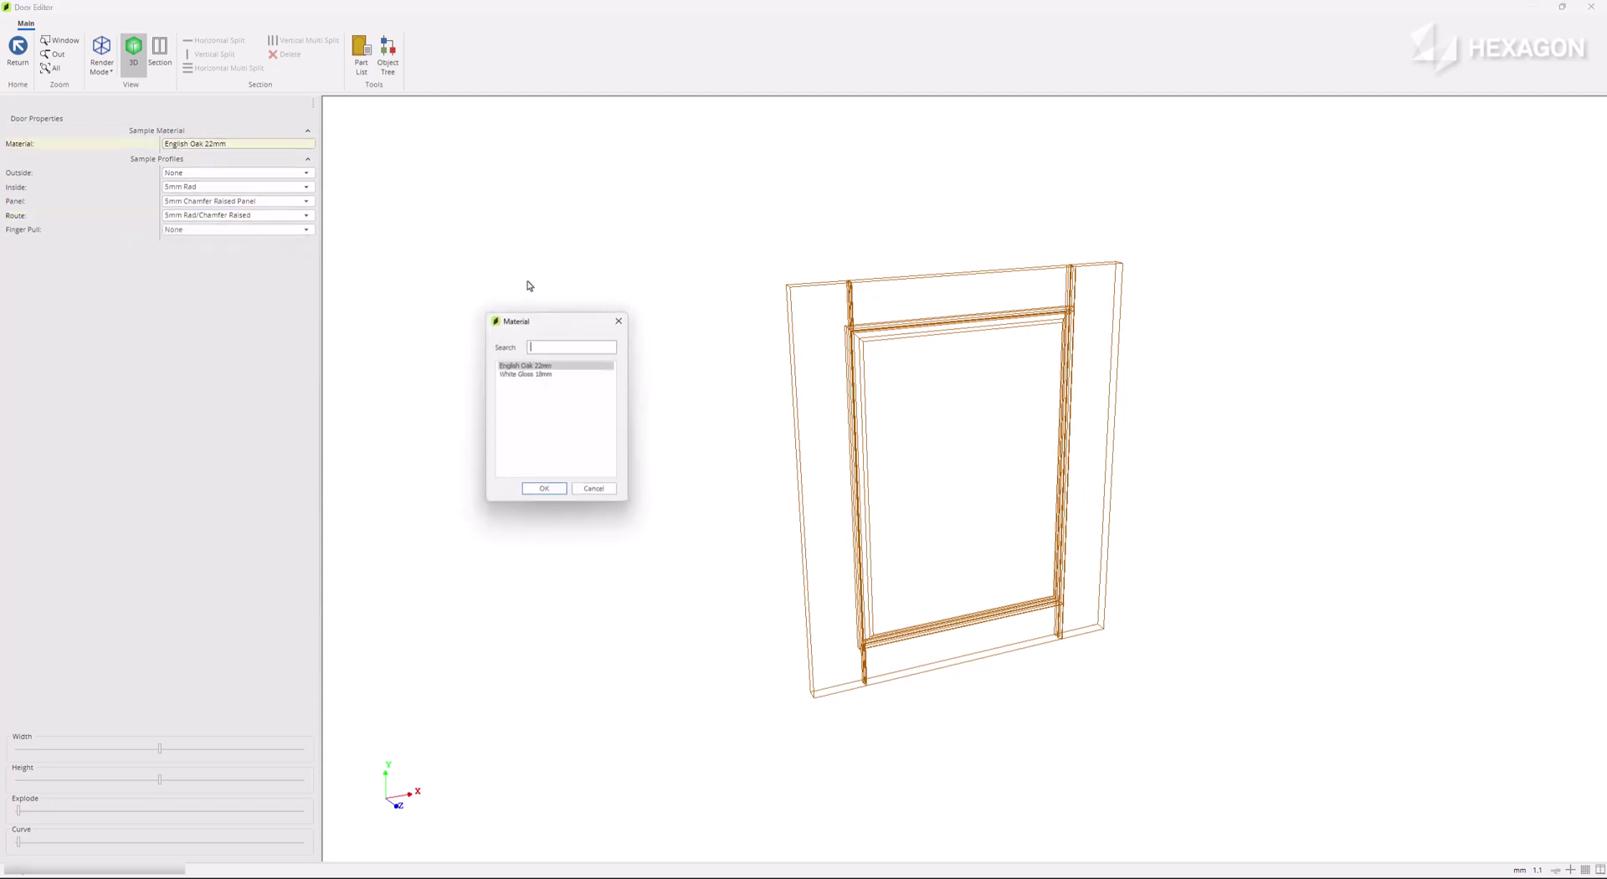
click(567, 373)
click(545, 493)
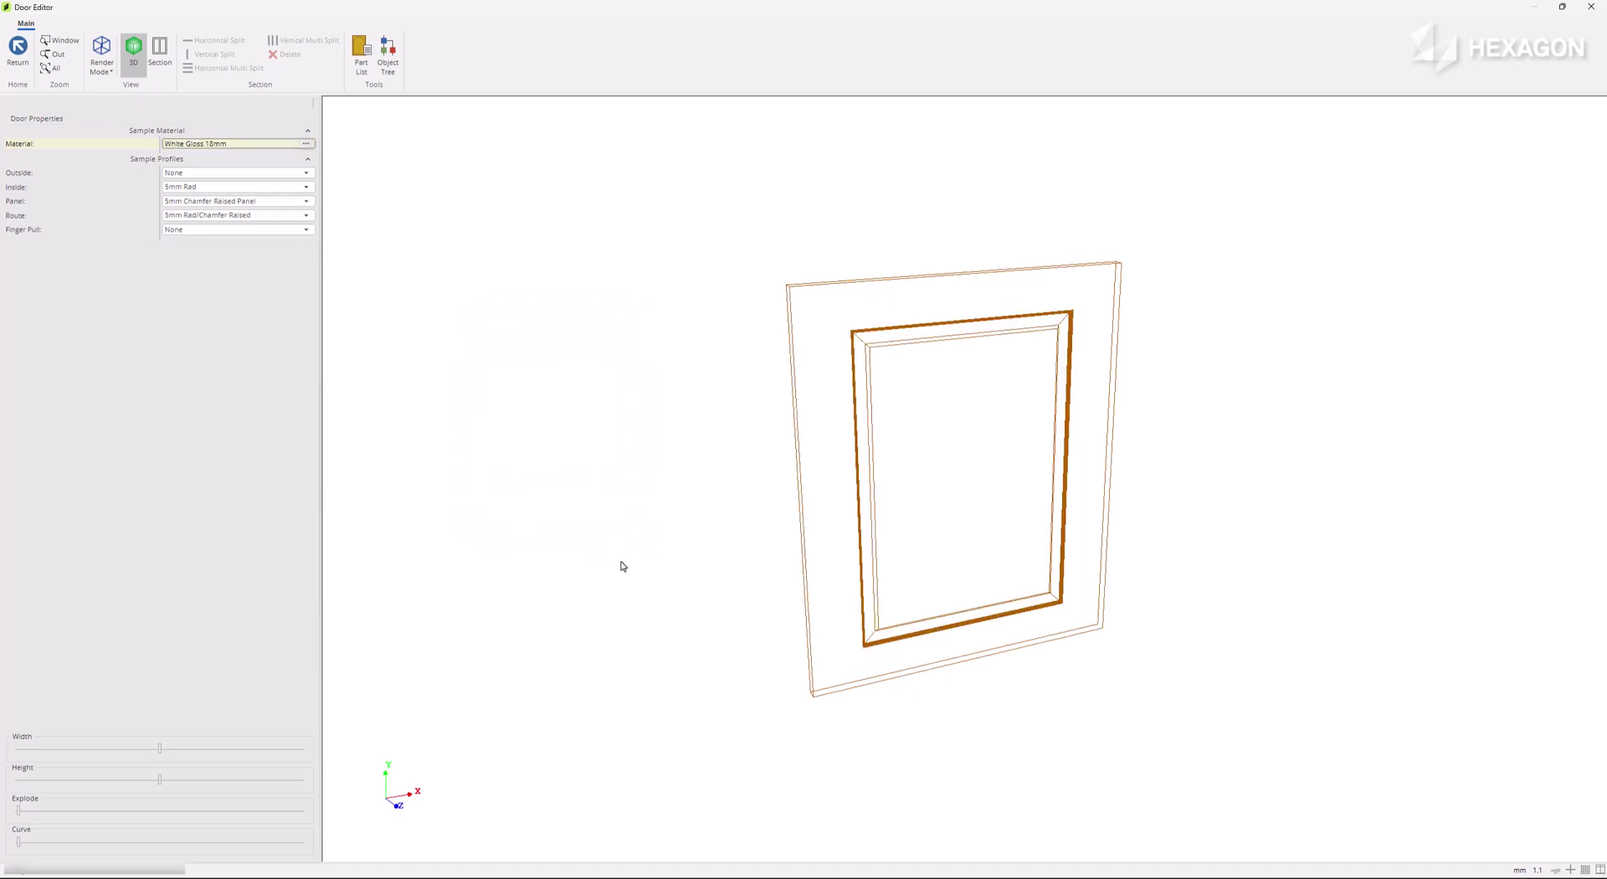
Step: Inspect the routed door from other angles in a different render mode and restore the wireframe display
middle_drag(975, 549, 832, 511)
click(102, 52)
click(134, 151)
mouse_move(555, 425)
middle_down()
mouse_move(1090, 391)
mouse_move(497, 372)
middle_up()
click(101, 52)
click(126, 96)
Step: Set the width of the door's top rail to 160 mm in the section view
click(160, 52)
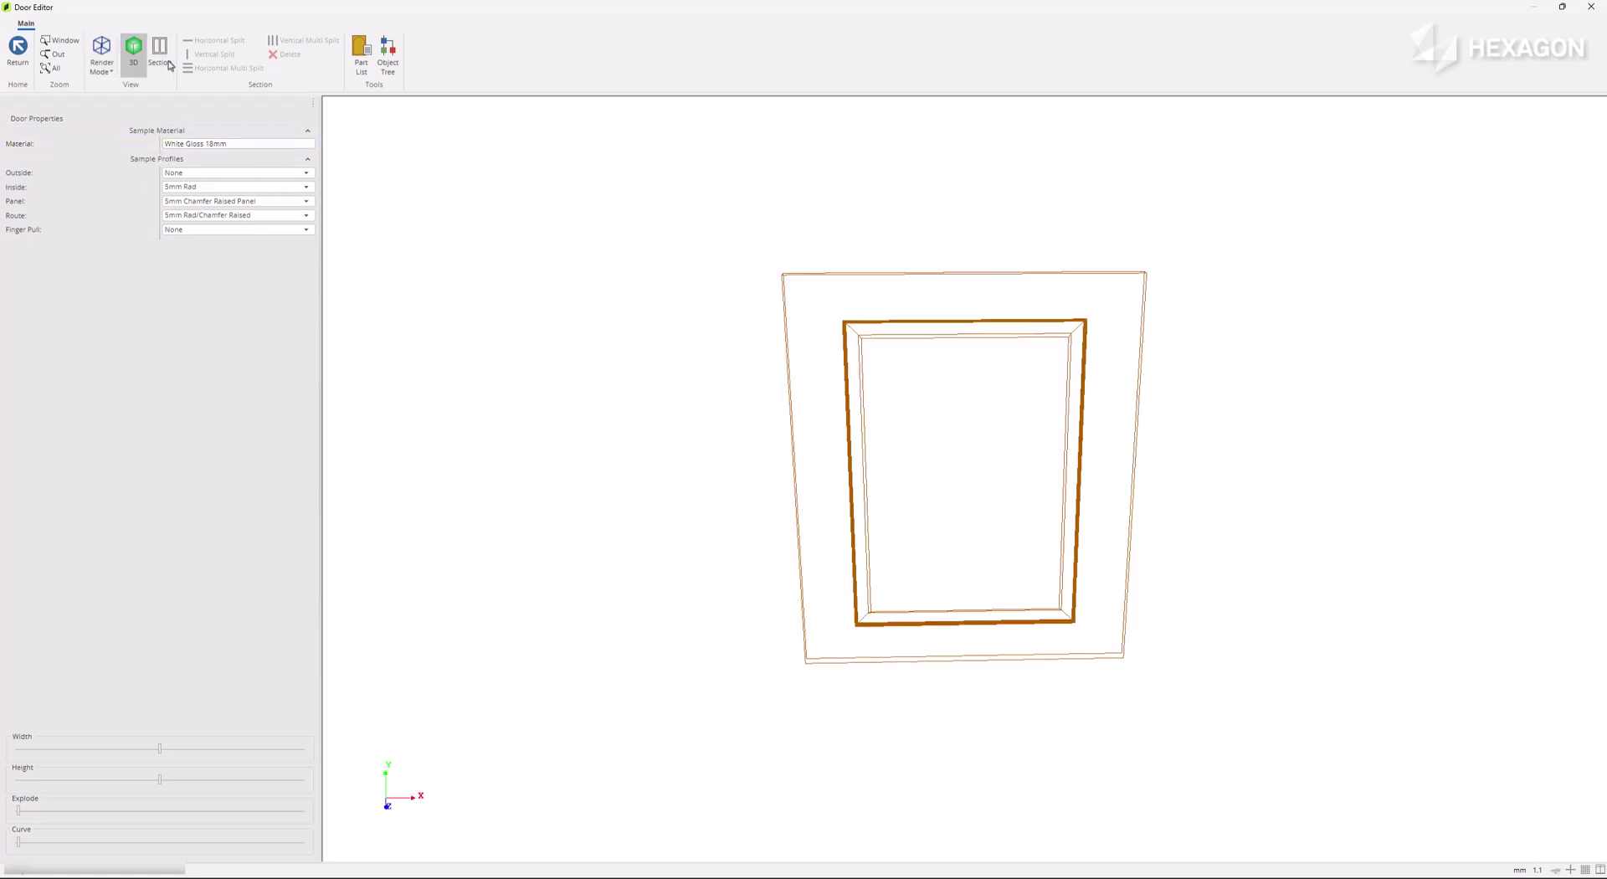
click(842, 218)
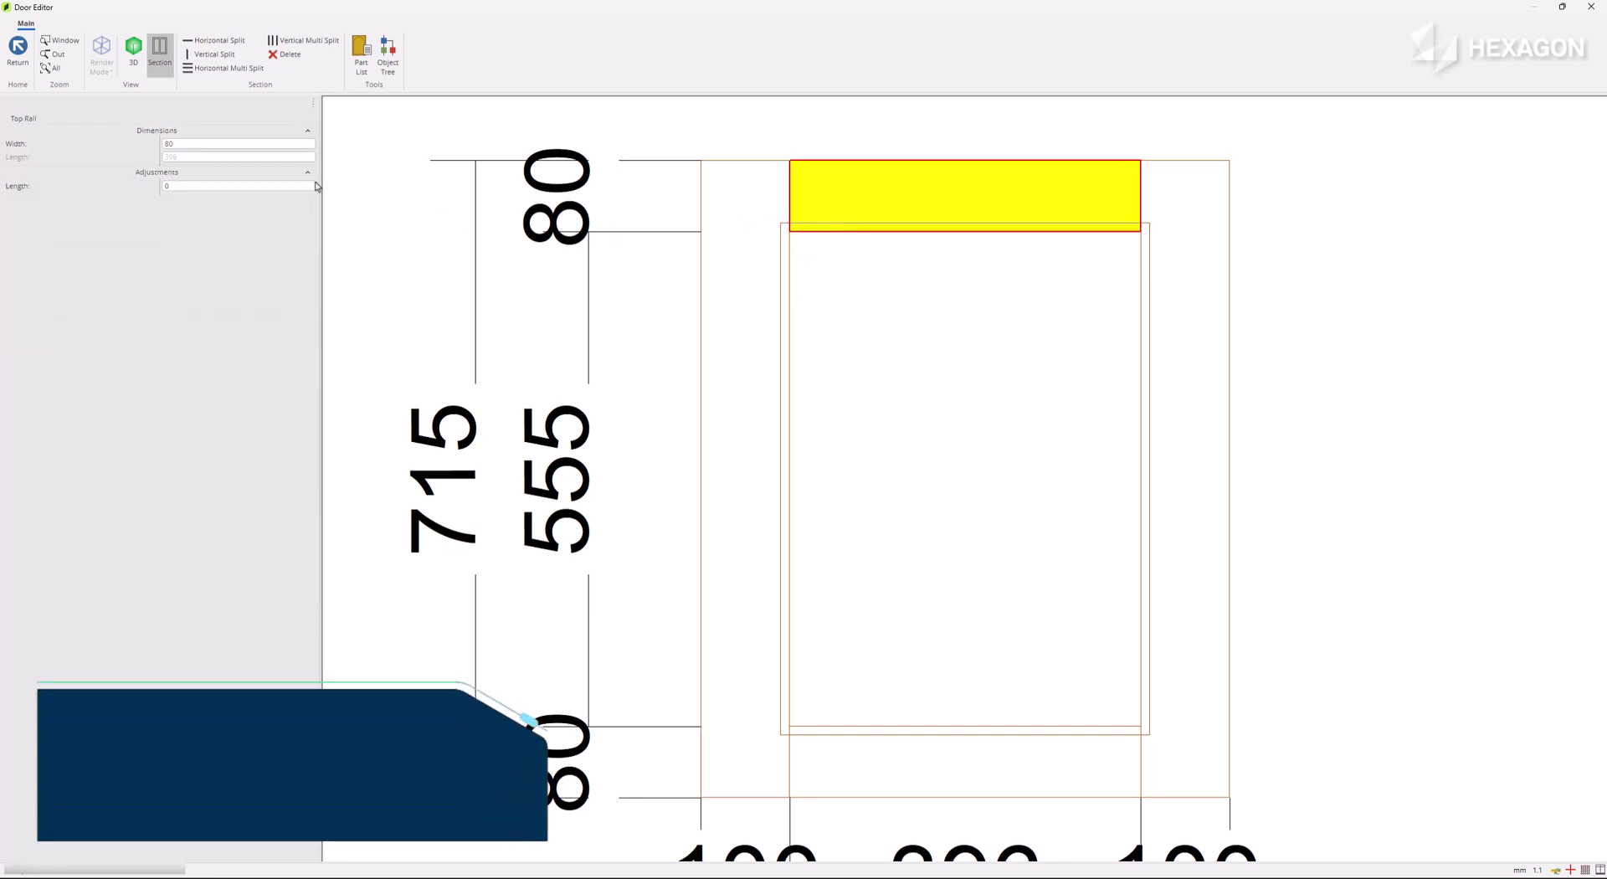
double_click(218, 144)
text(160)
key(Return)
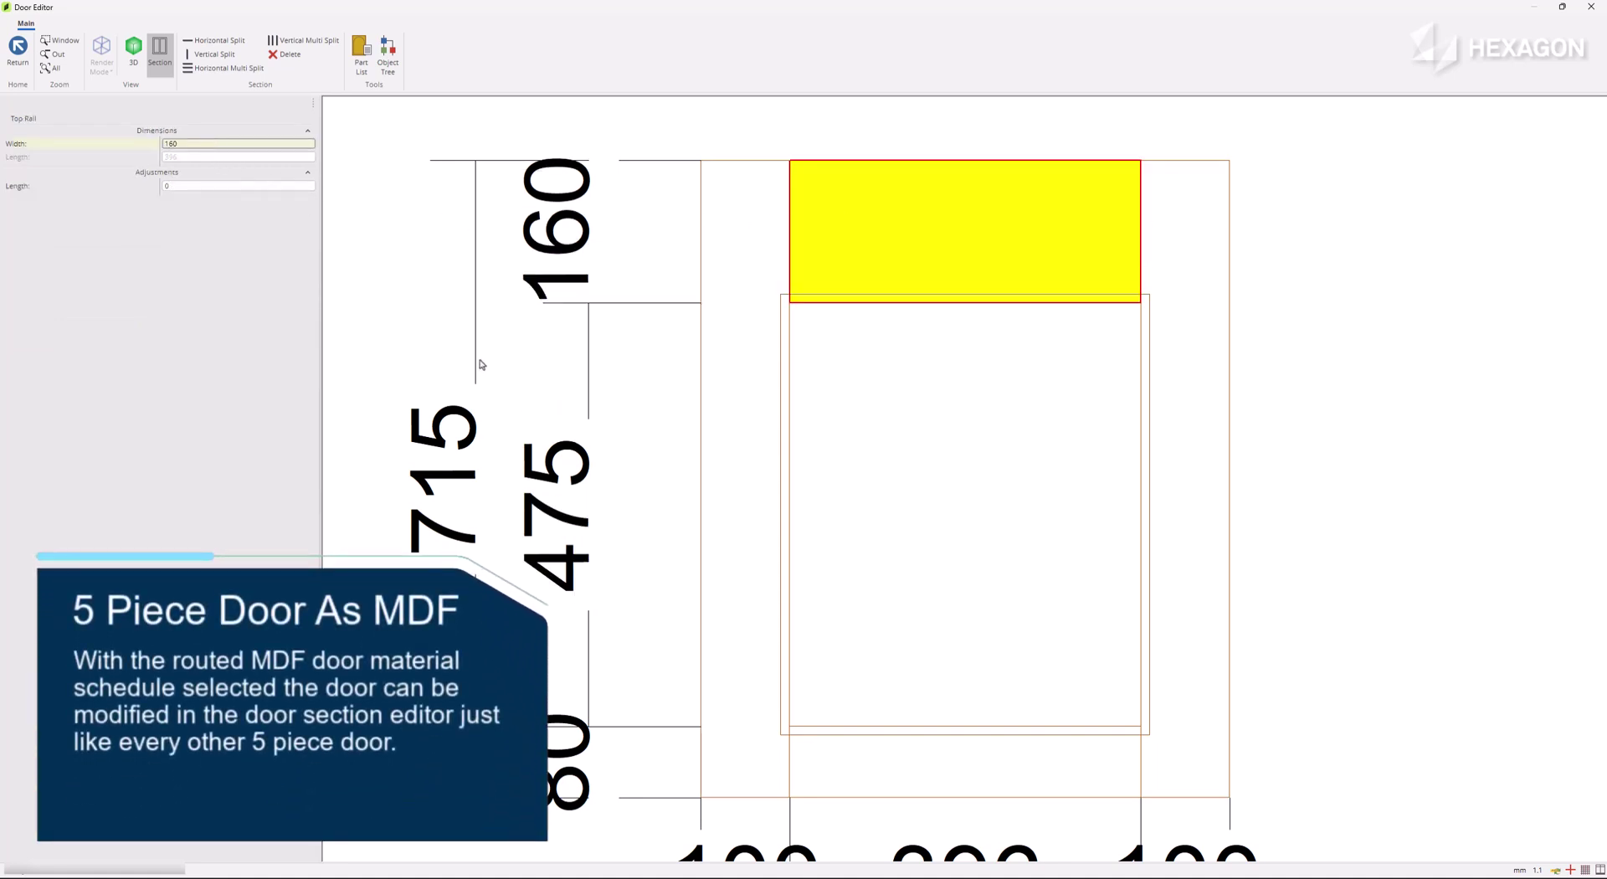
Step: Set the left and right stile widths to 80 mm and display the edited door in 3D
click(717, 288)
double_click(222, 144)
text(80)
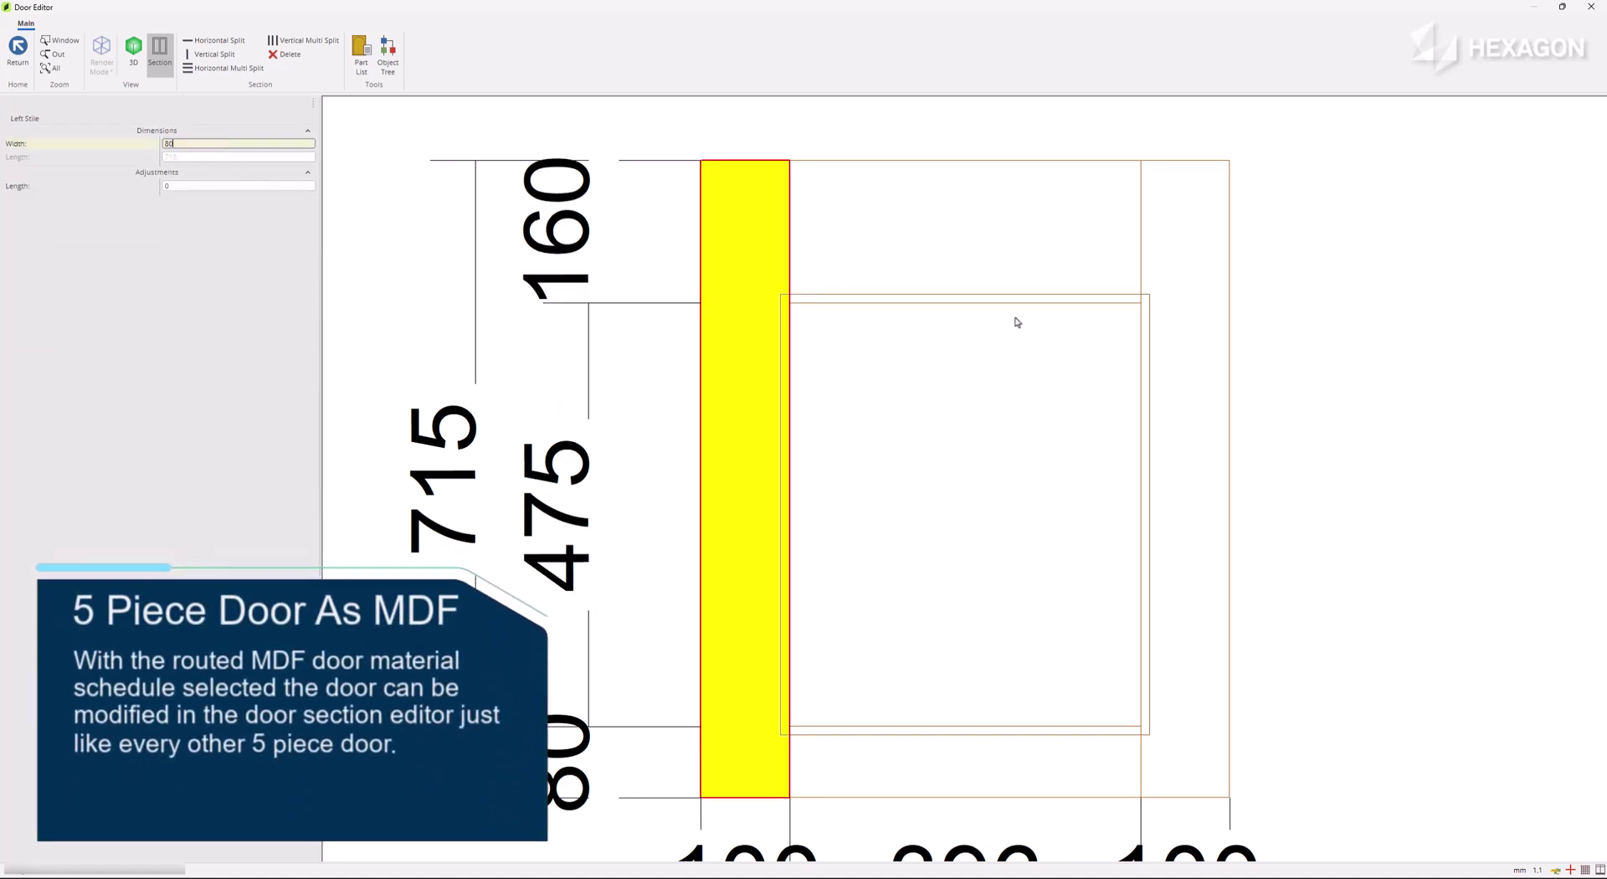
key(Return)
click(1213, 273)
double_click(204, 148)
text(80)
key(Return)
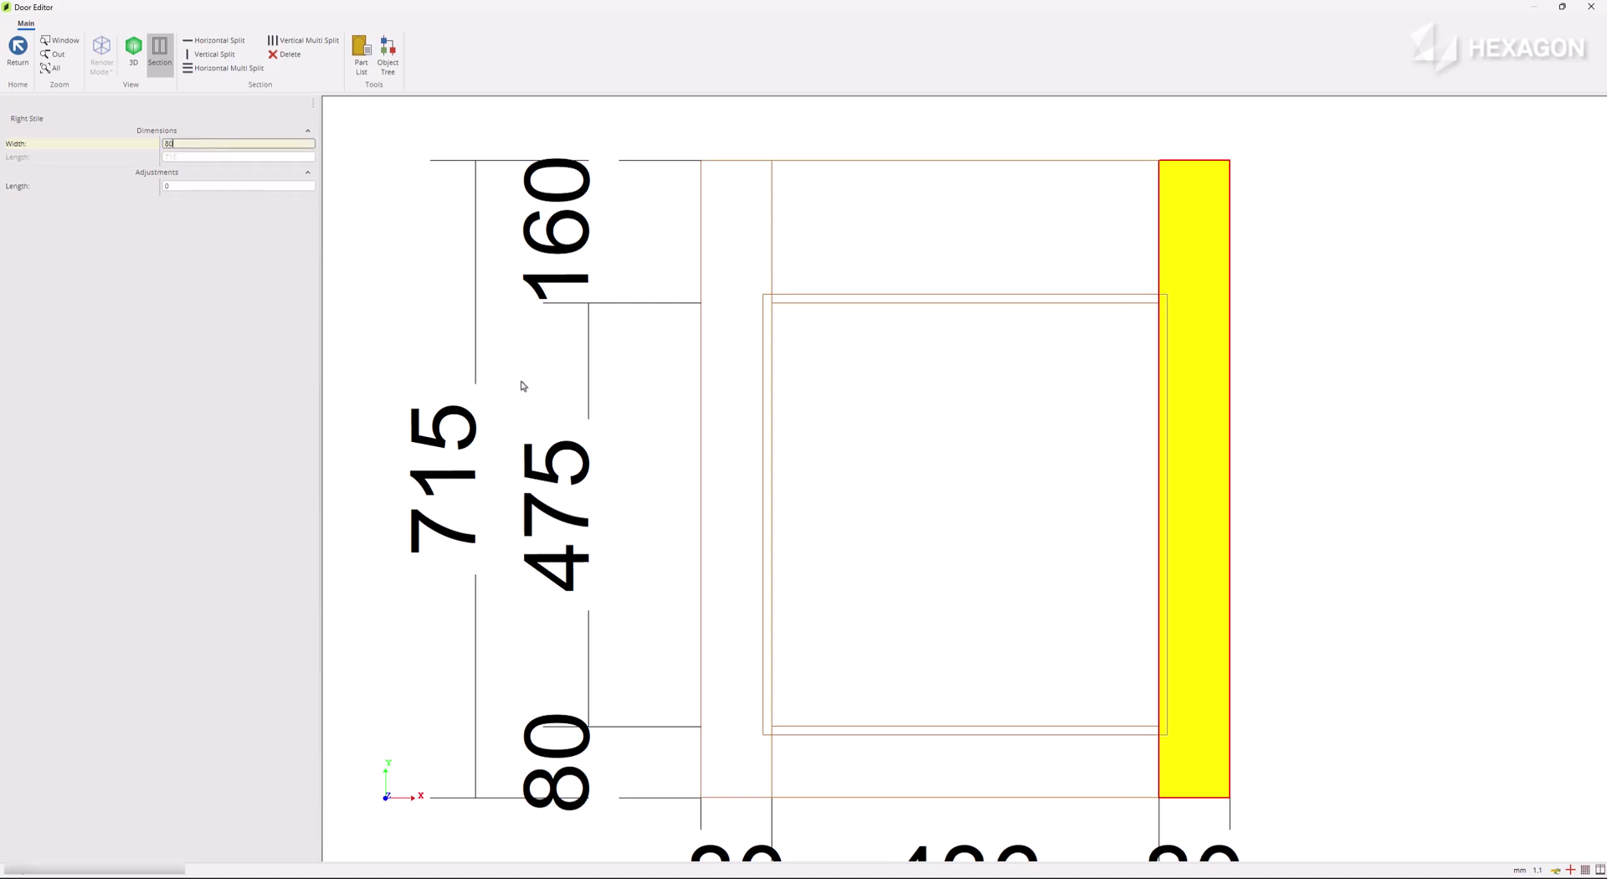
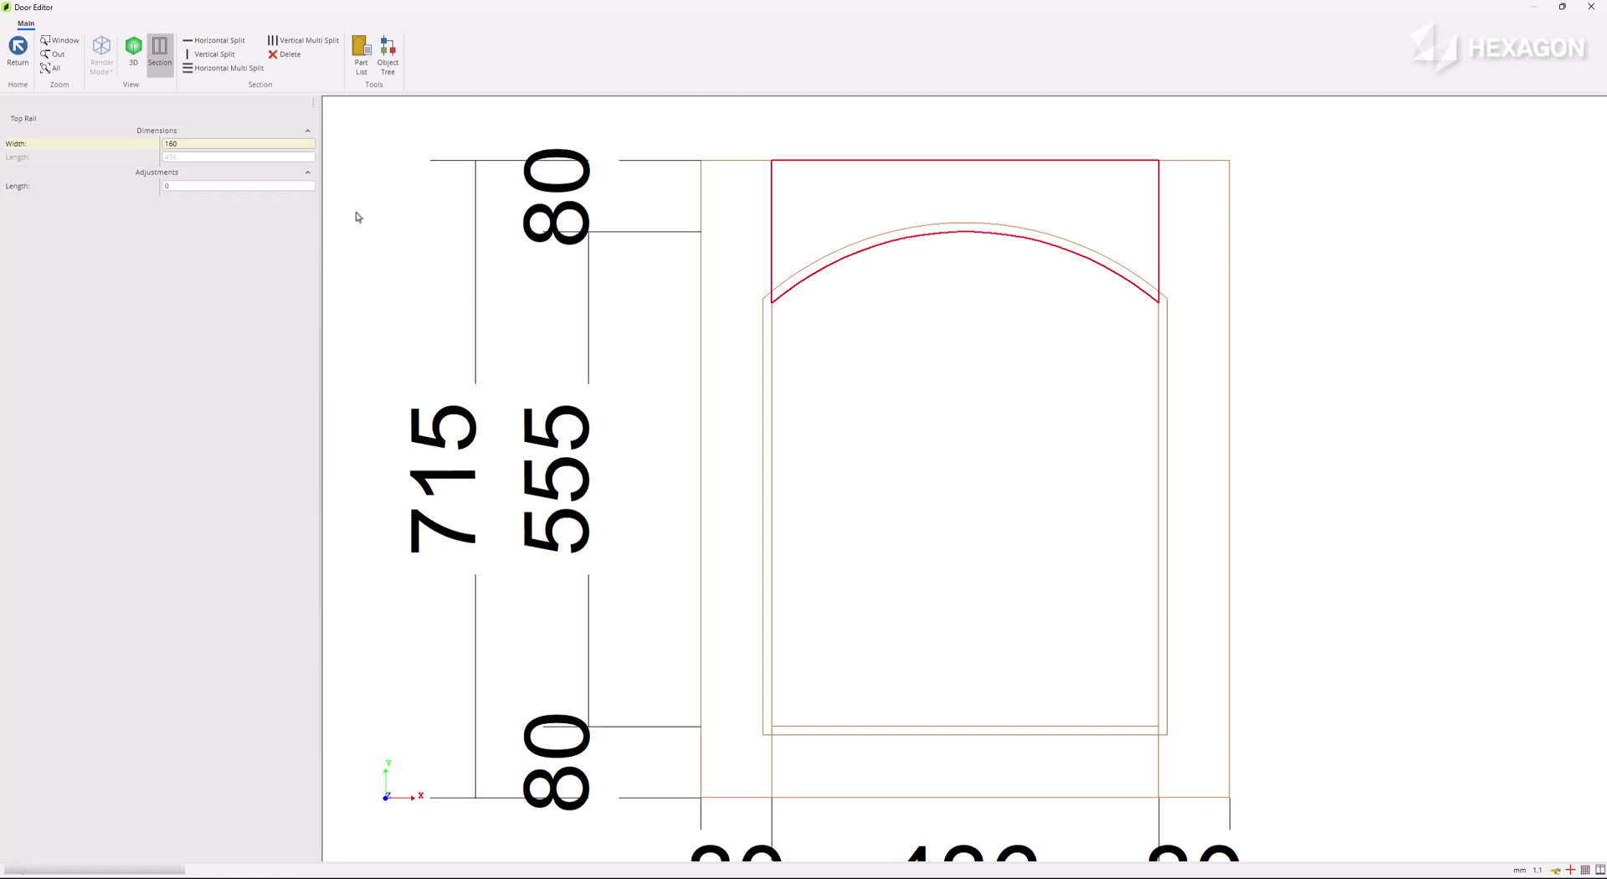
click(133, 52)
middle_drag(497, 365, 454, 341)
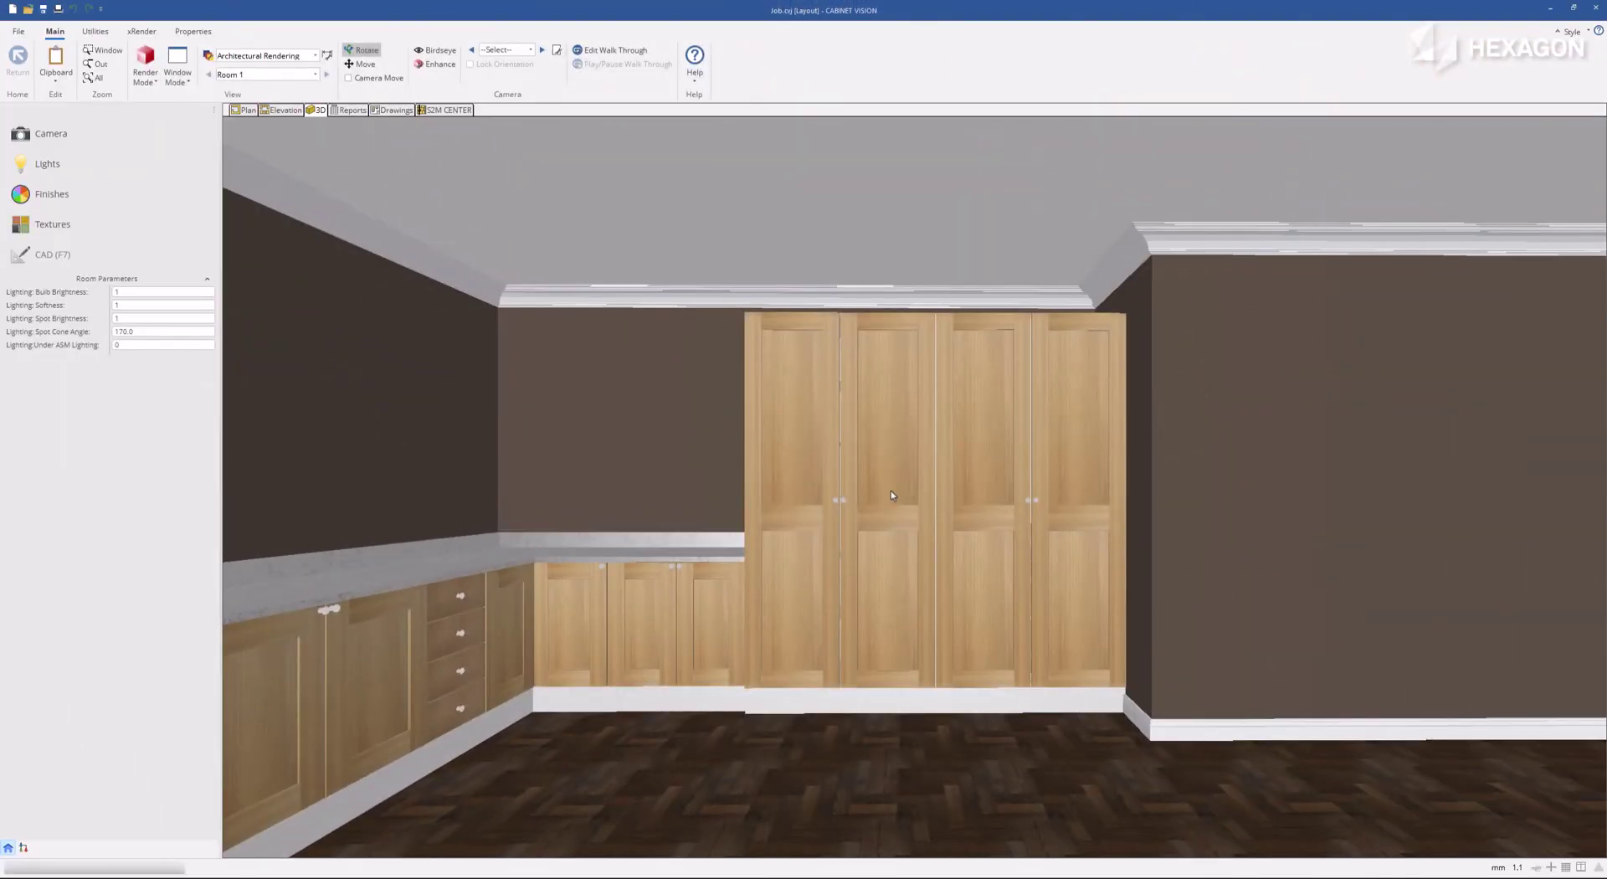
Step: Open the tall two-door cabinet beside the base units for editing from the job's Wall 4 elevation
click(283, 109)
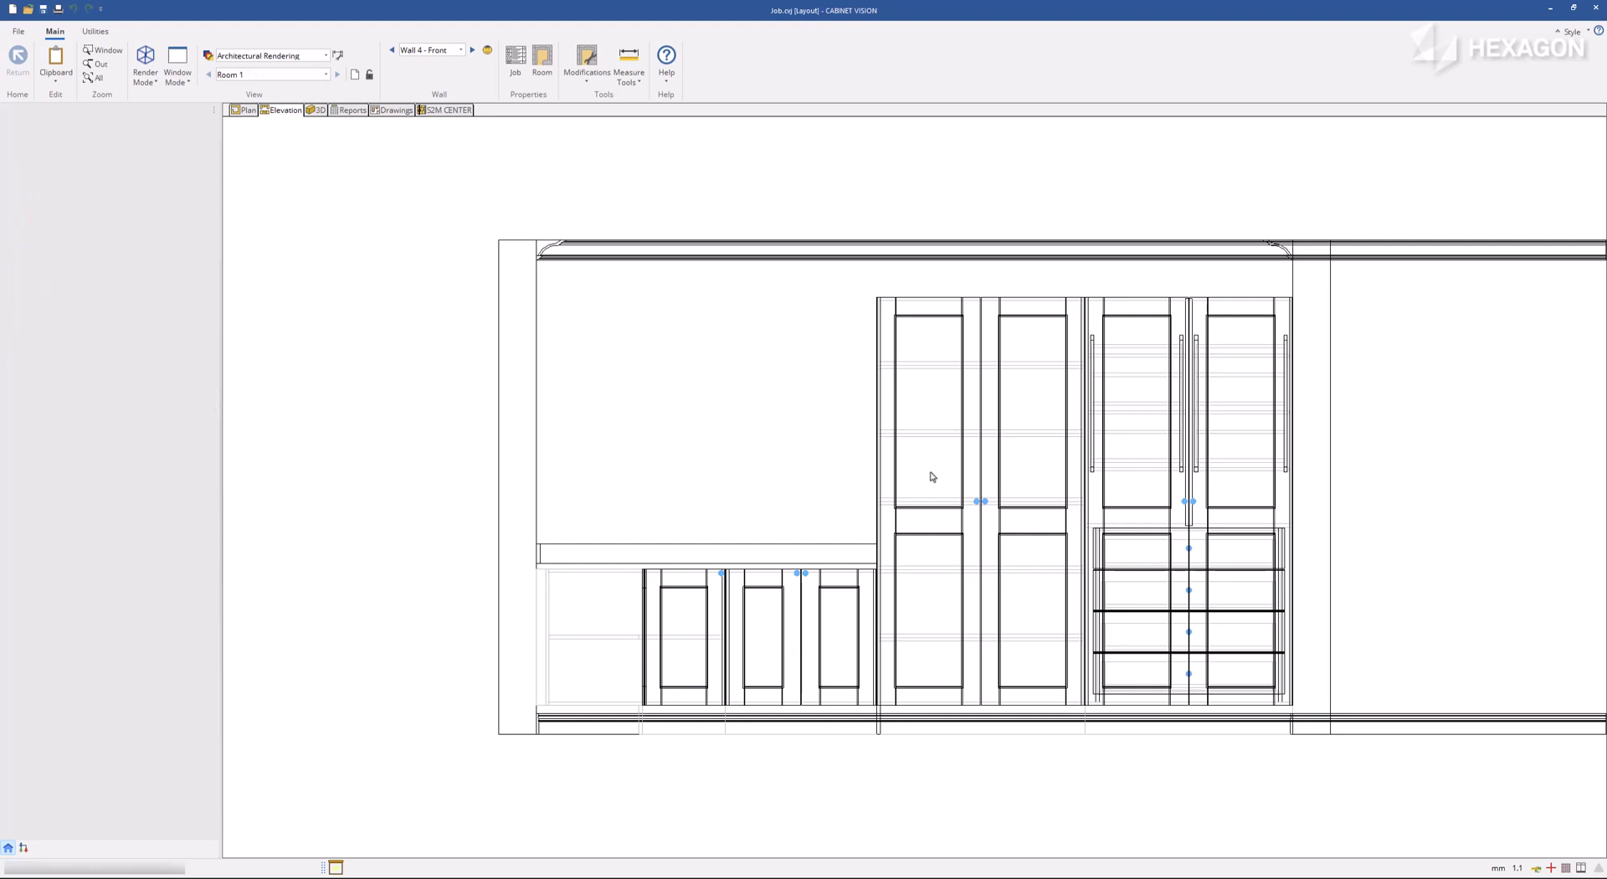
click(932, 473)
right_click(931, 474)
click(931, 474)
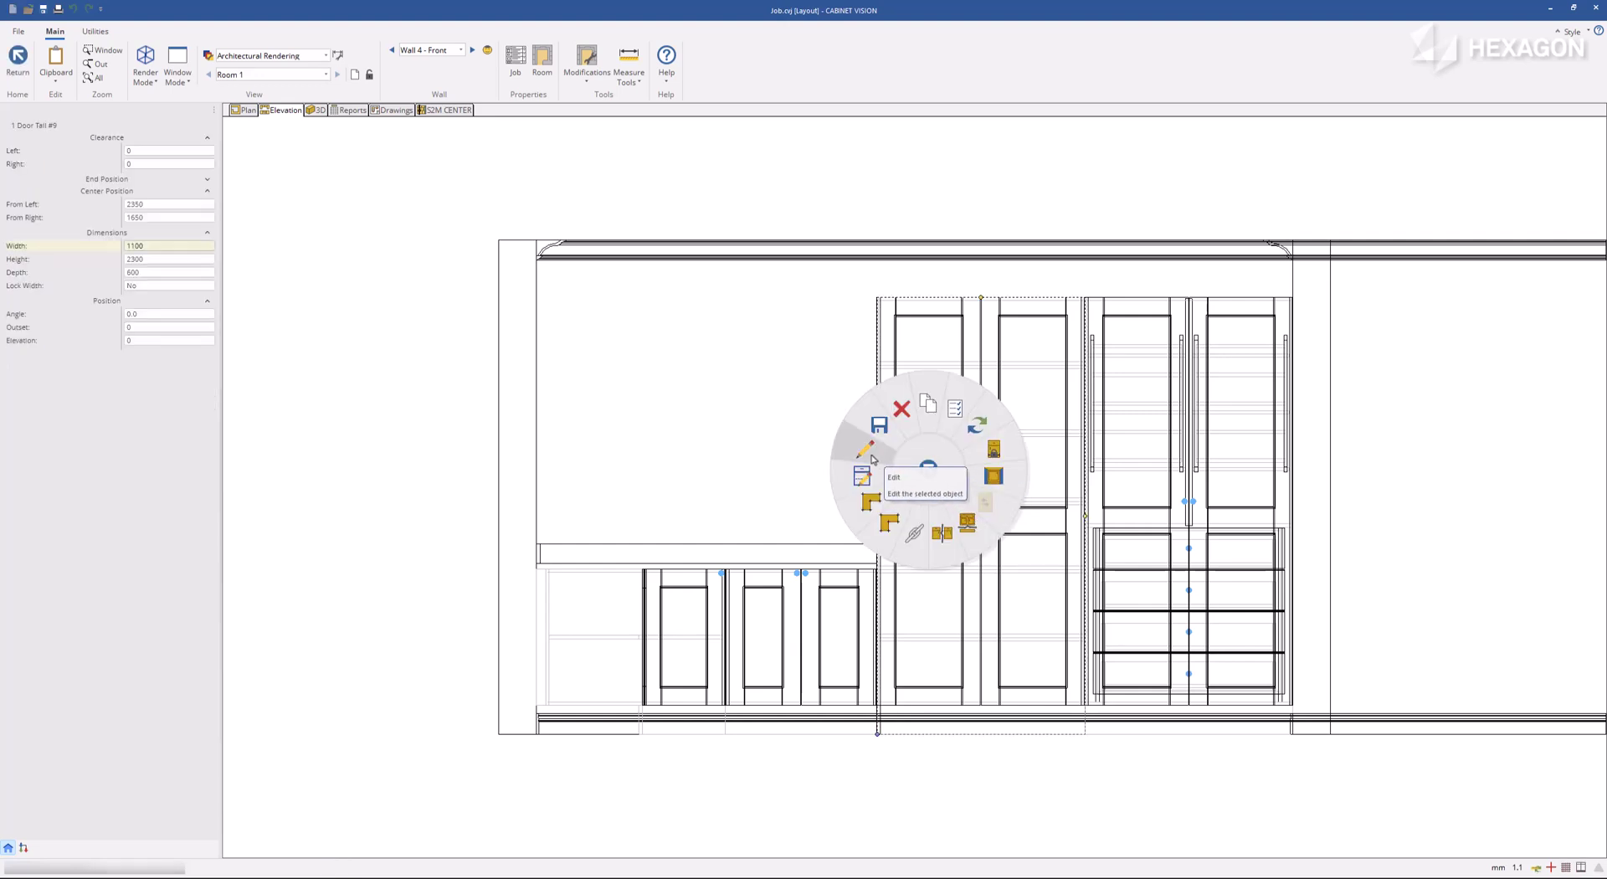
double_click(872, 460)
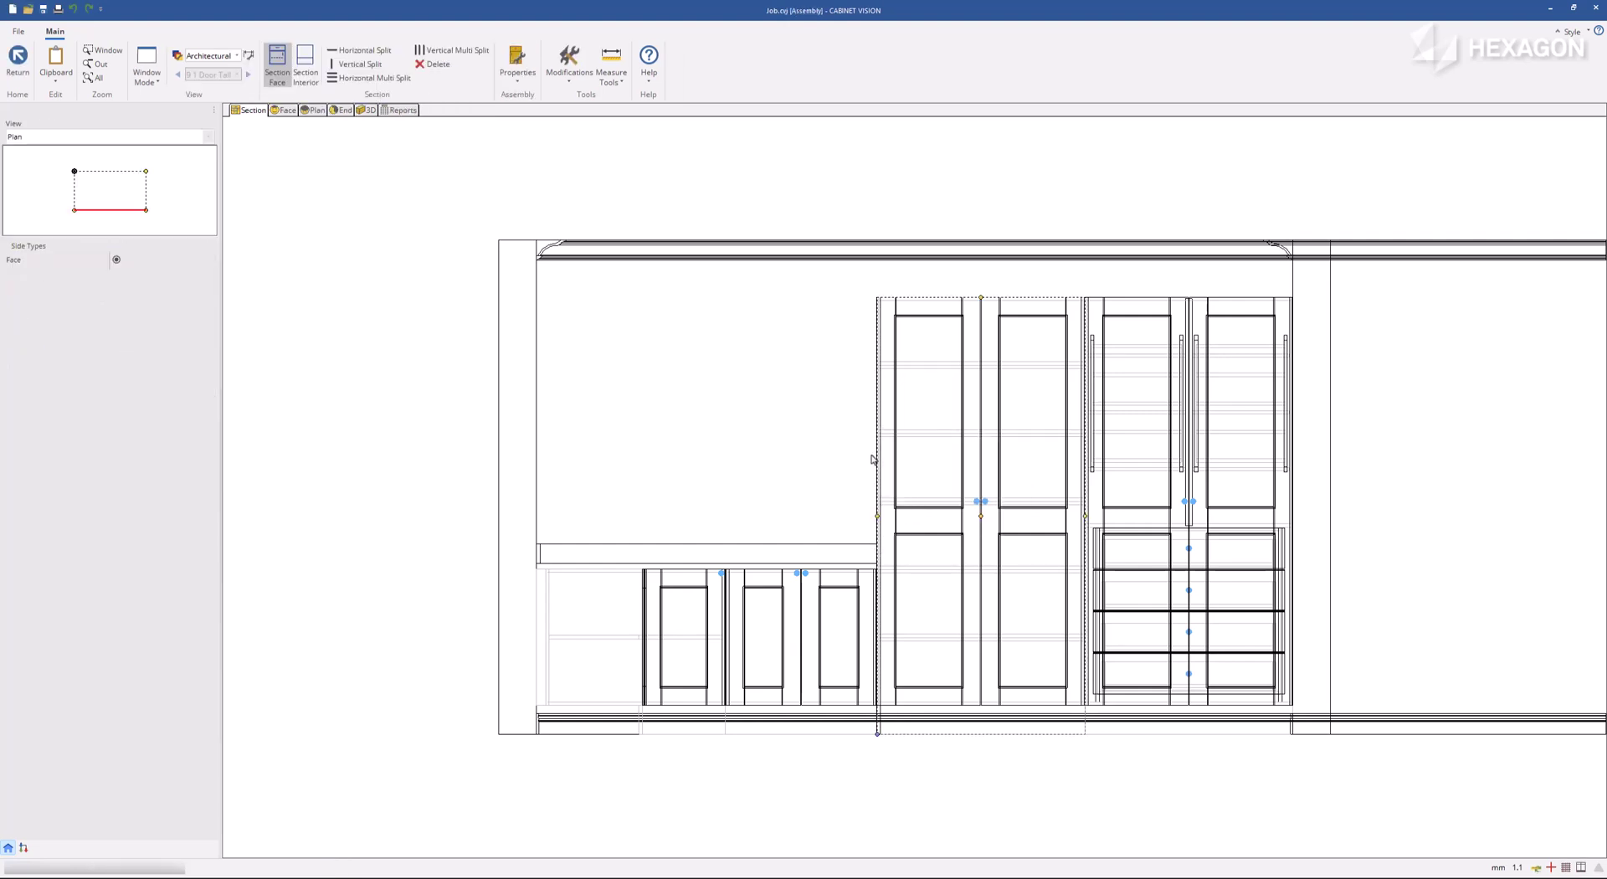
Step: Examine the tall cabinet's door construction in a rotated, exploded 3D view and return to the room elevation
click(366, 112)
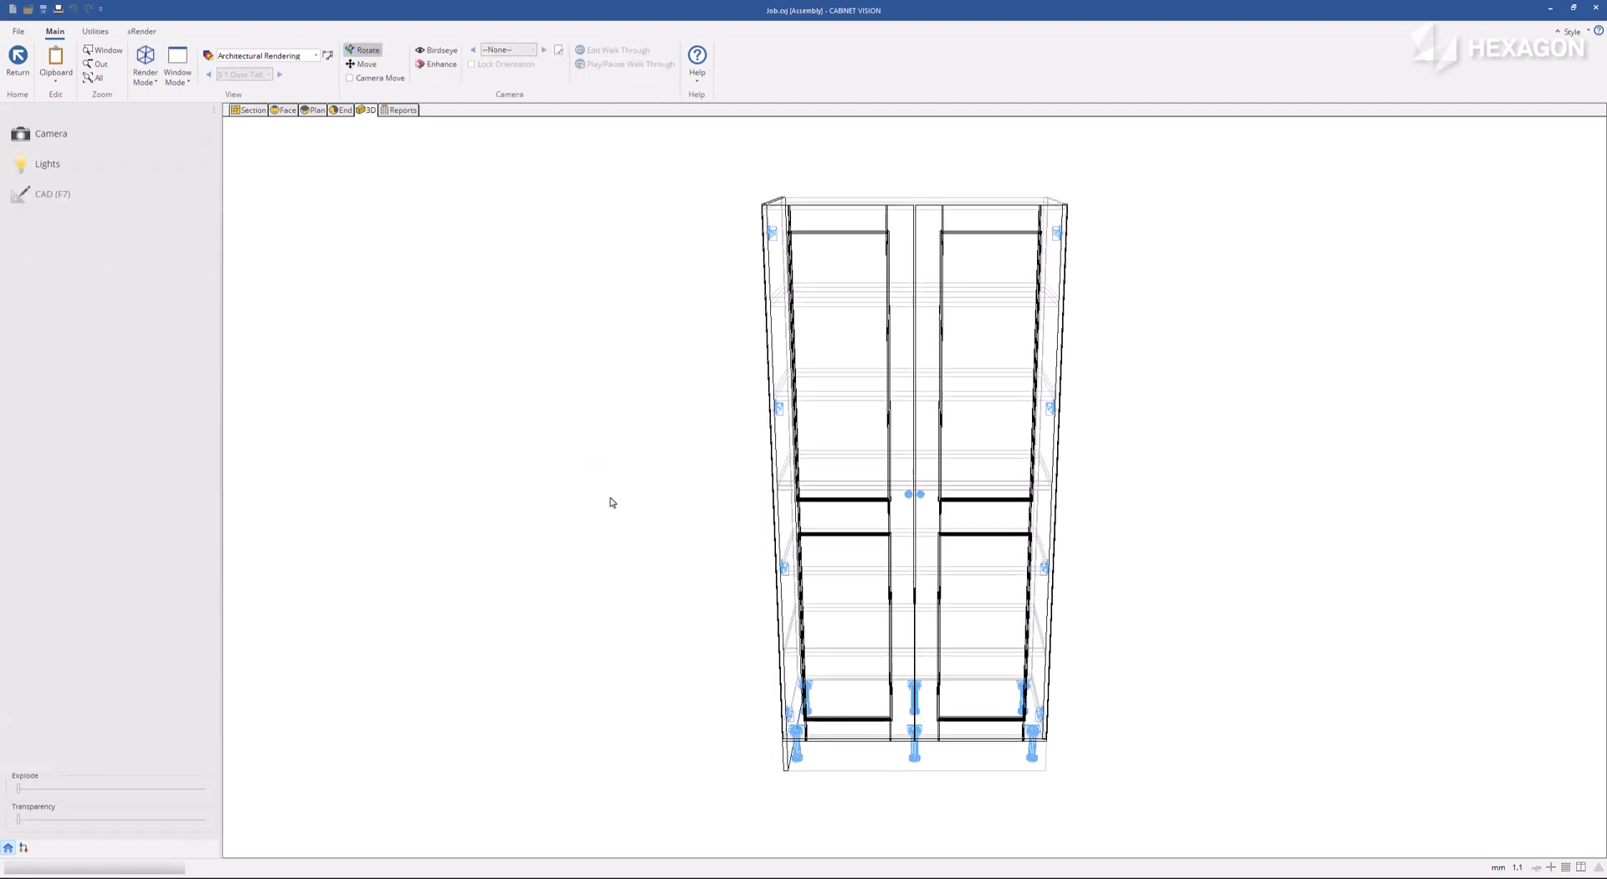
drag(610, 502, 731, 513)
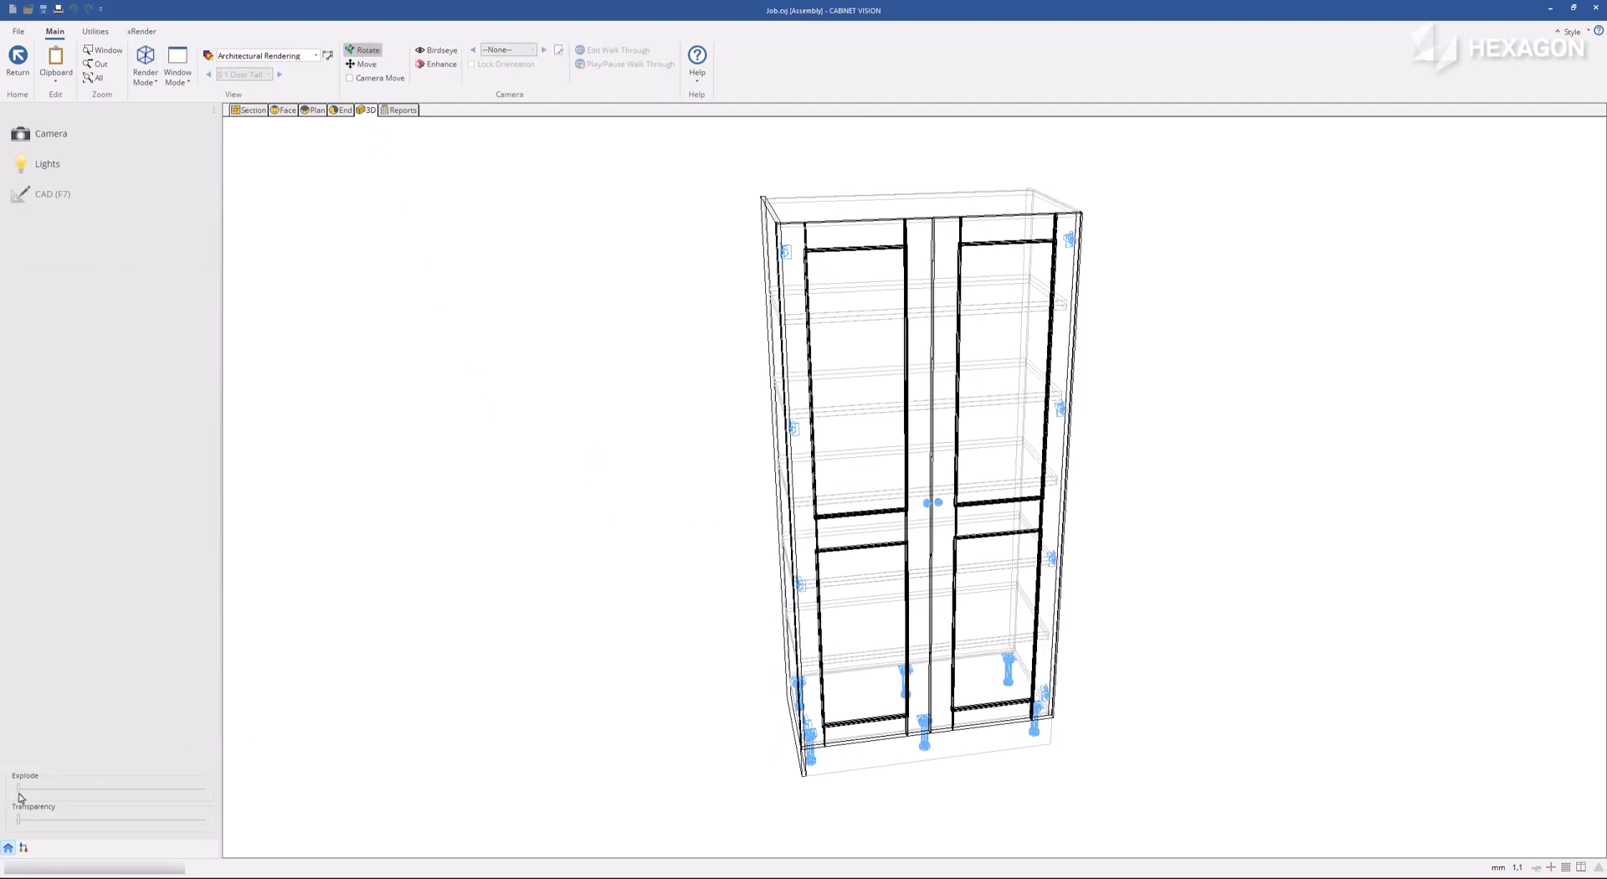
mouse_move(19, 793)
mouse_down()
mouse_move(35, 792)
mouse_move(16, 793)
mouse_up()
click(18, 60)
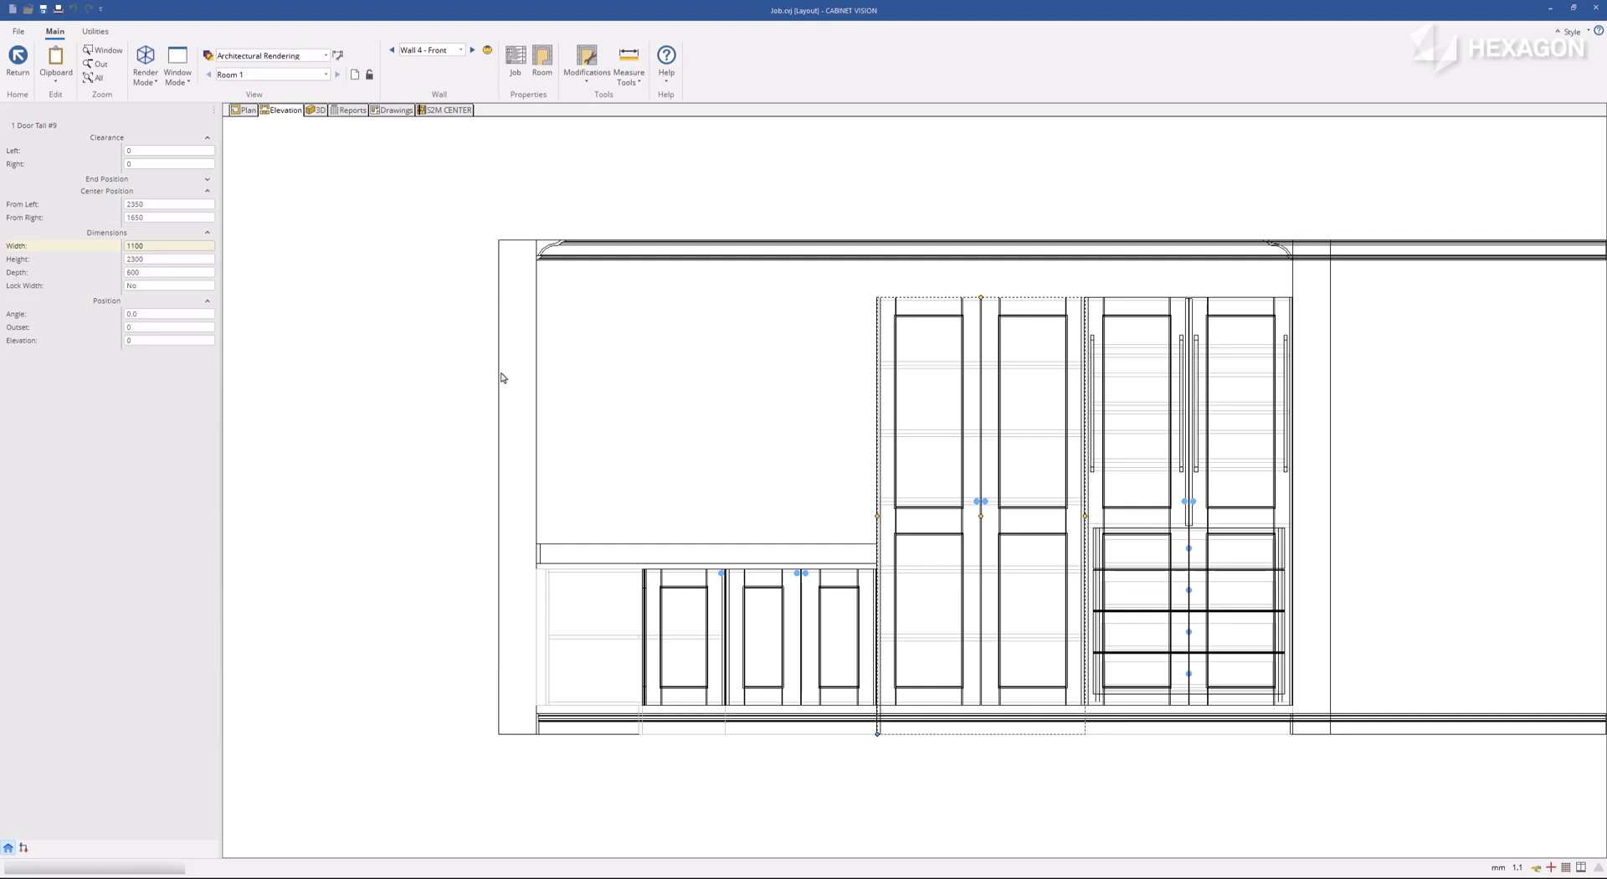
Step: Set the material for all cabinet doors to White Gloss 18mm in the job properties
double_click(502, 378)
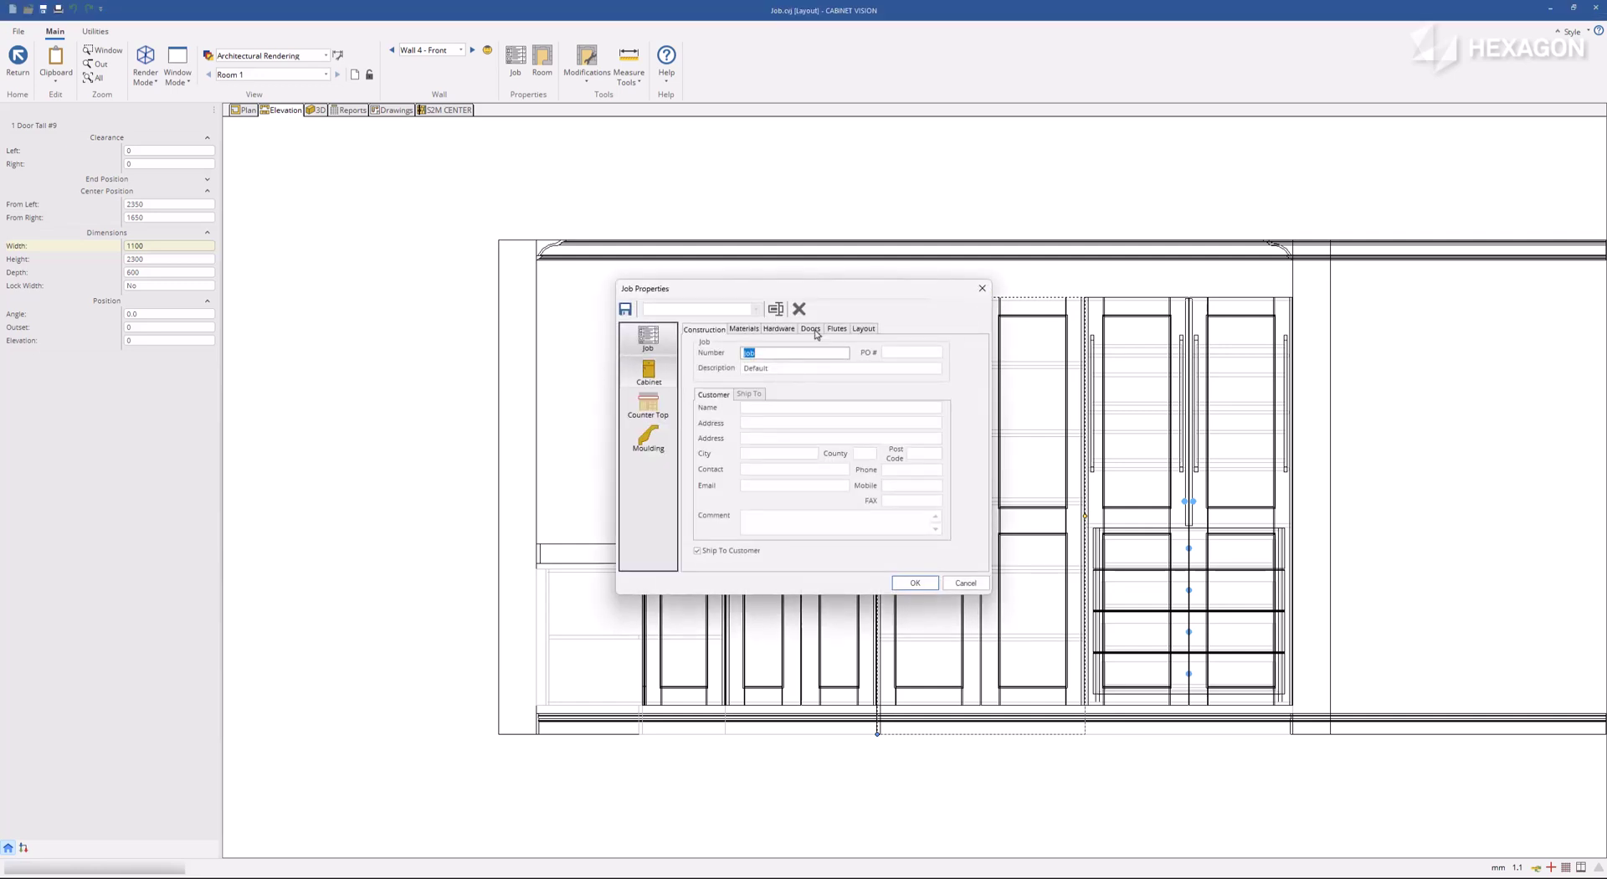
click(810, 329)
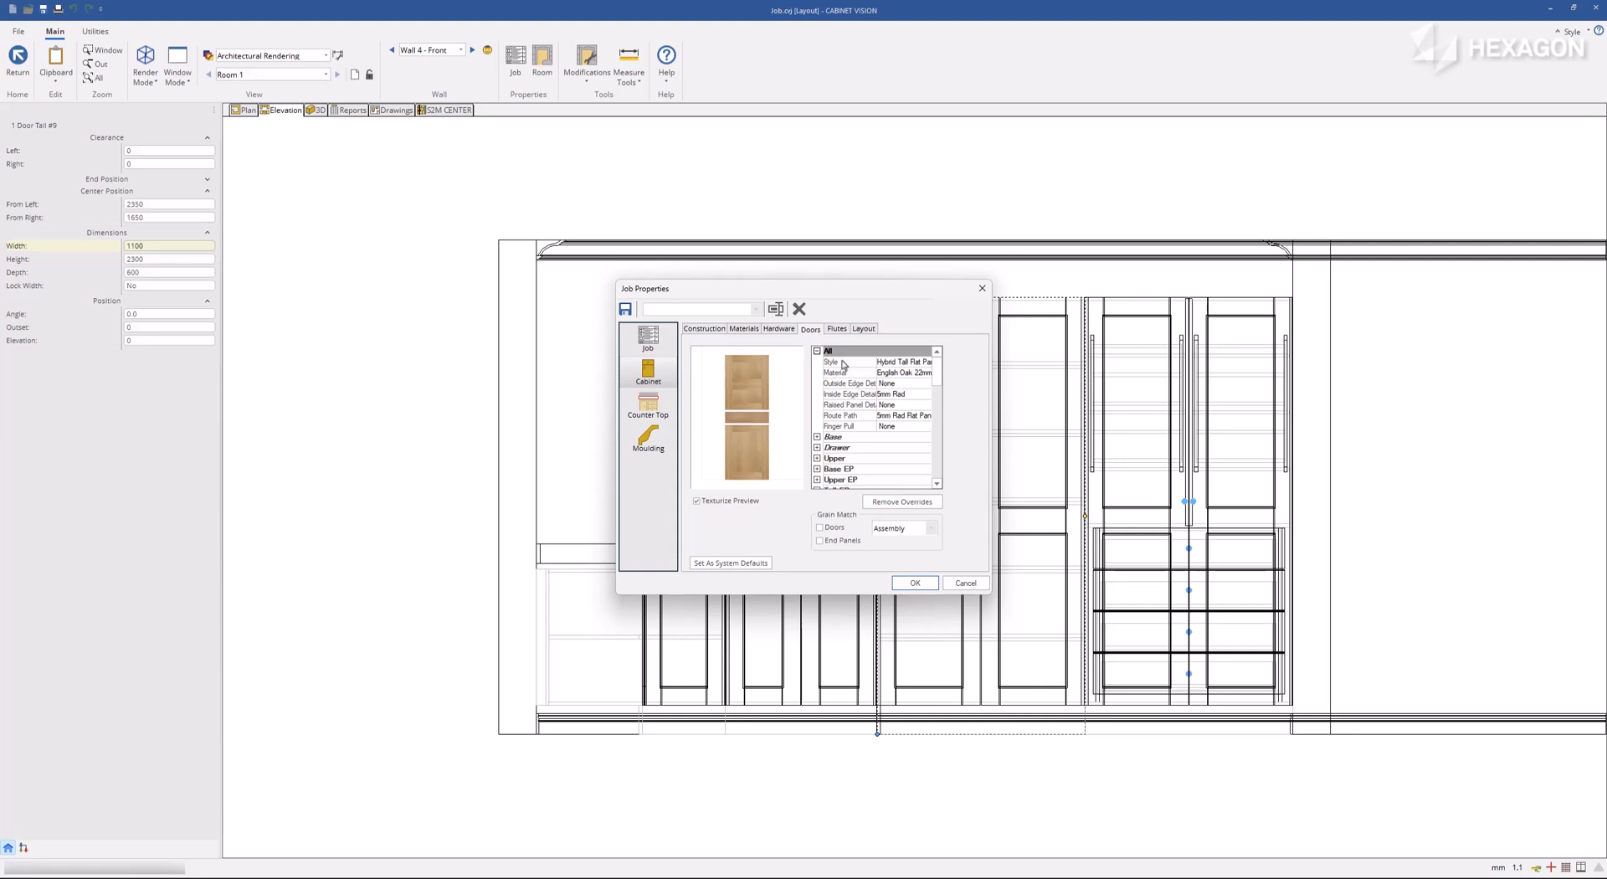
click(924, 373)
click(926, 376)
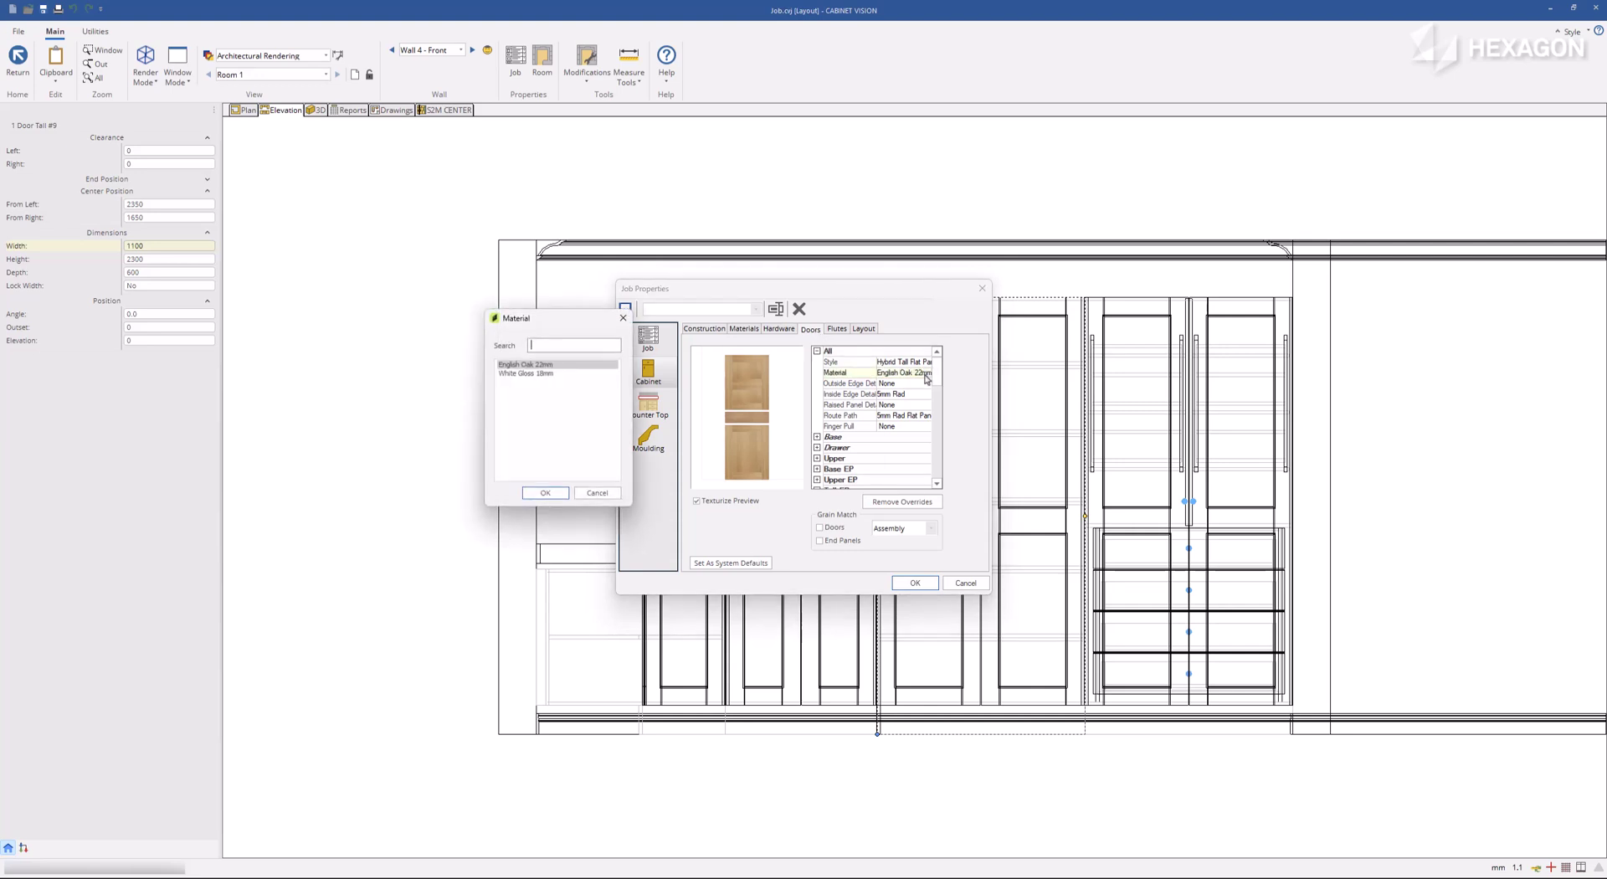
click(536, 373)
click(545, 492)
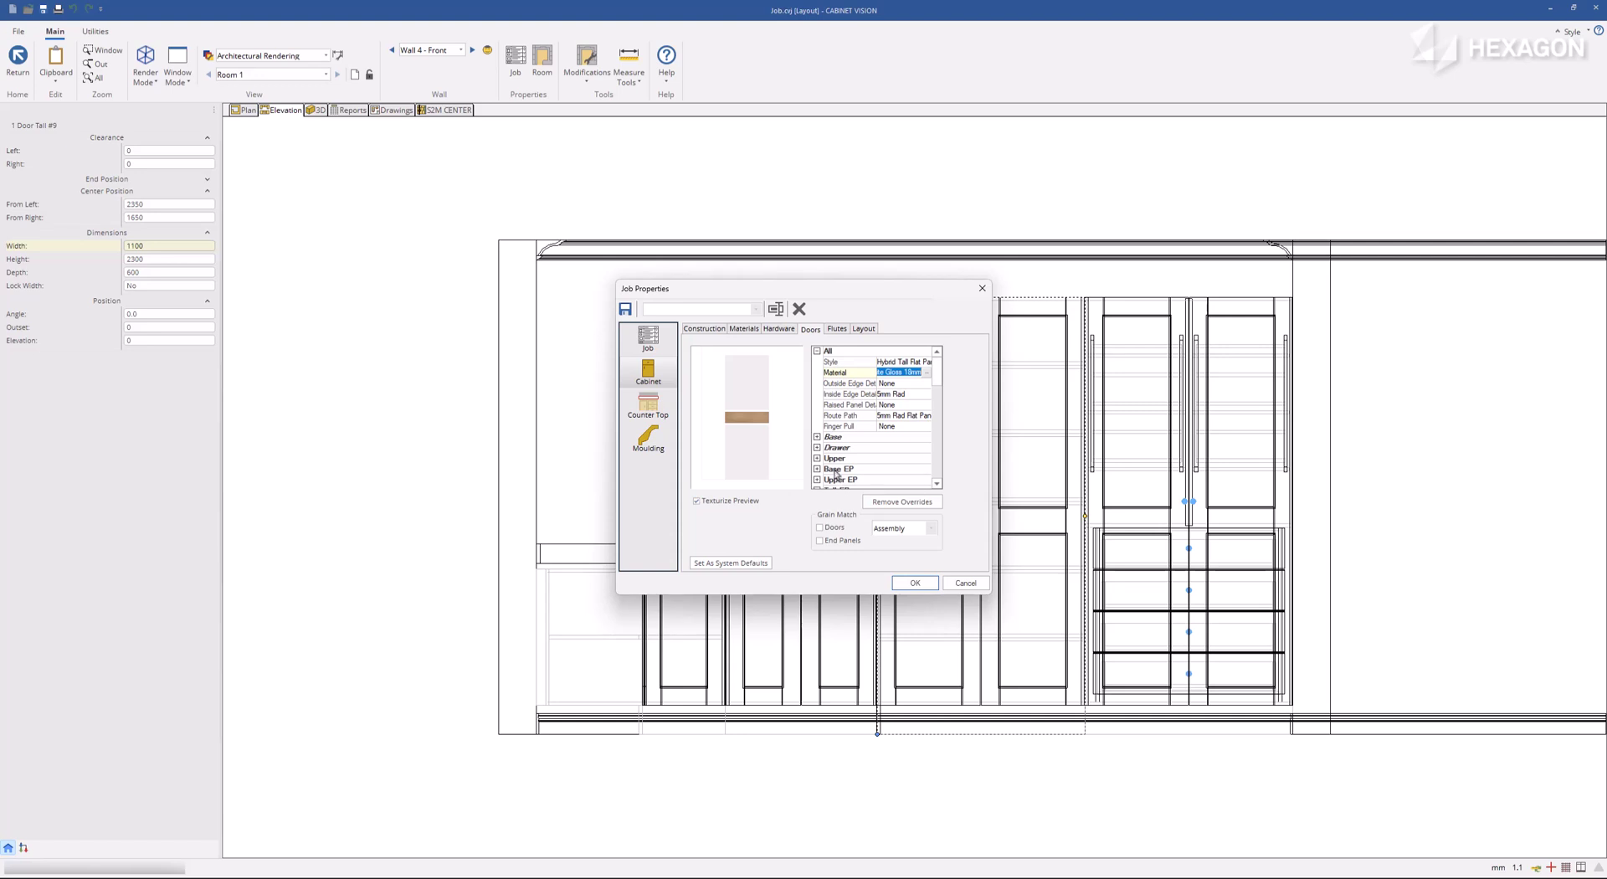
Step: Set the material for all drawer fronts to White Gloss 18mm and apply the job properties
click(818, 447)
click(904, 469)
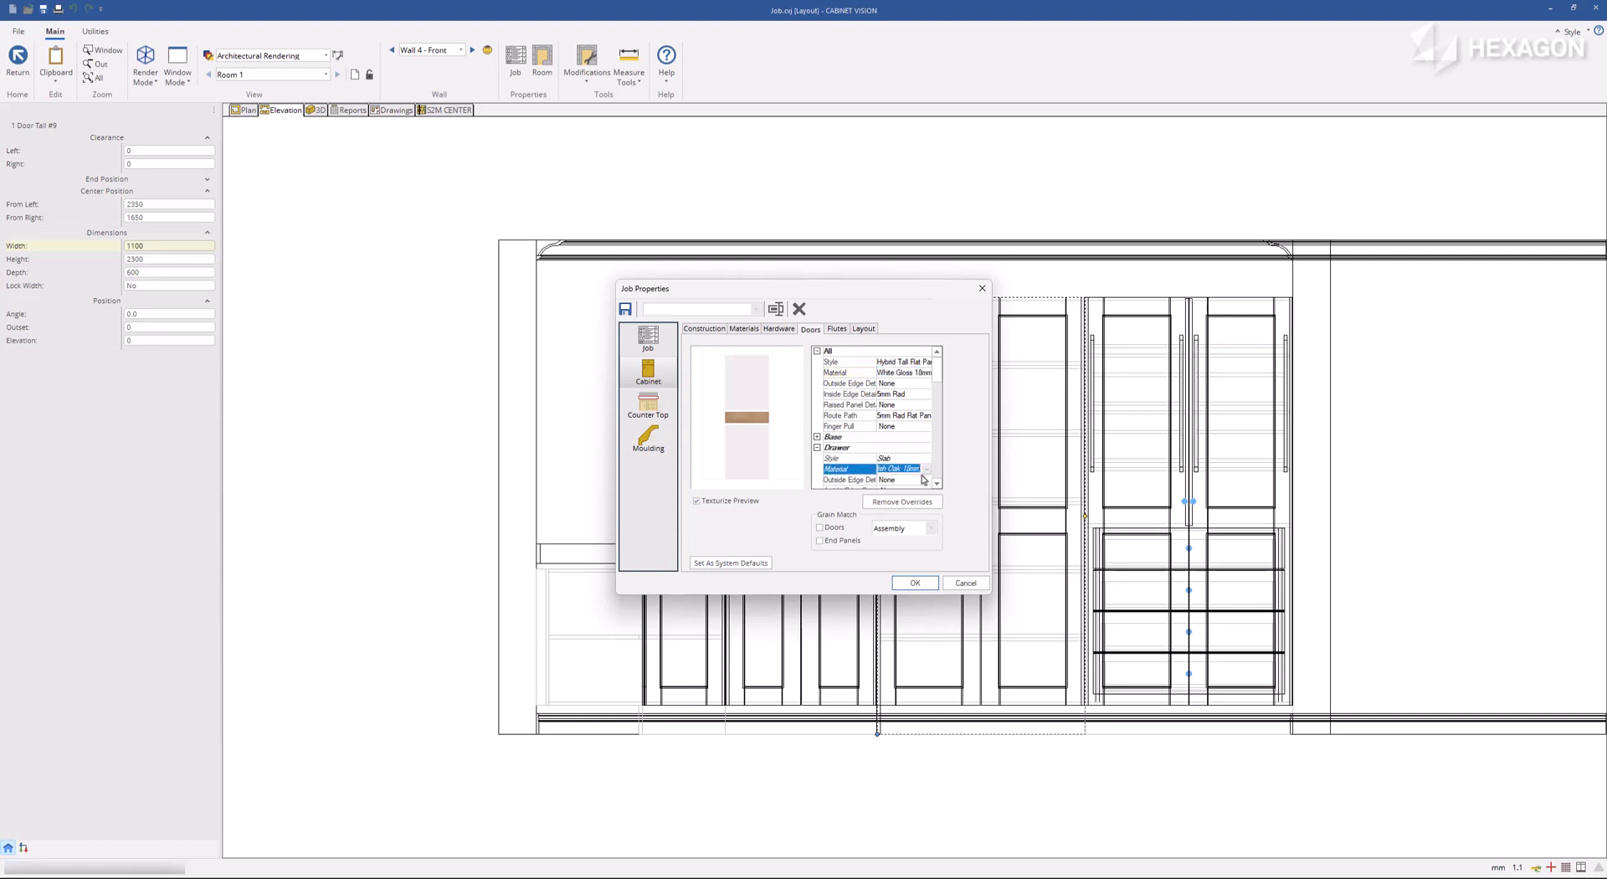
click(924, 470)
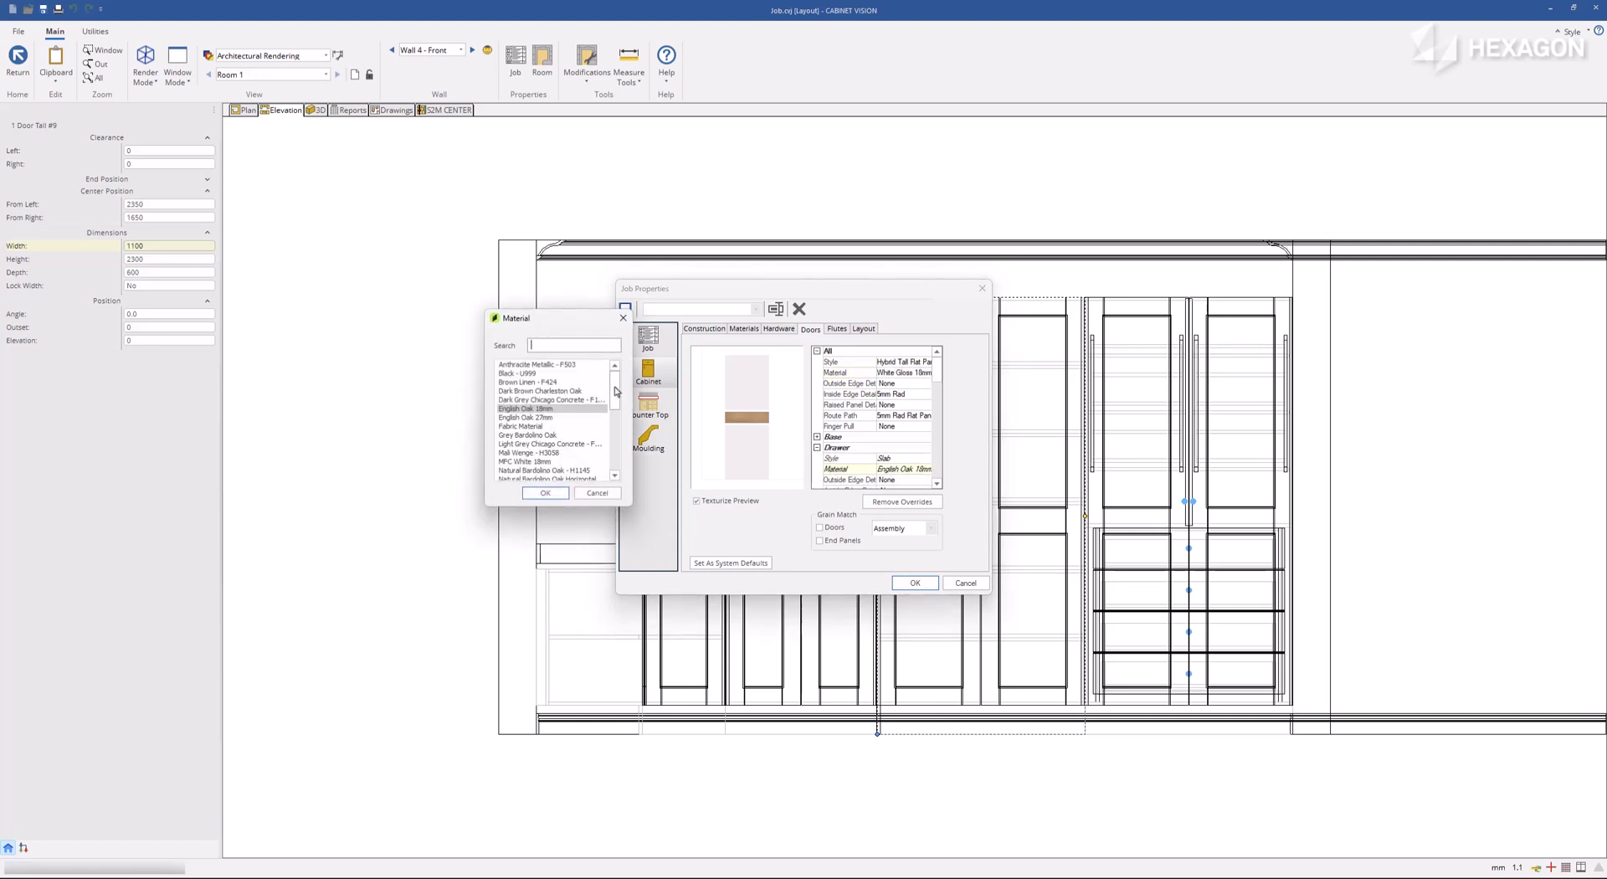
drag(615, 391, 615, 452)
click(526, 462)
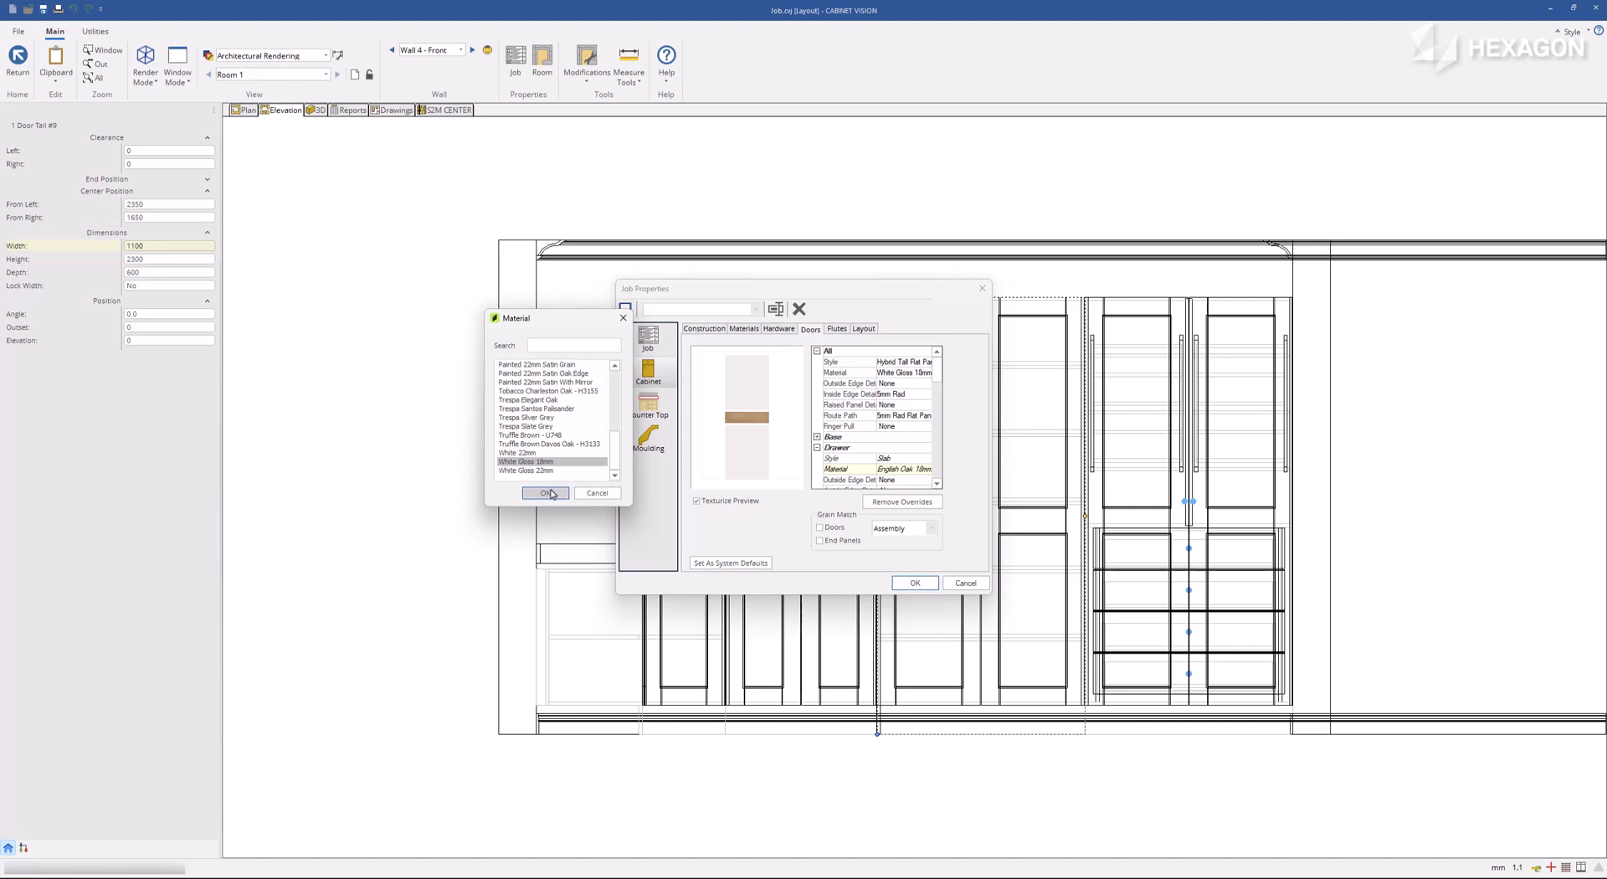
click(545, 493)
click(915, 582)
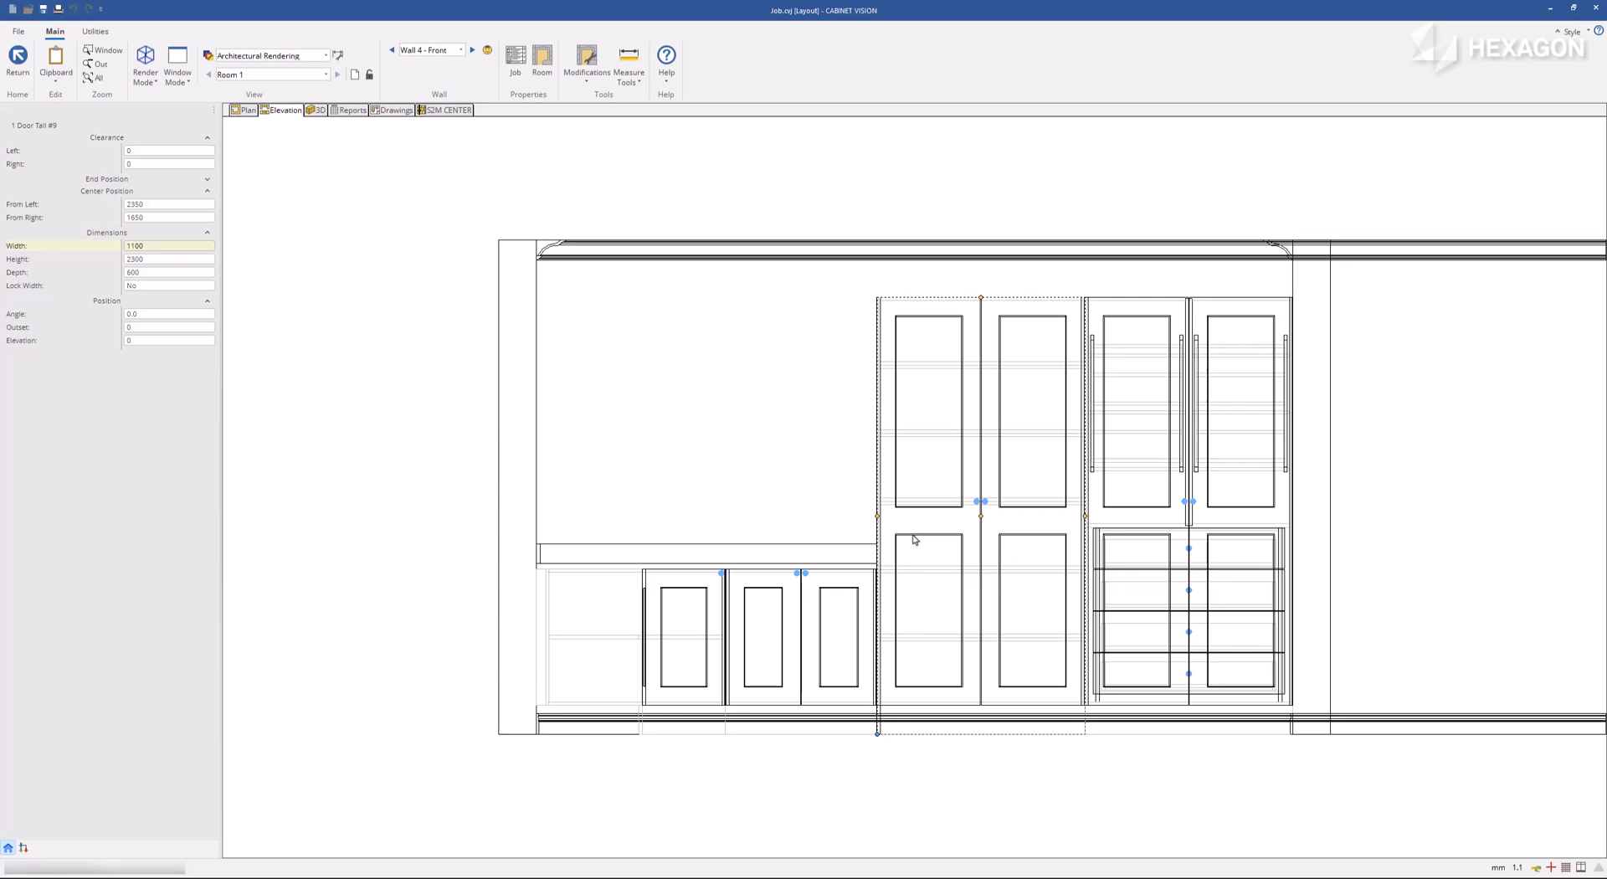
Step: Open the tall two-door cabinet and examine its doors up close in a rotated, rendered 3D view
right_drag(915, 540, 848, 522)
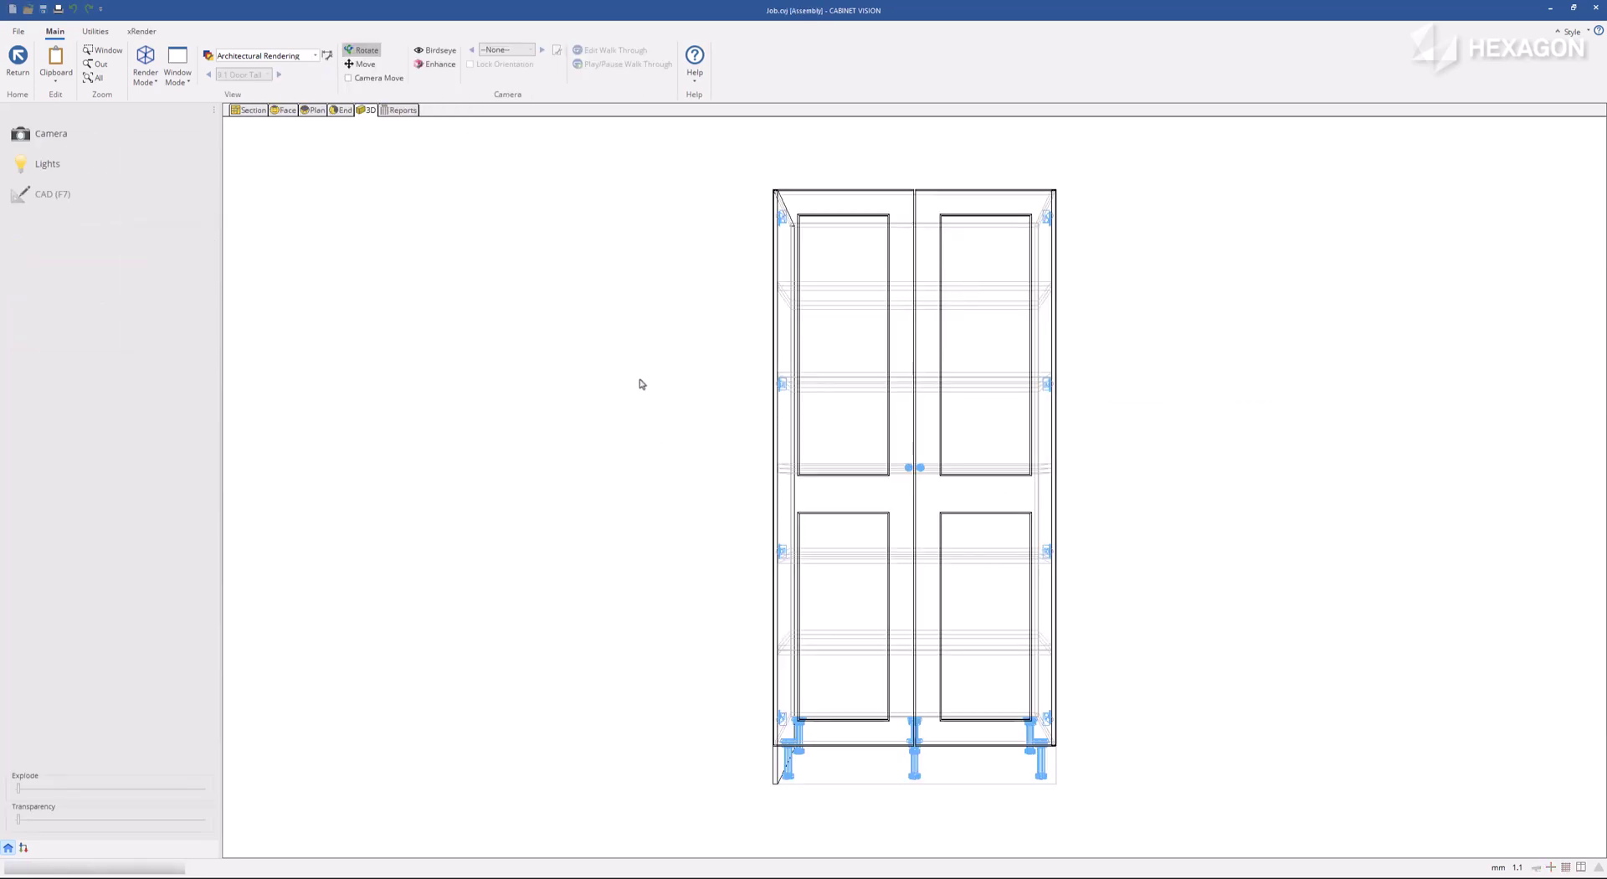
drag(641, 496, 916, 476)
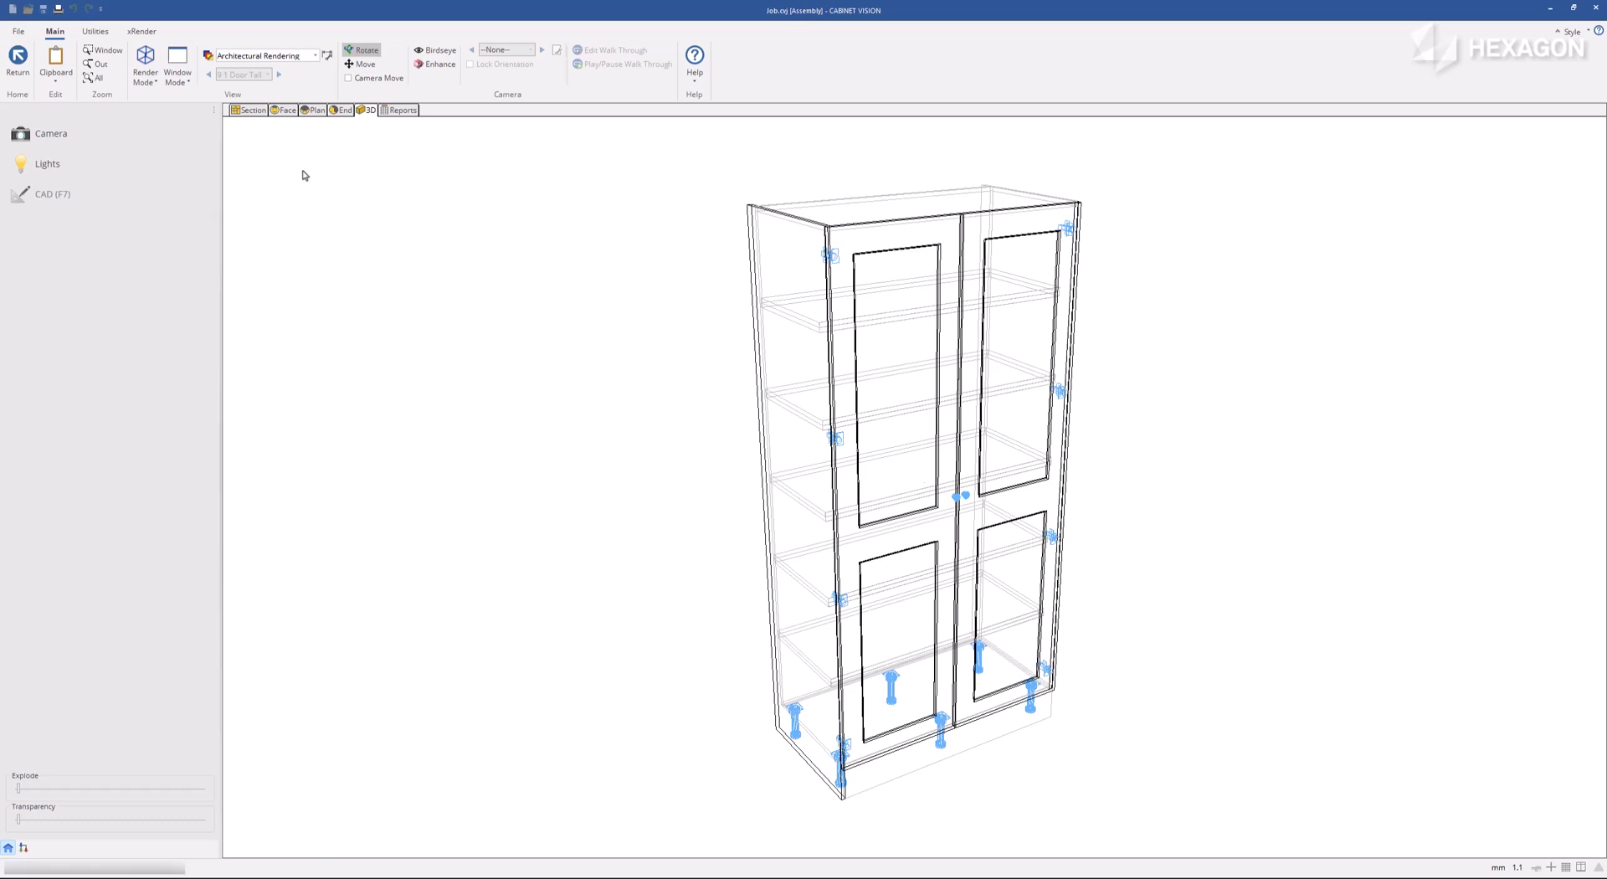
click(144, 62)
click(164, 157)
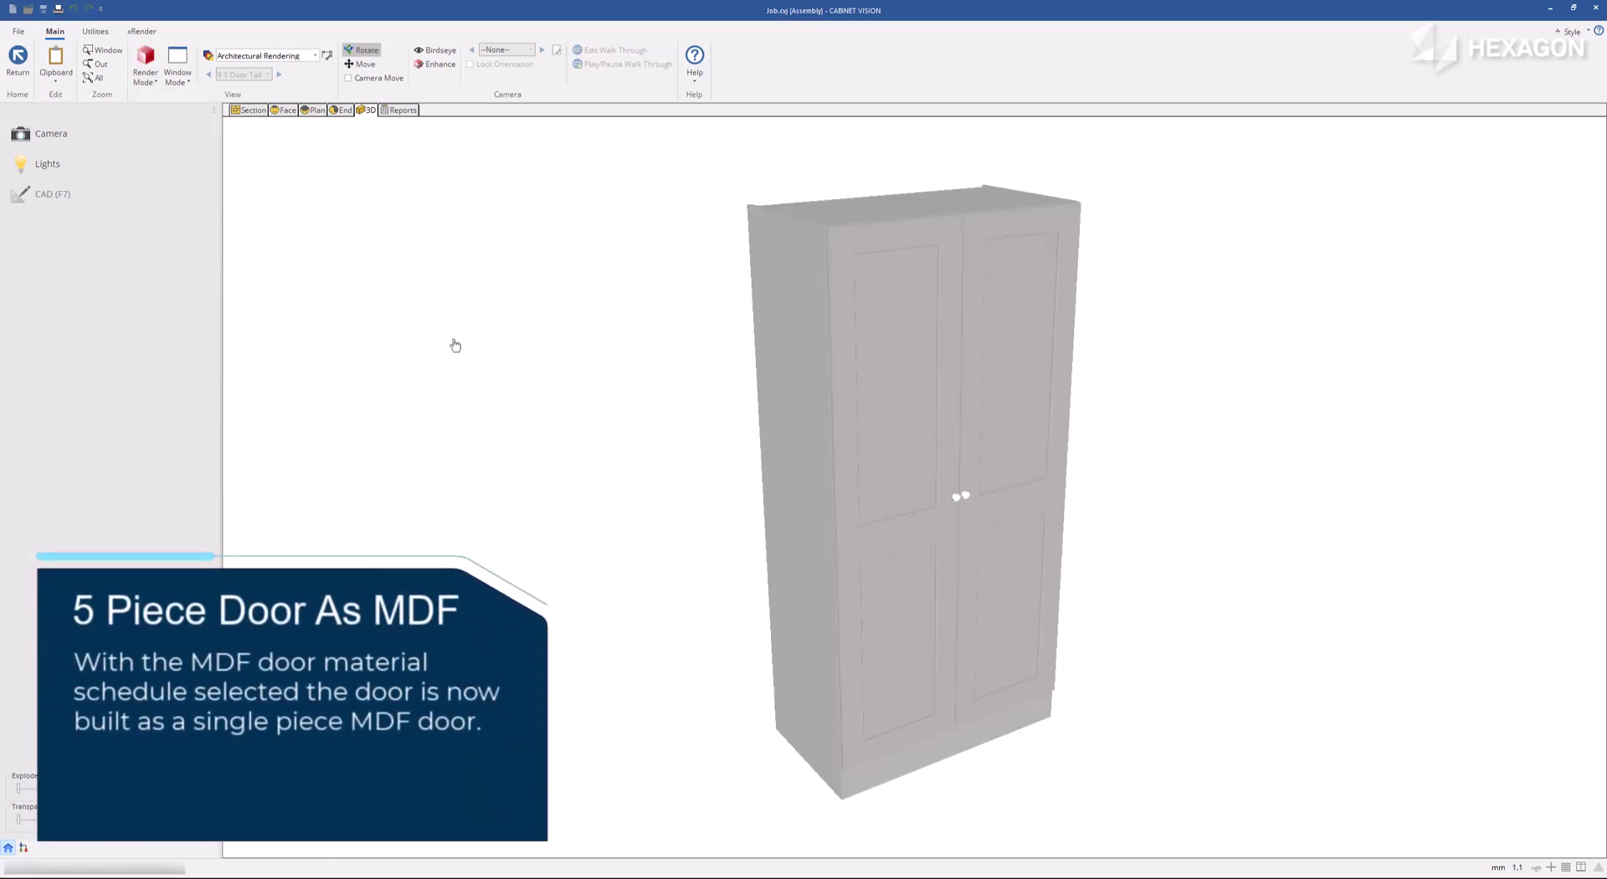
scroll(897, 479, up, 3)
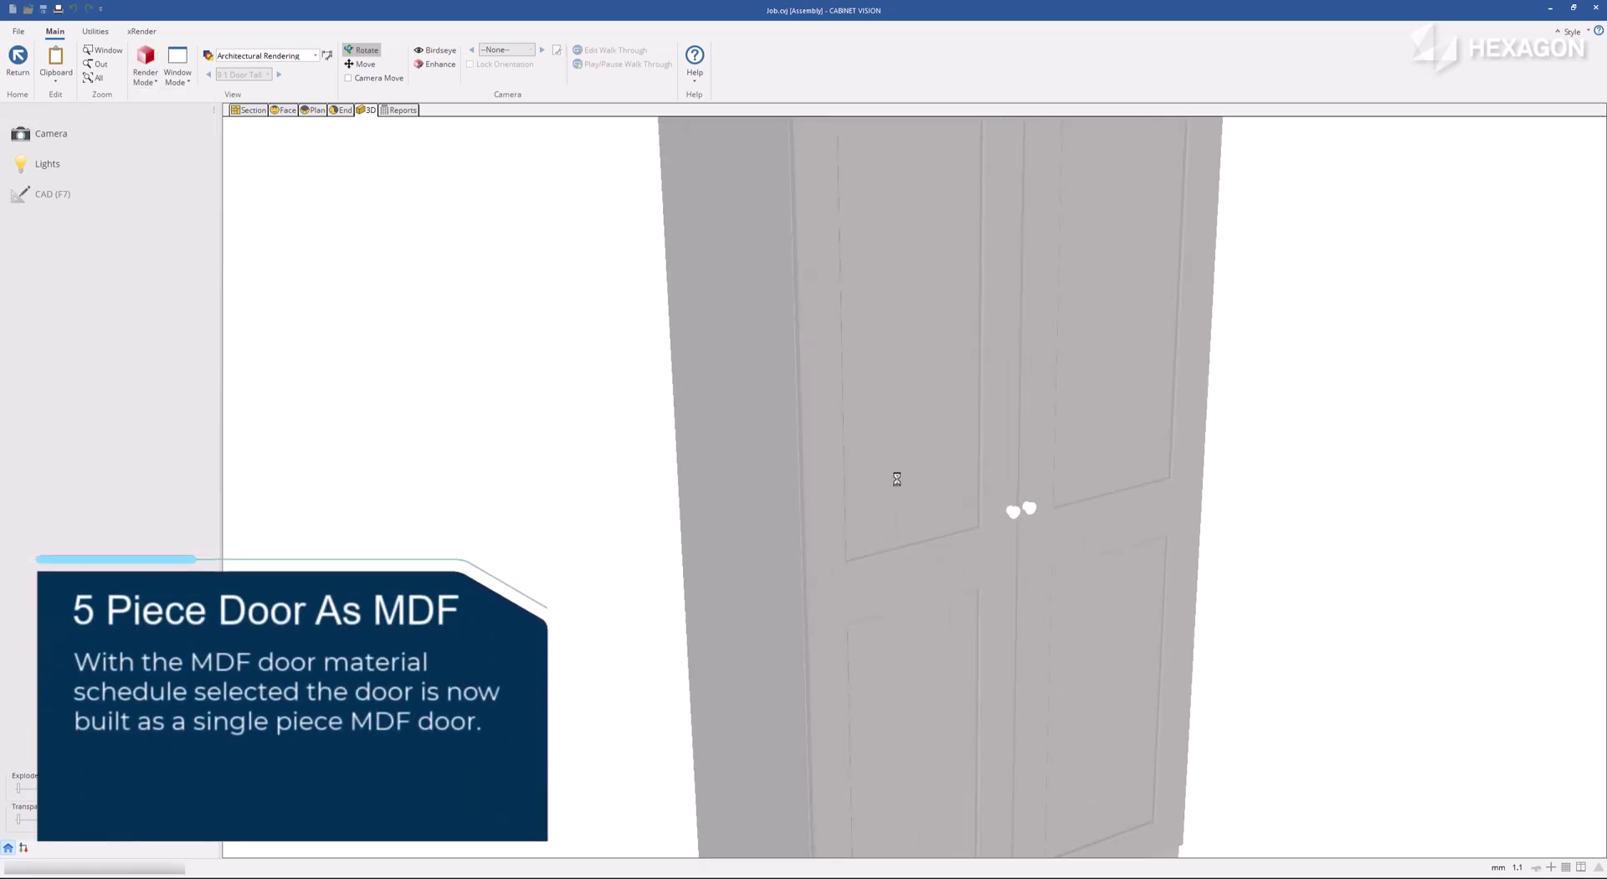
key(Escape)
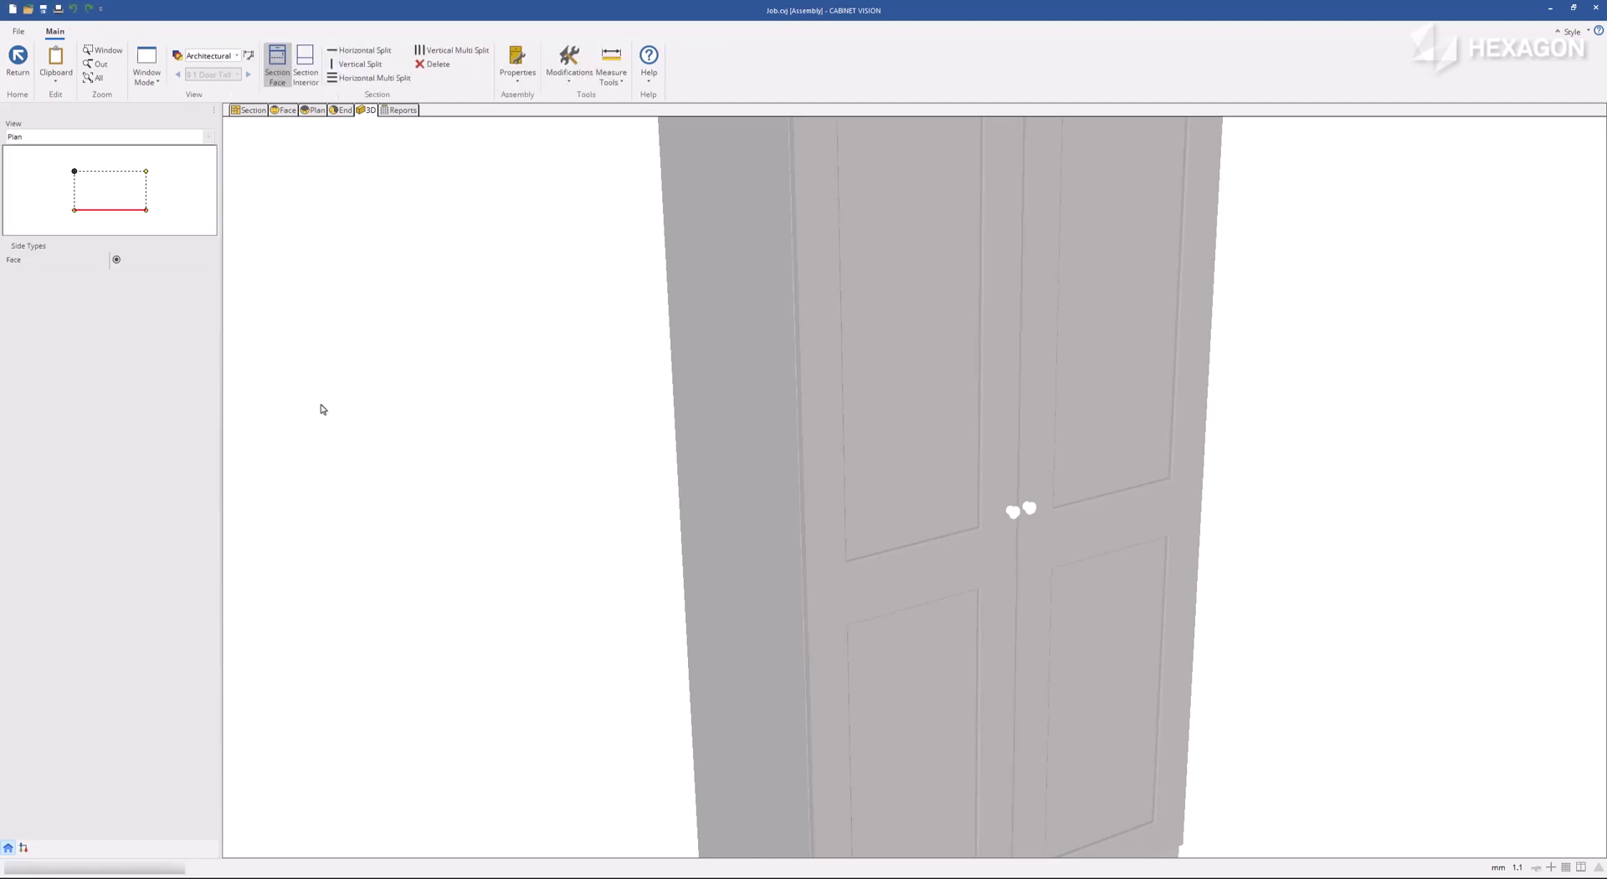
Step: Open the tall cabinet's left door in the Door Section Editor
click(851, 454)
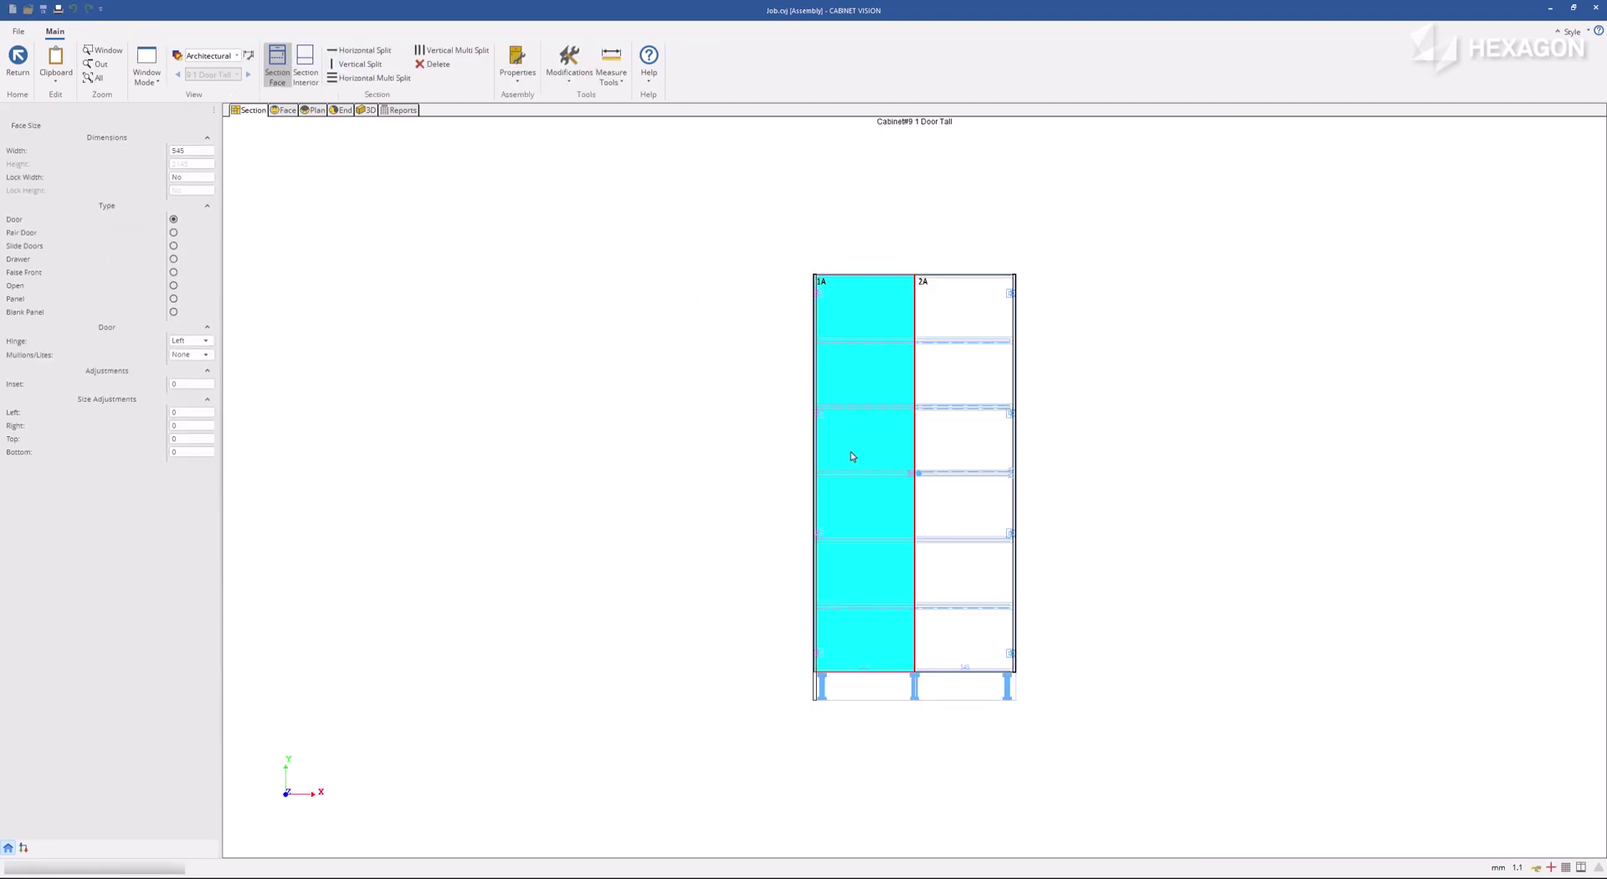
right_click(850, 450)
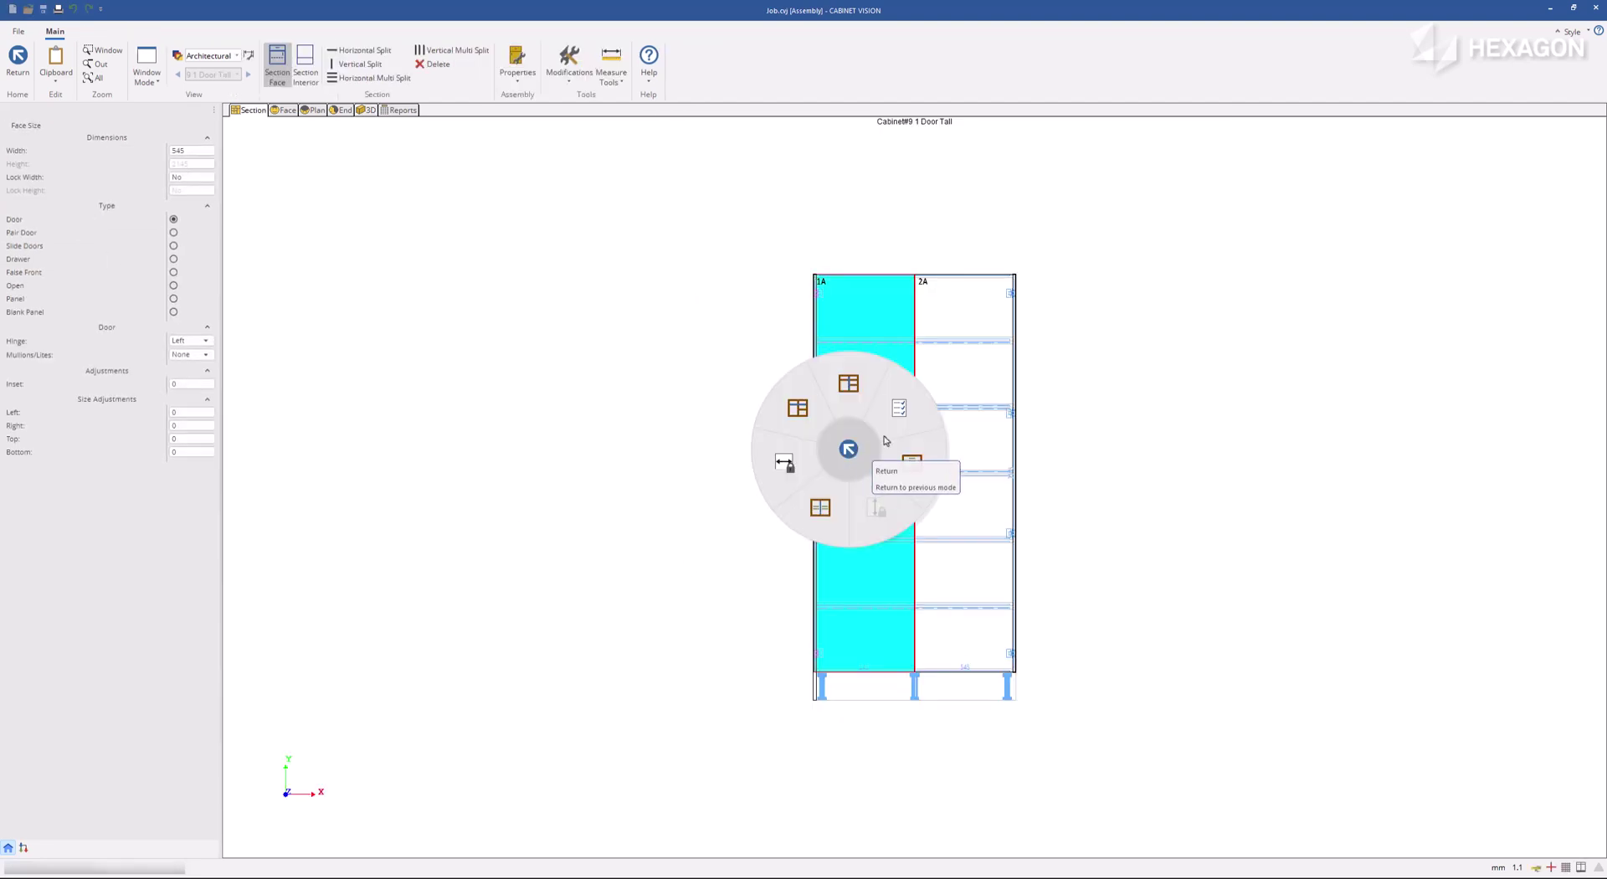
click(897, 425)
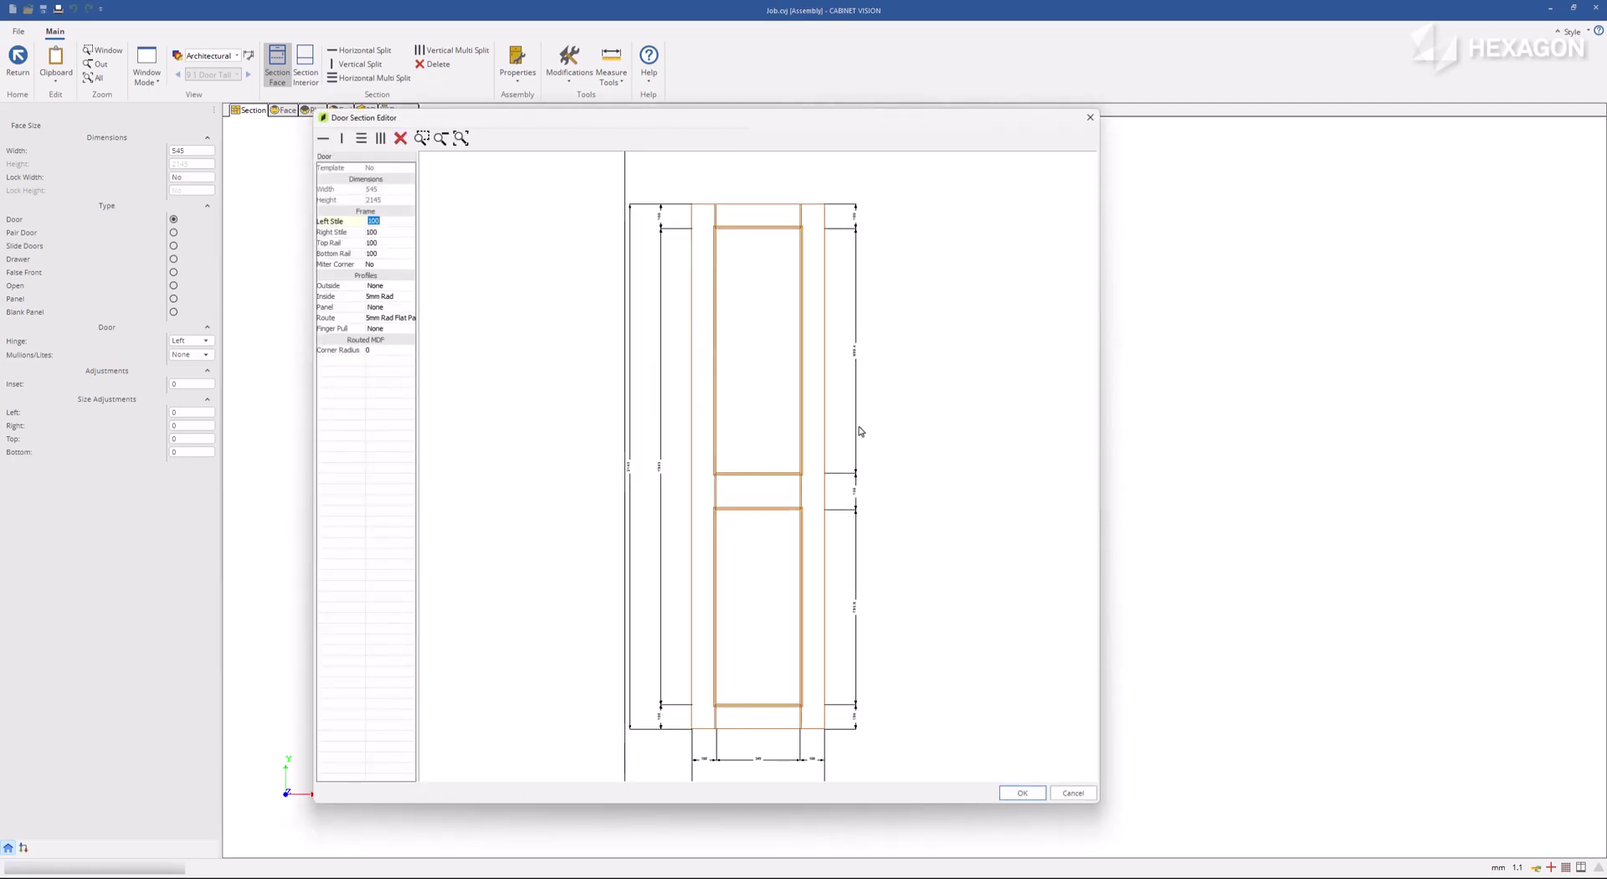
Step: Split the door's upper panel with a horizontal rail and set the height of the new topmost panel to 200 mm
click(753, 382)
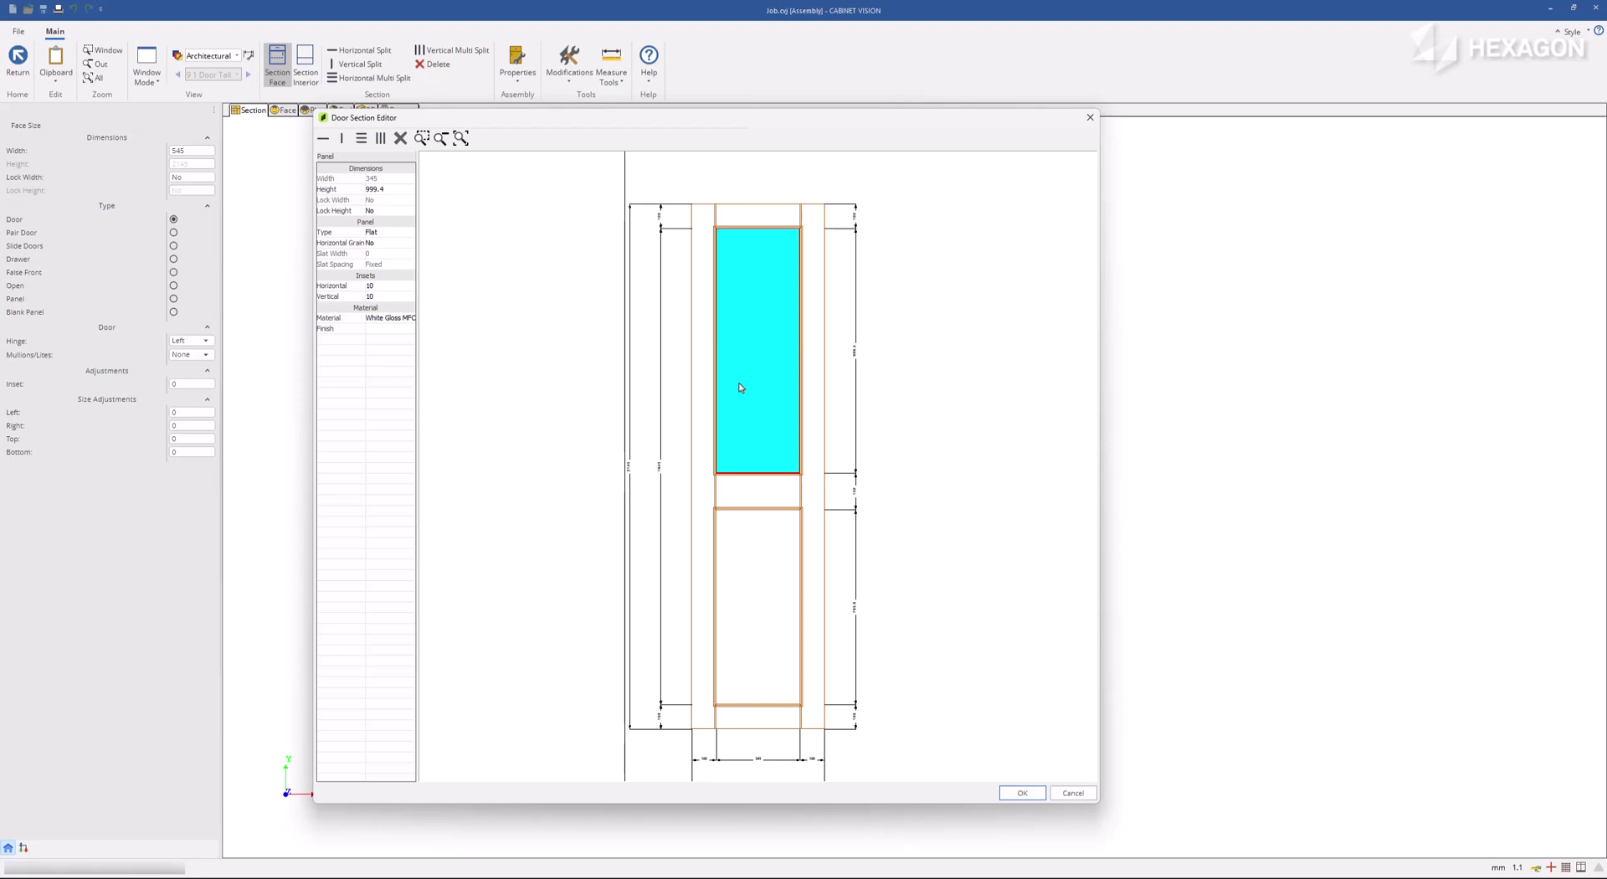
click(323, 136)
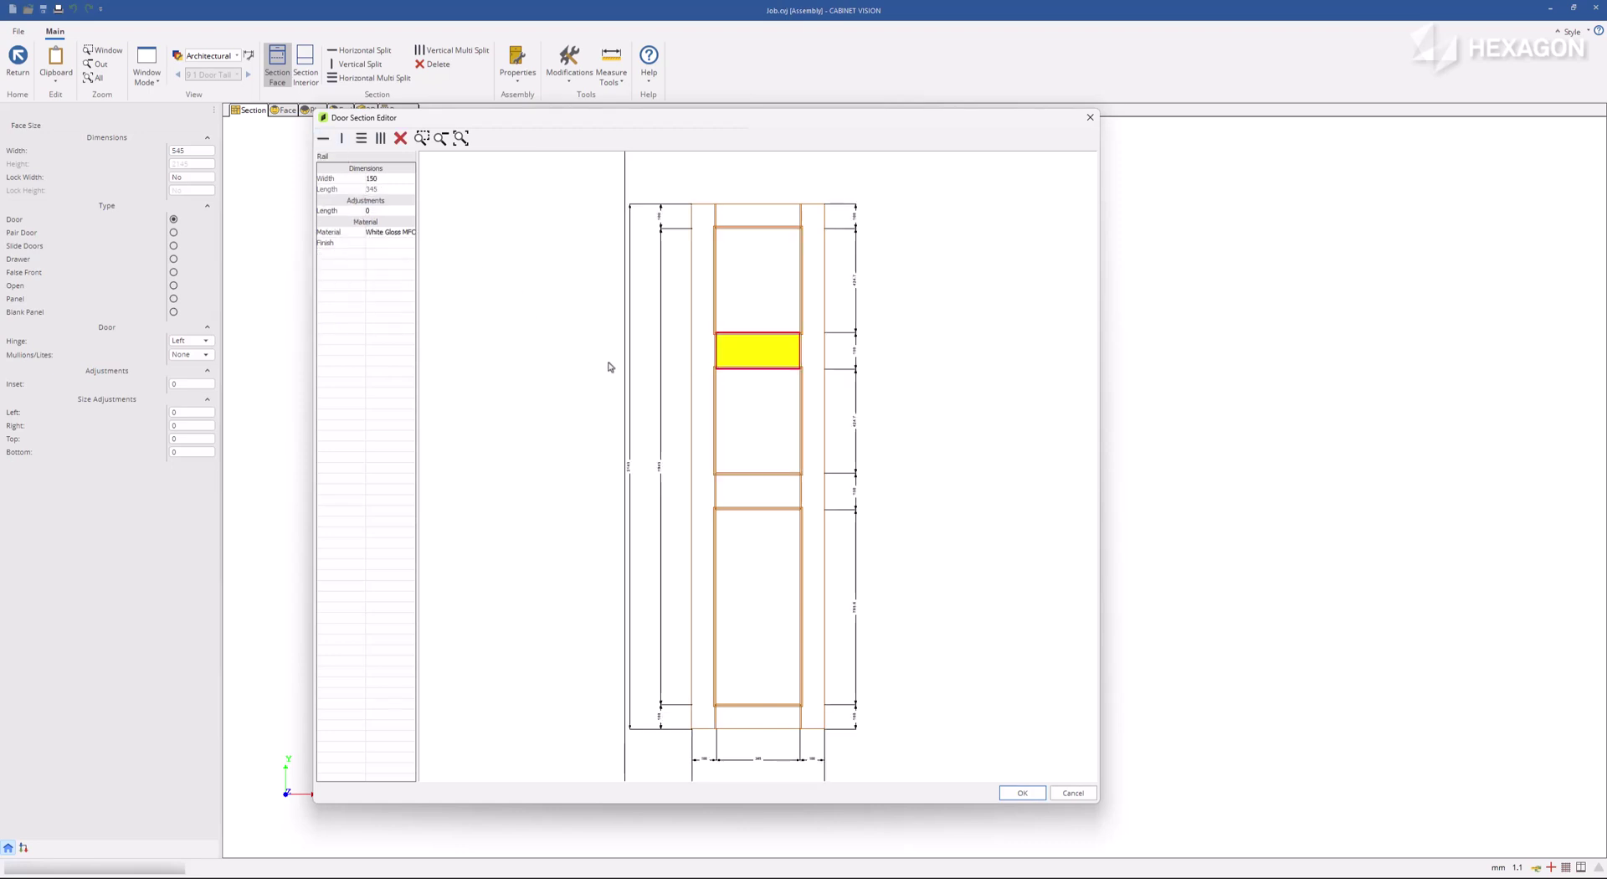
click(741, 300)
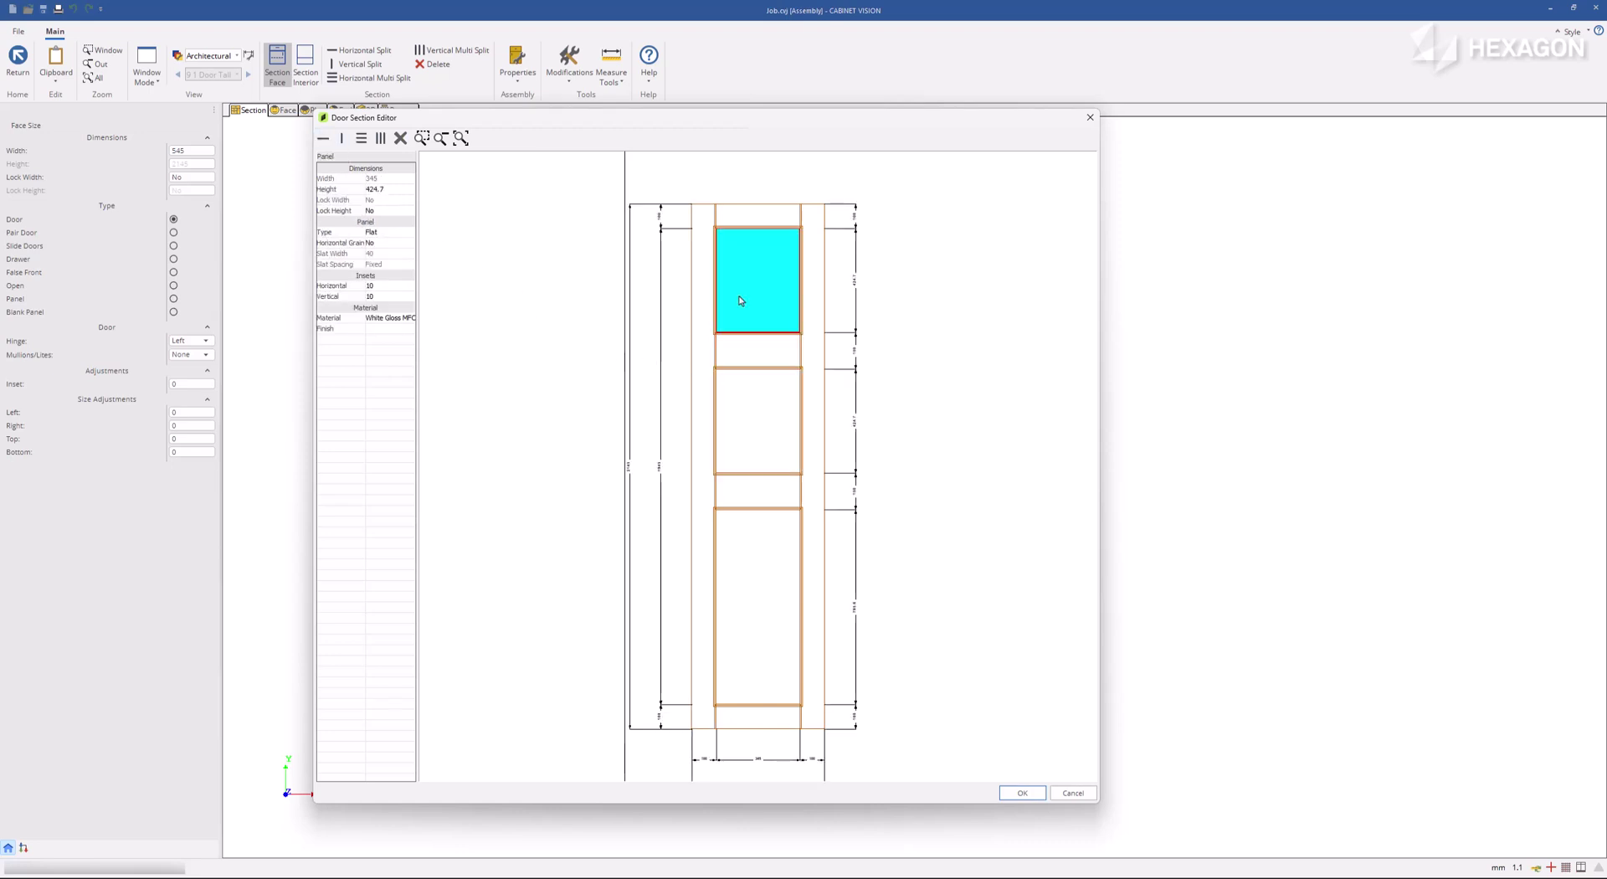
click(394, 234)
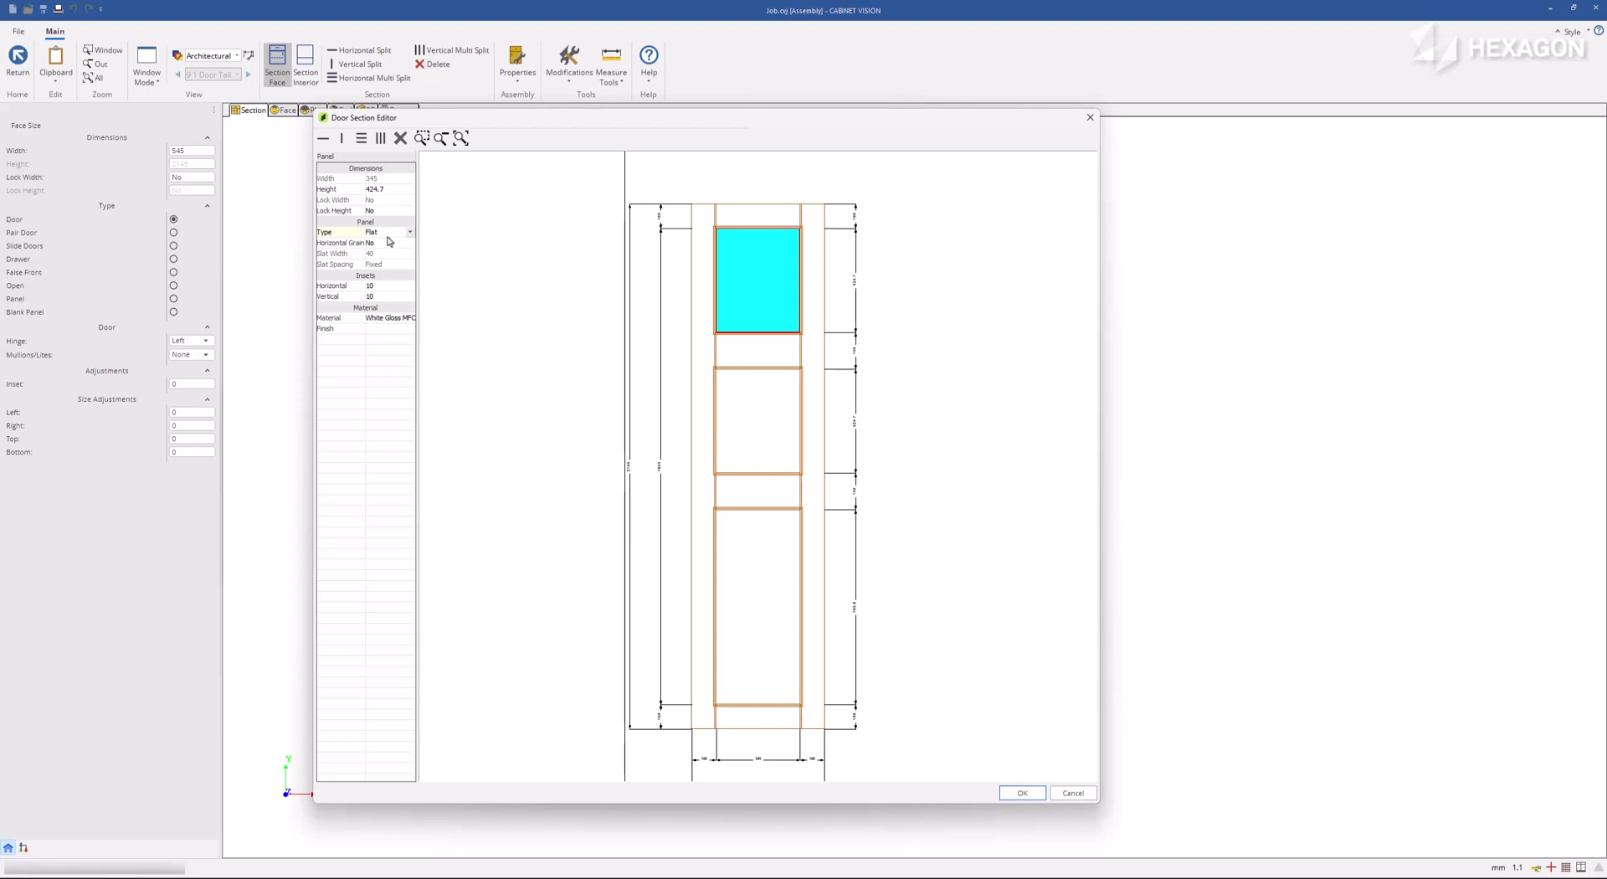
click(376, 189)
text(200)
key(Return)
Step: Change the door's middle panel type to Glass and divide it with a vertical stile
click(760, 388)
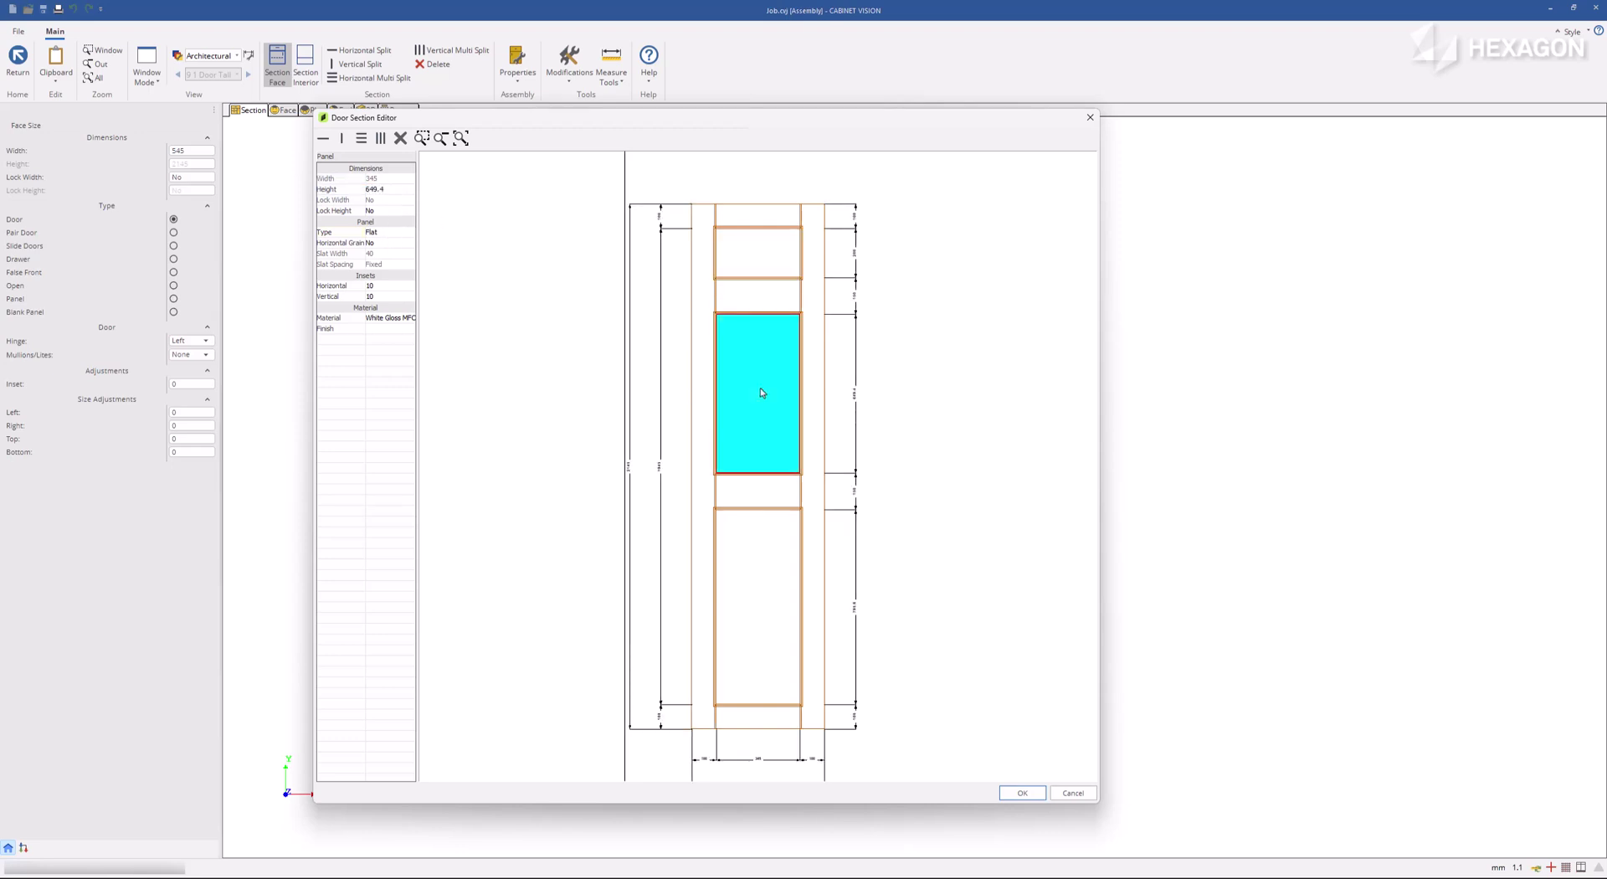
click(404, 234)
click(389, 234)
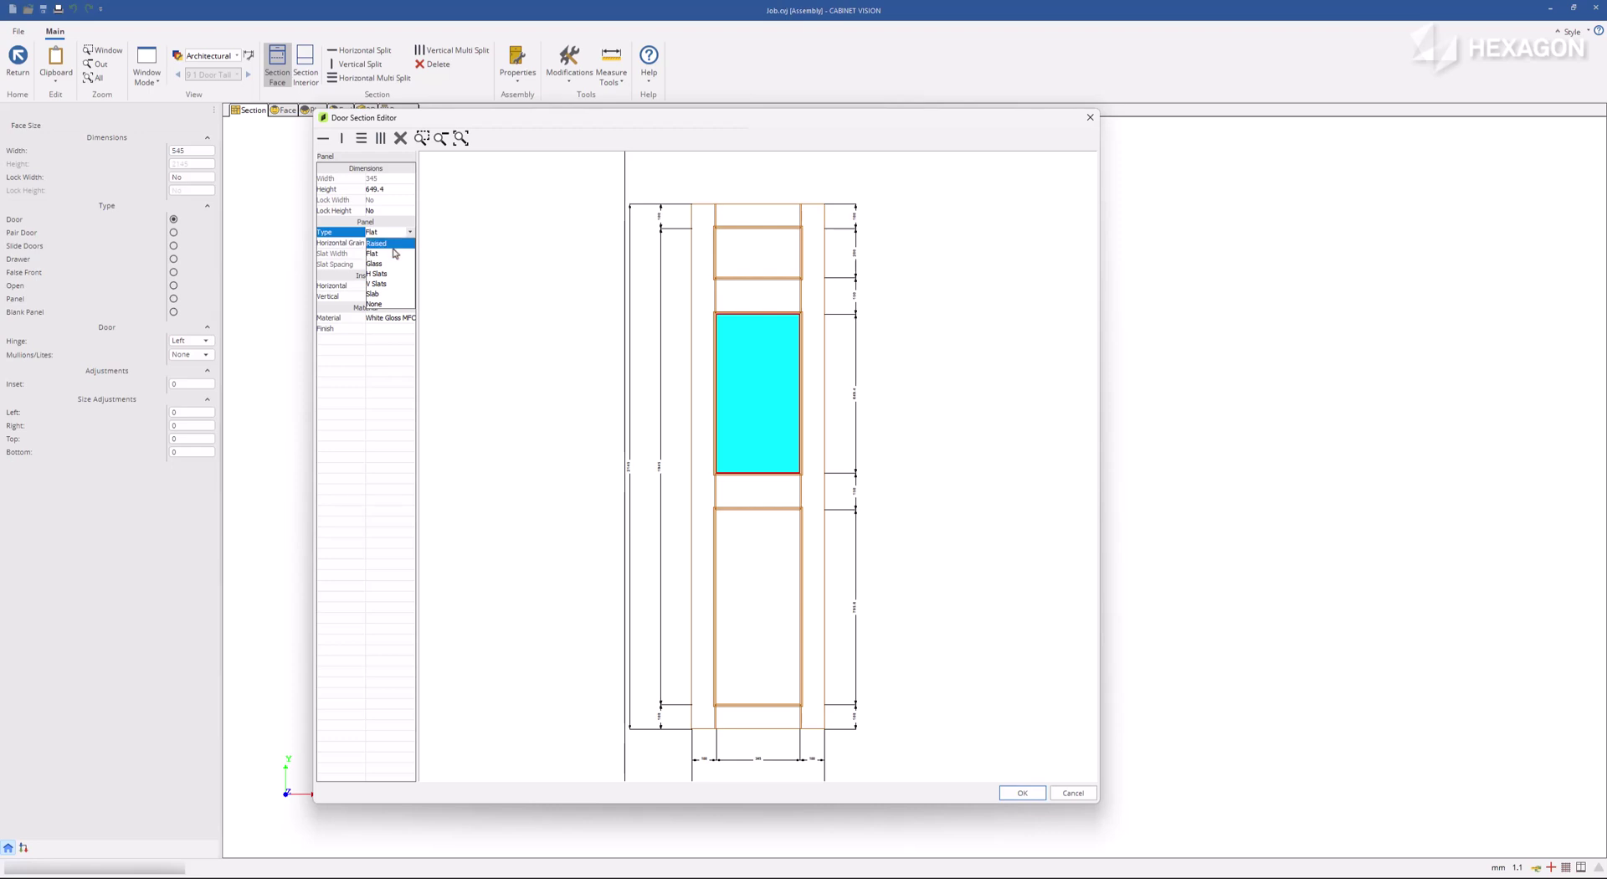
click(393, 265)
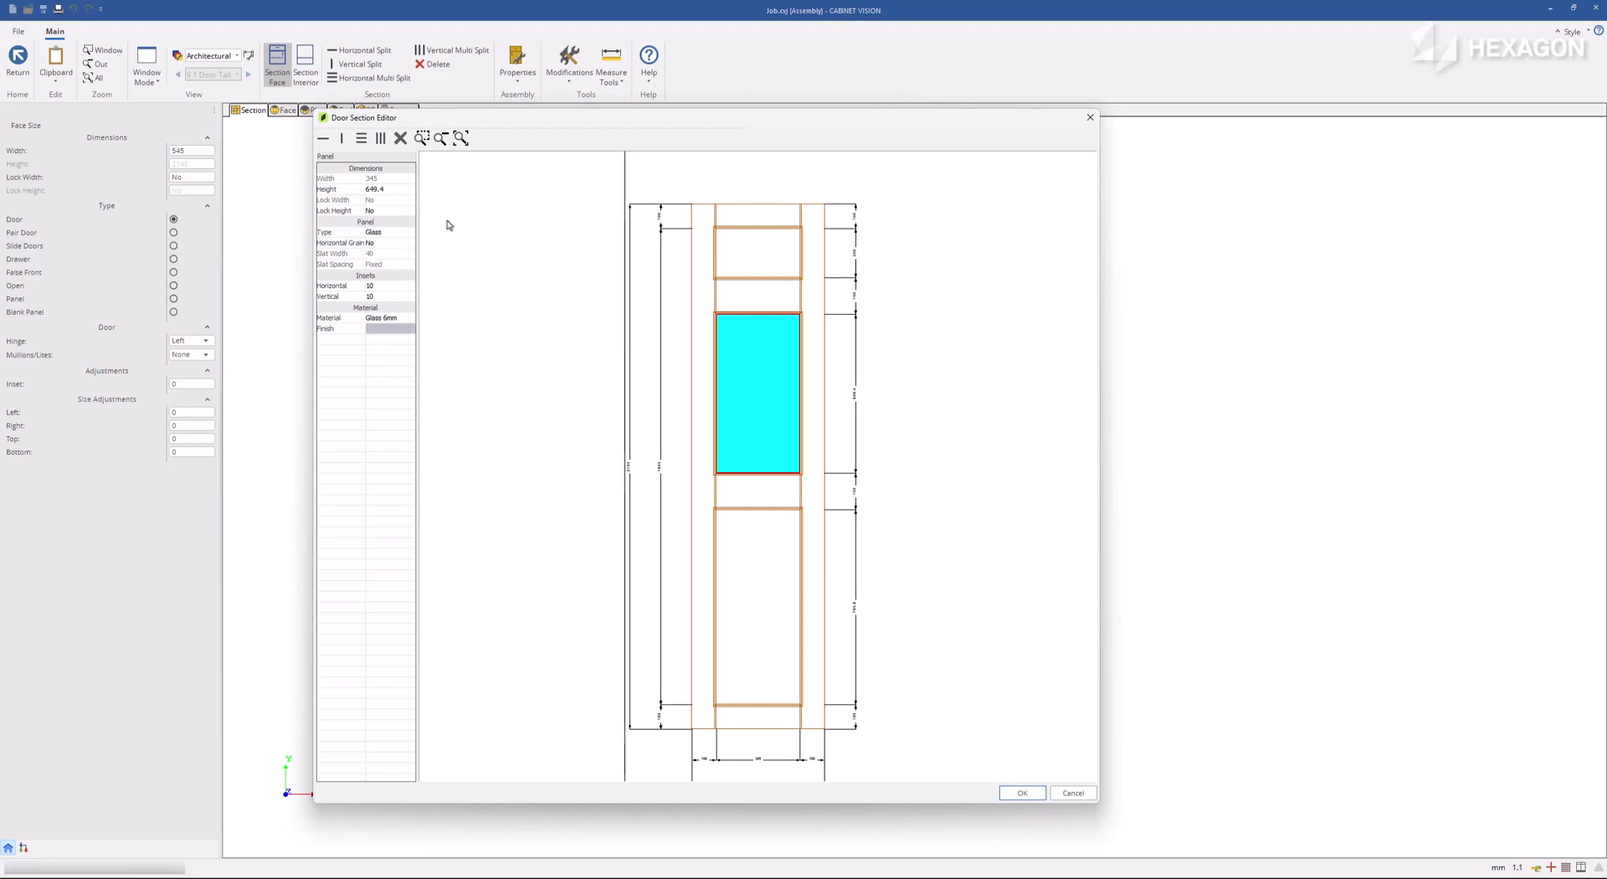
click(340, 143)
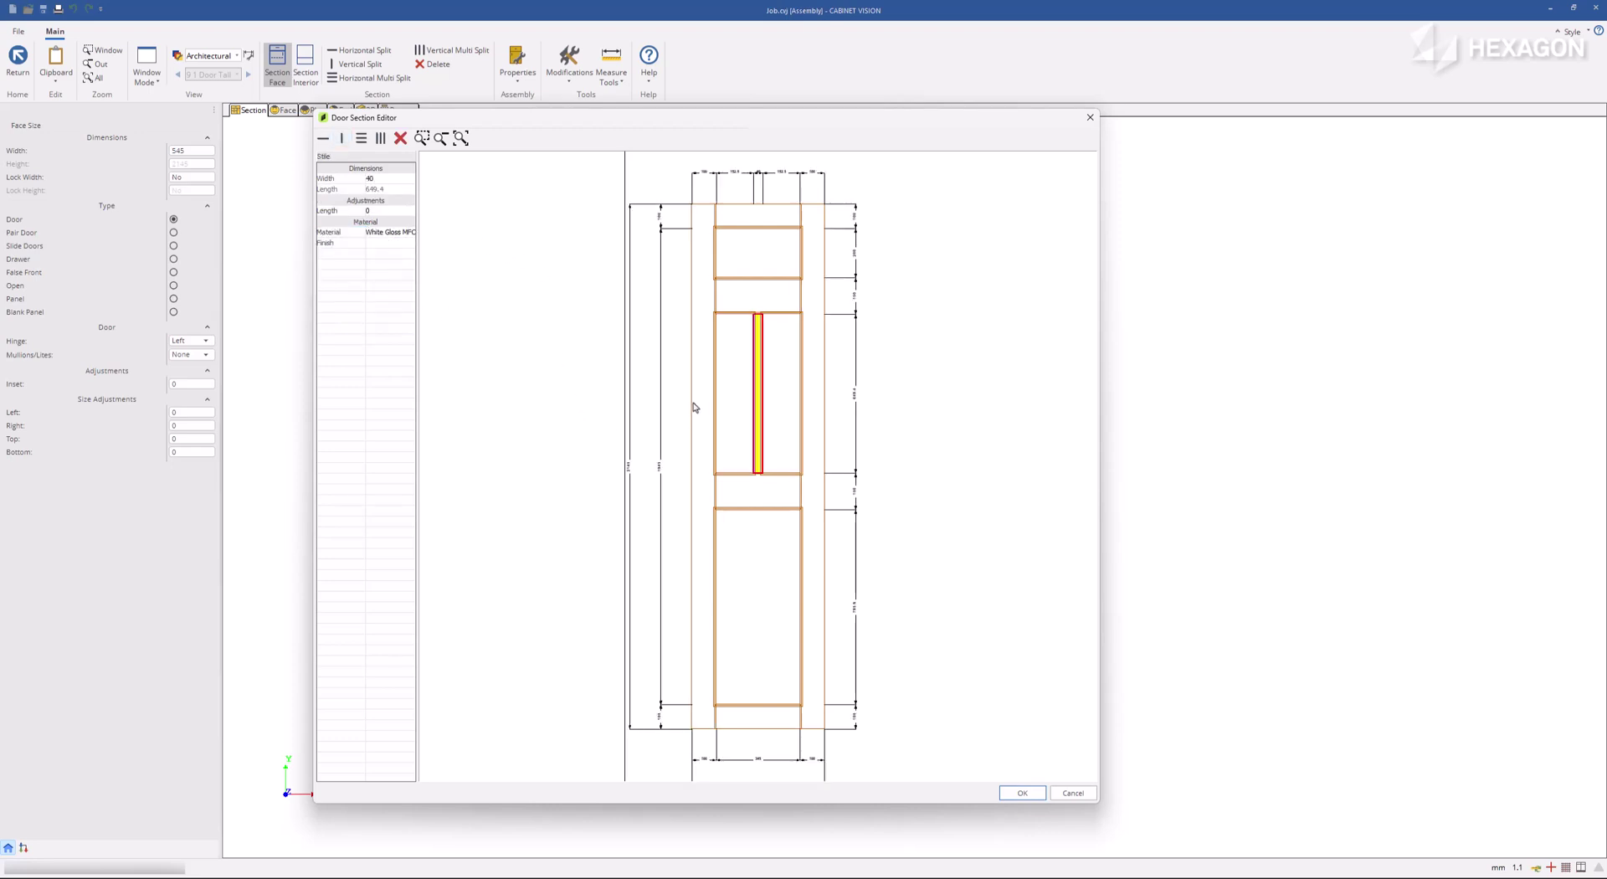
Step: Split both glass panes horizontally with rails 40 mm wide
click(728, 388)
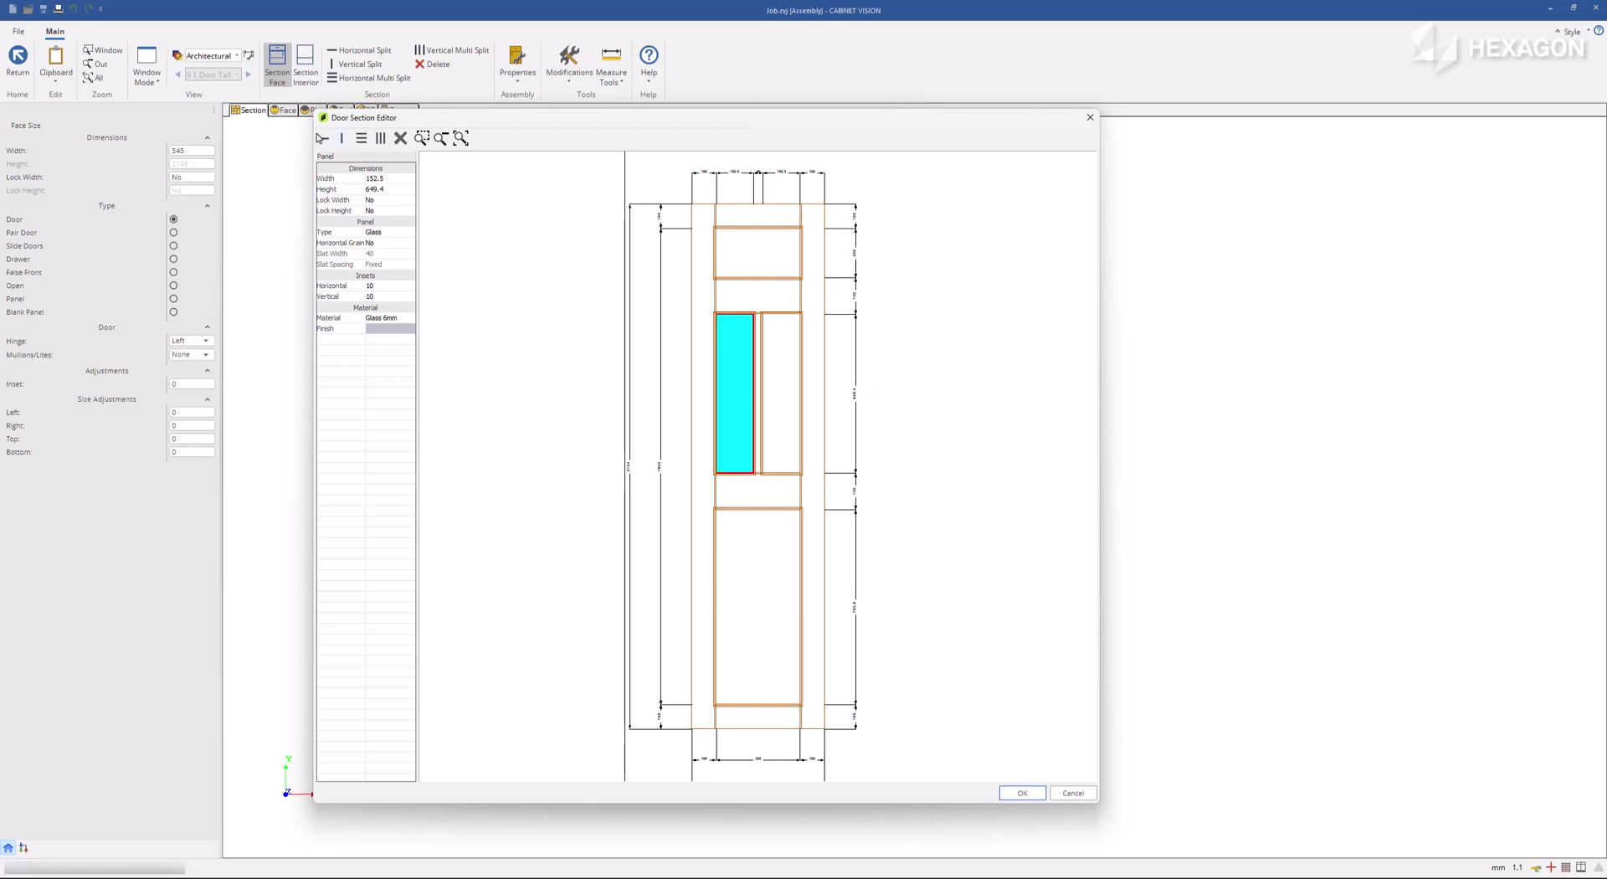
click(323, 138)
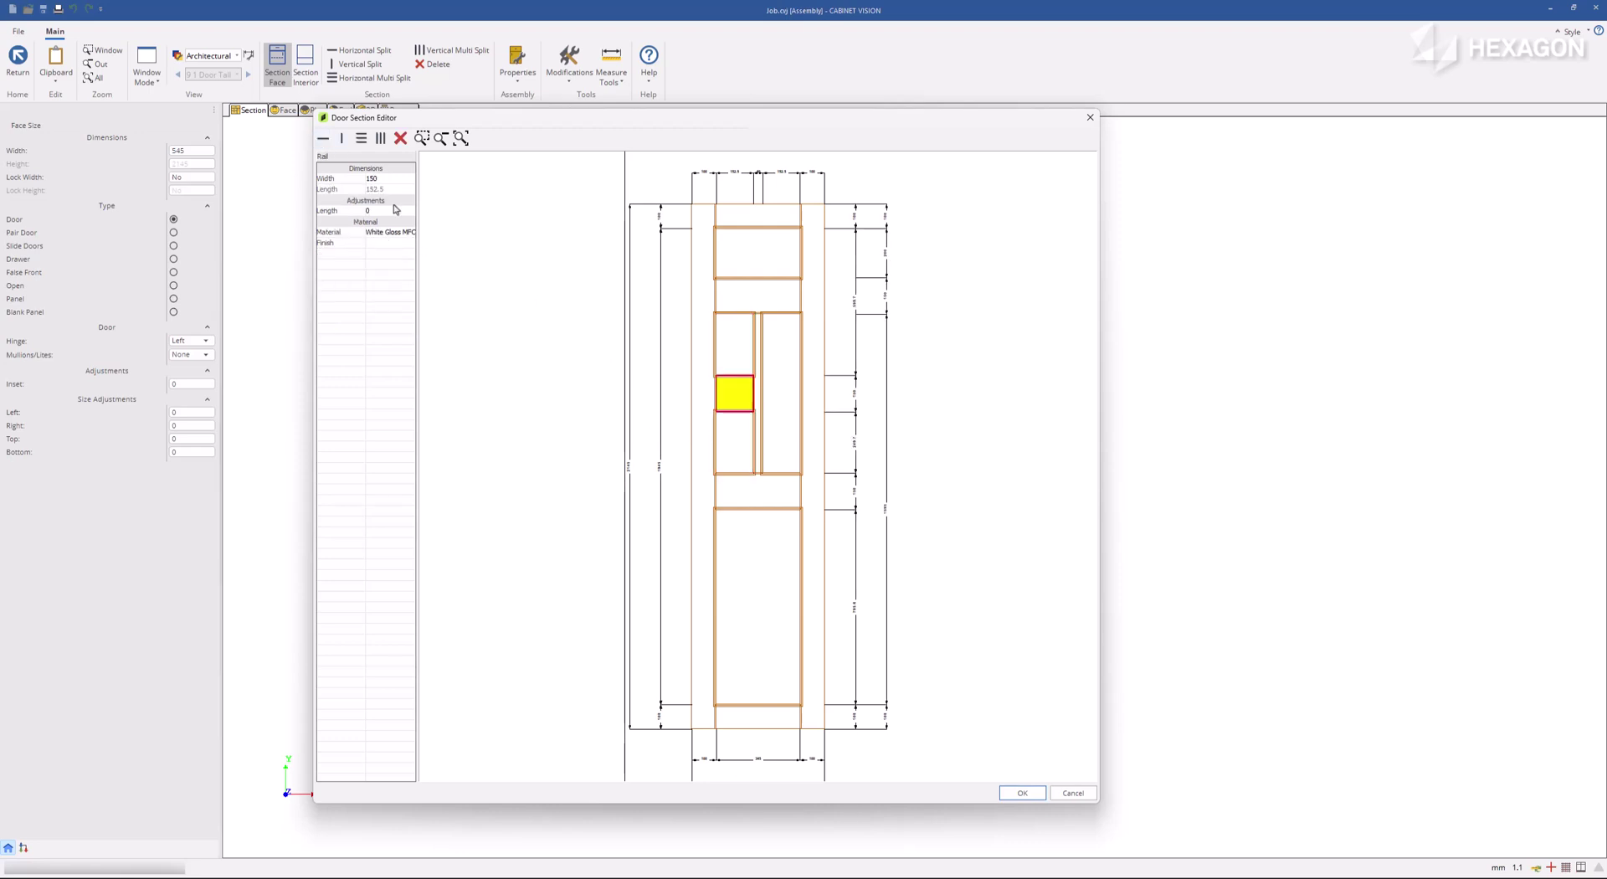
click(383, 179)
text(25)
key(Return)
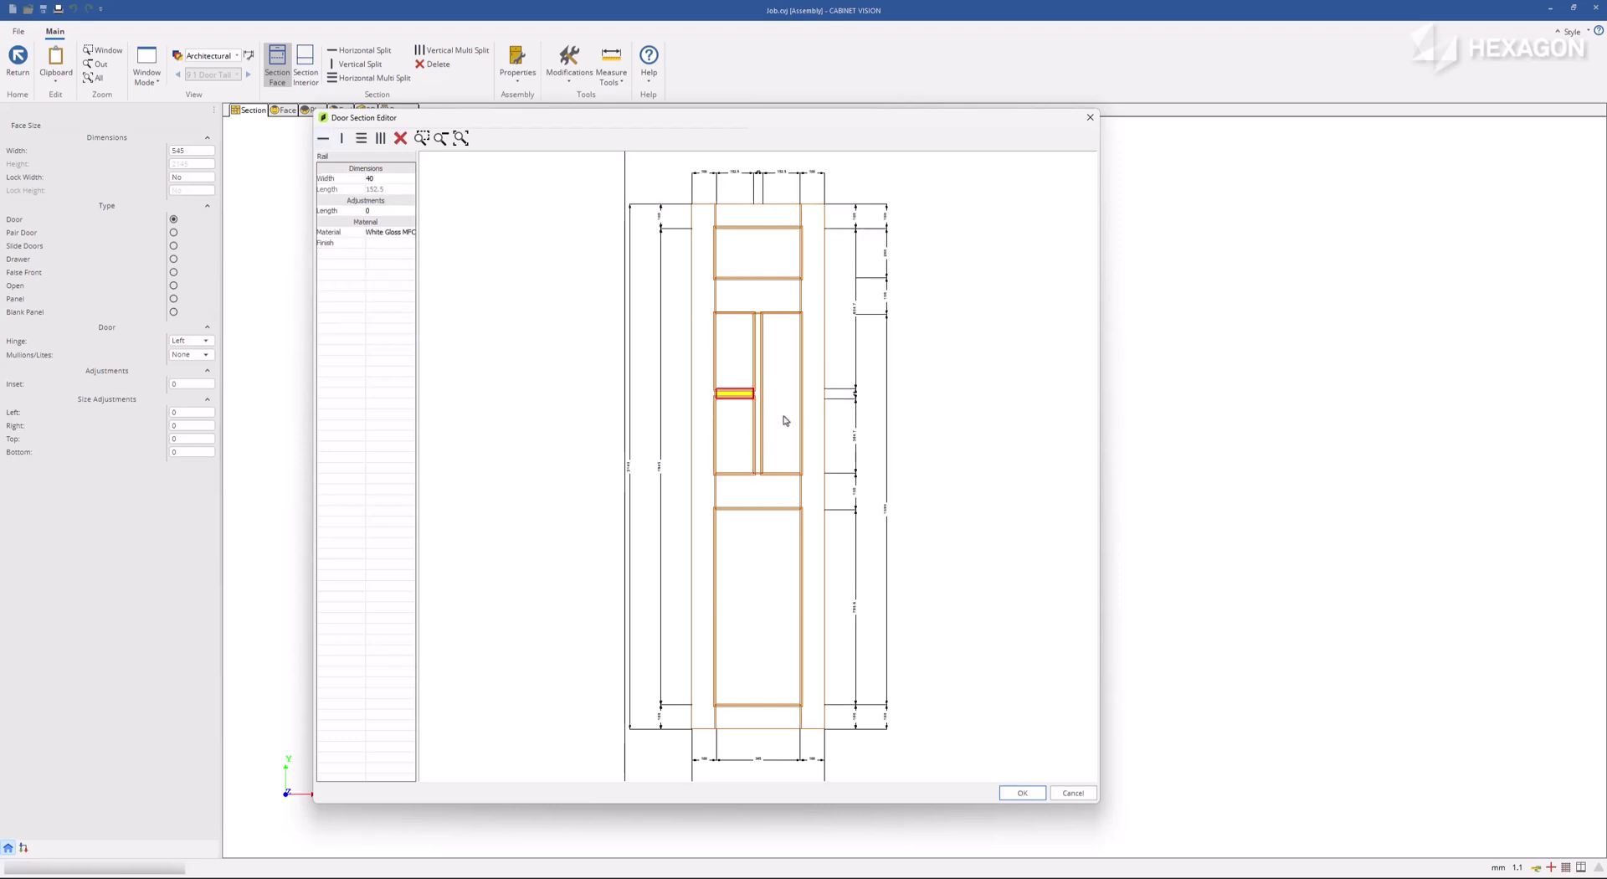
click(786, 419)
click(323, 138)
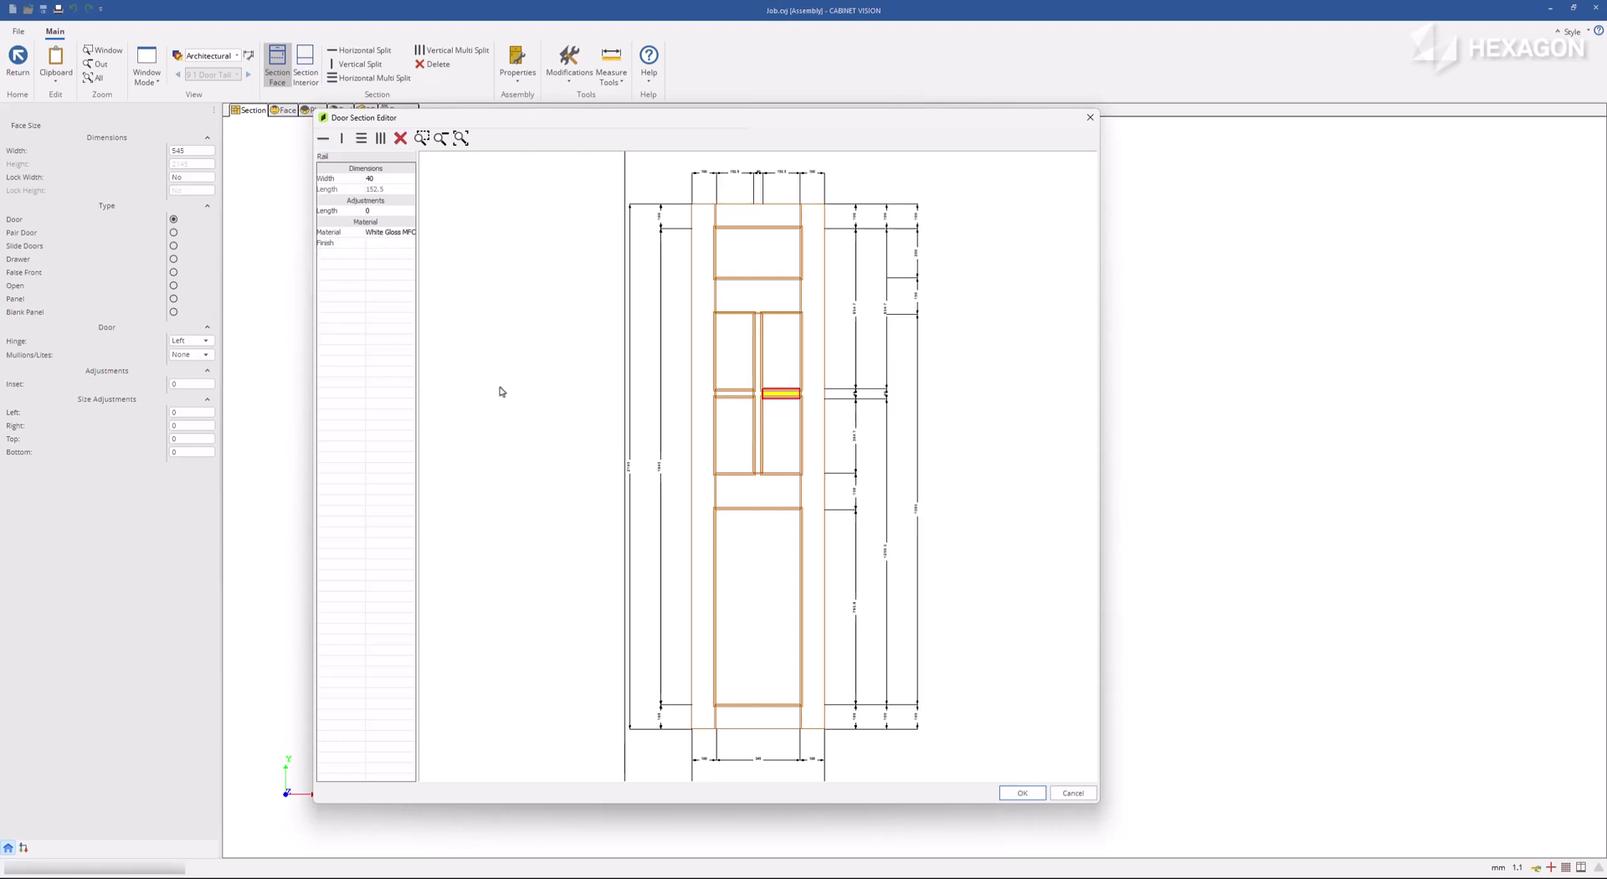
Step: Change the door's bottom panel type to Raised and apply the edited door section and door properties
click(758, 610)
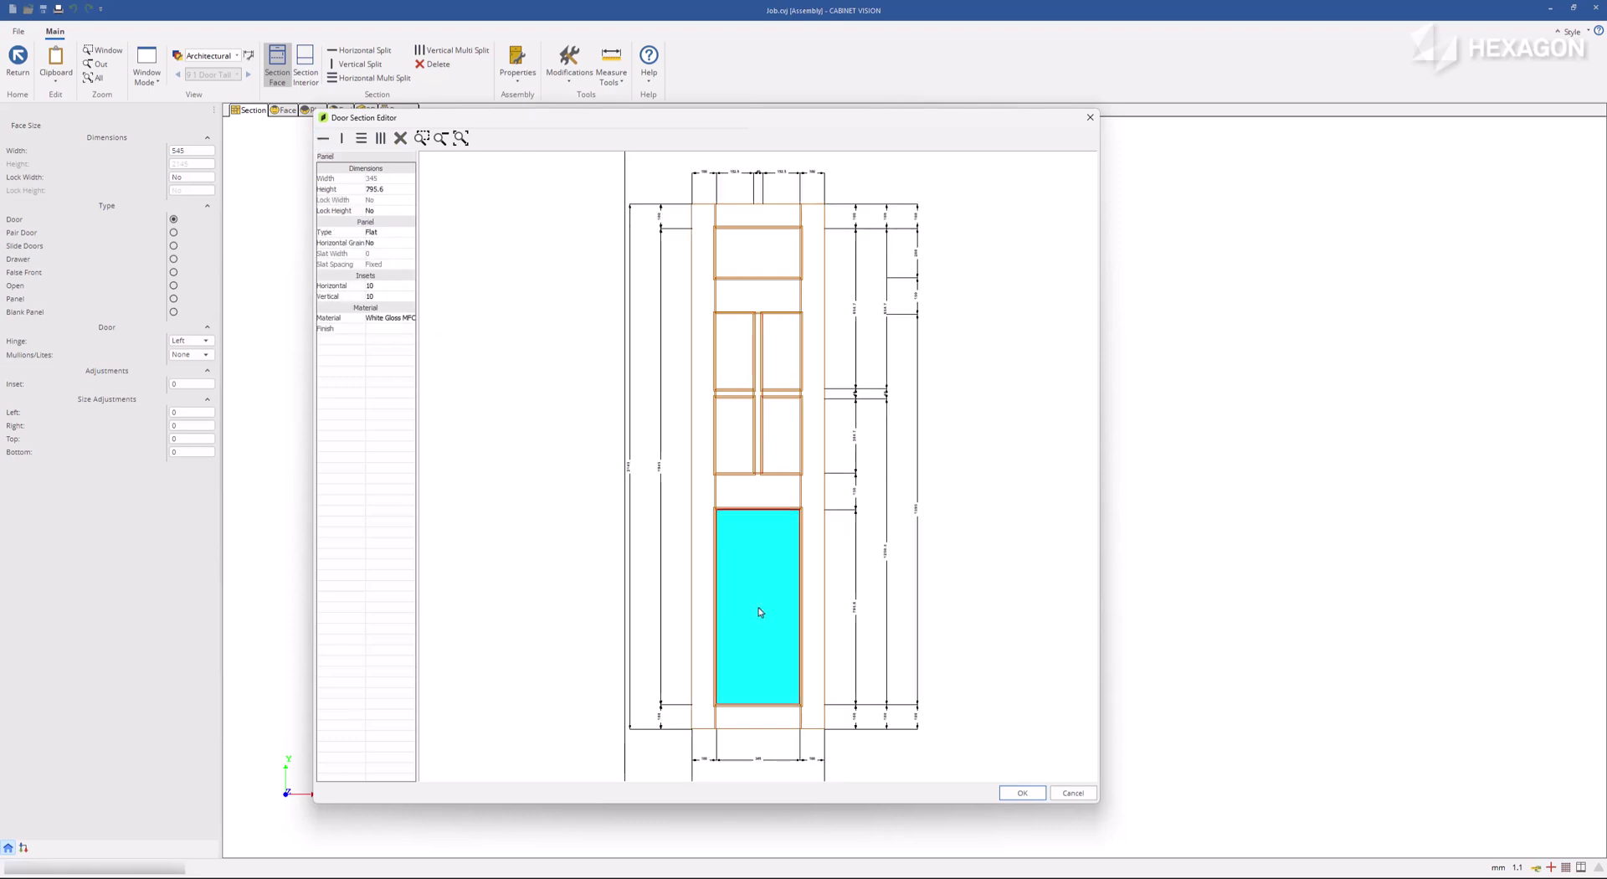
click(388, 235)
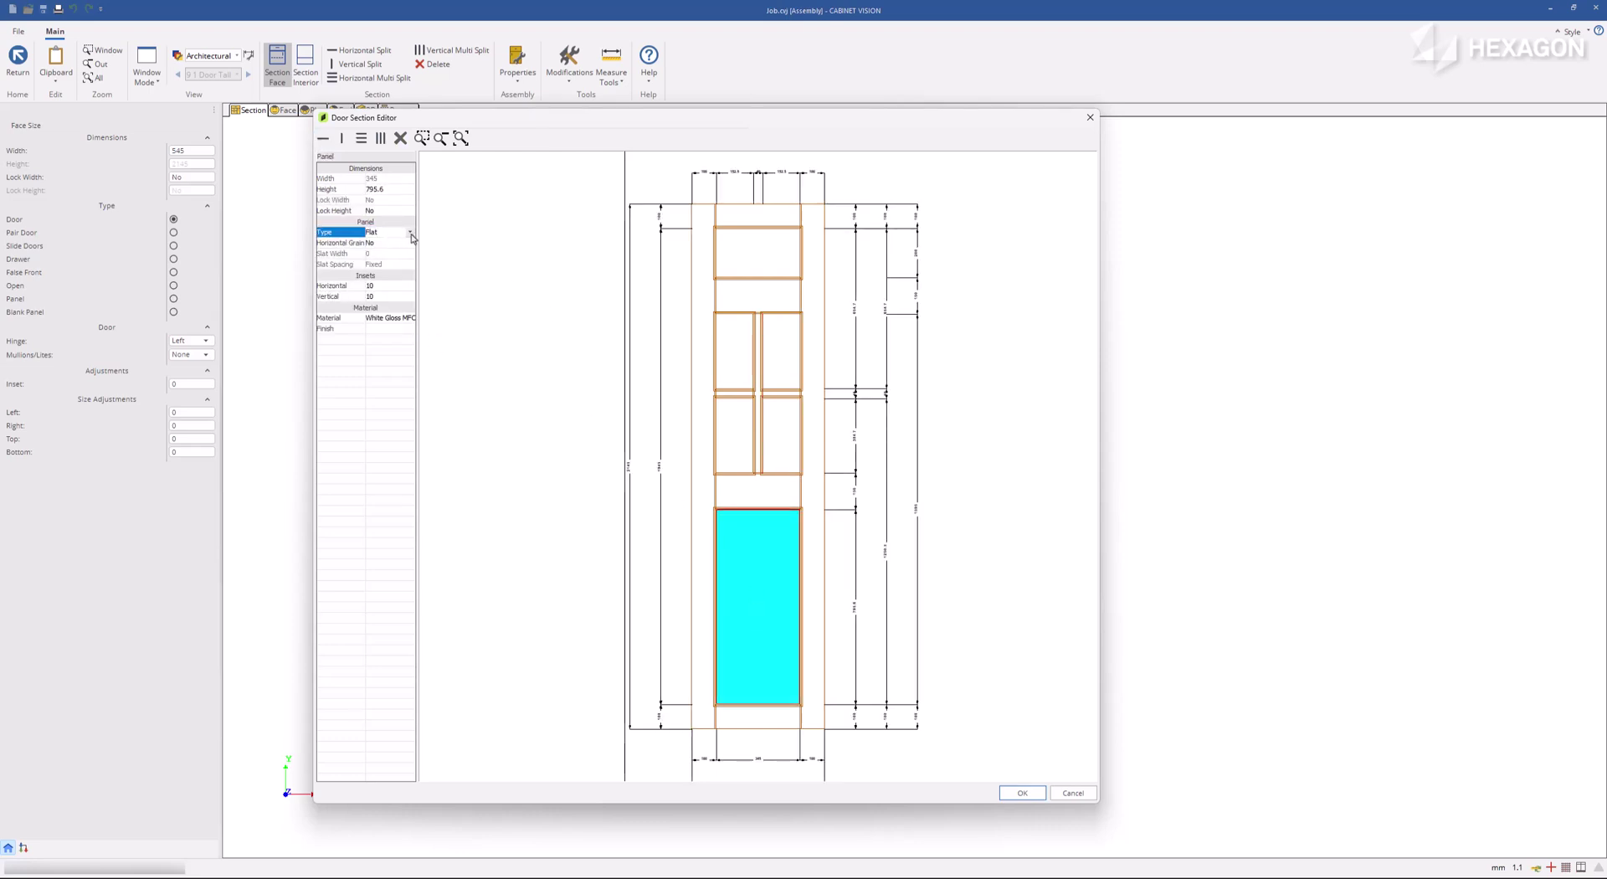
click(411, 234)
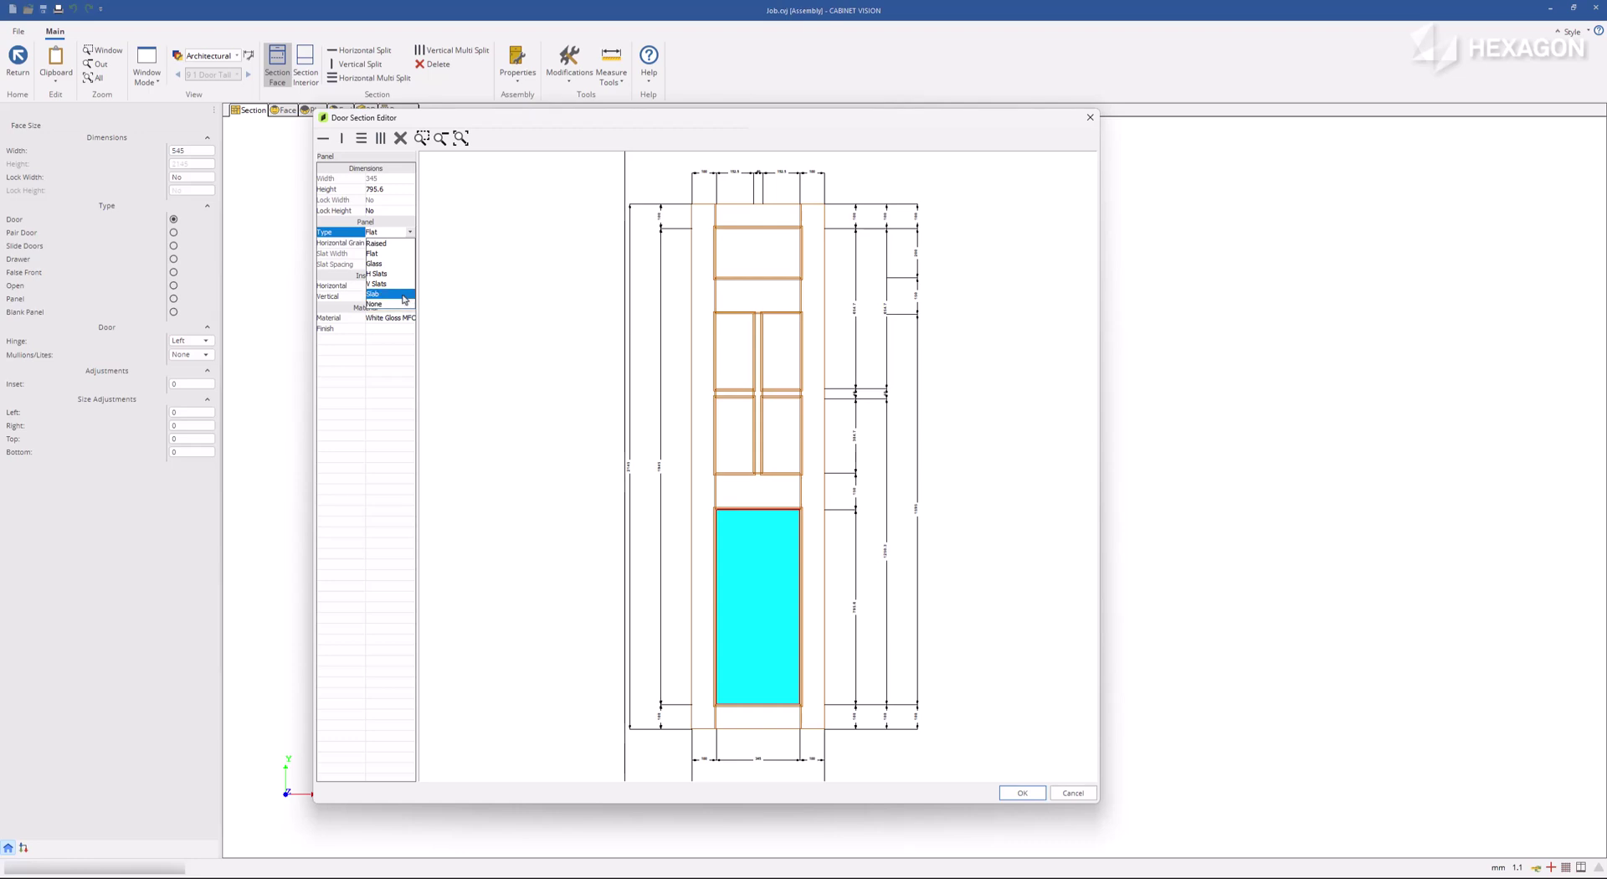
click(399, 252)
click(496, 298)
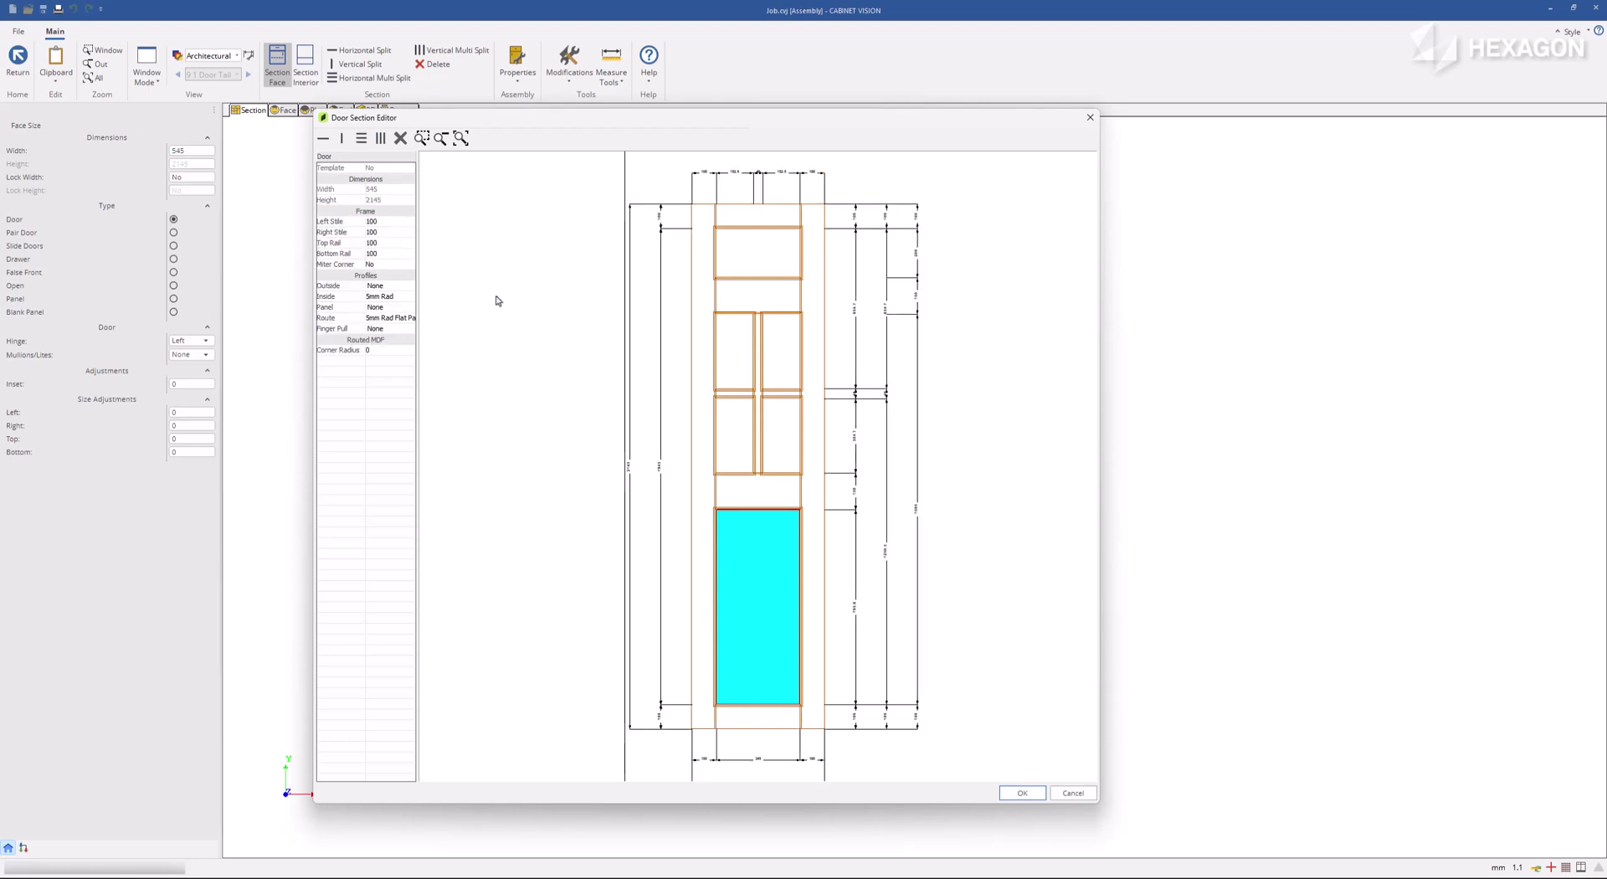
click(1006, 790)
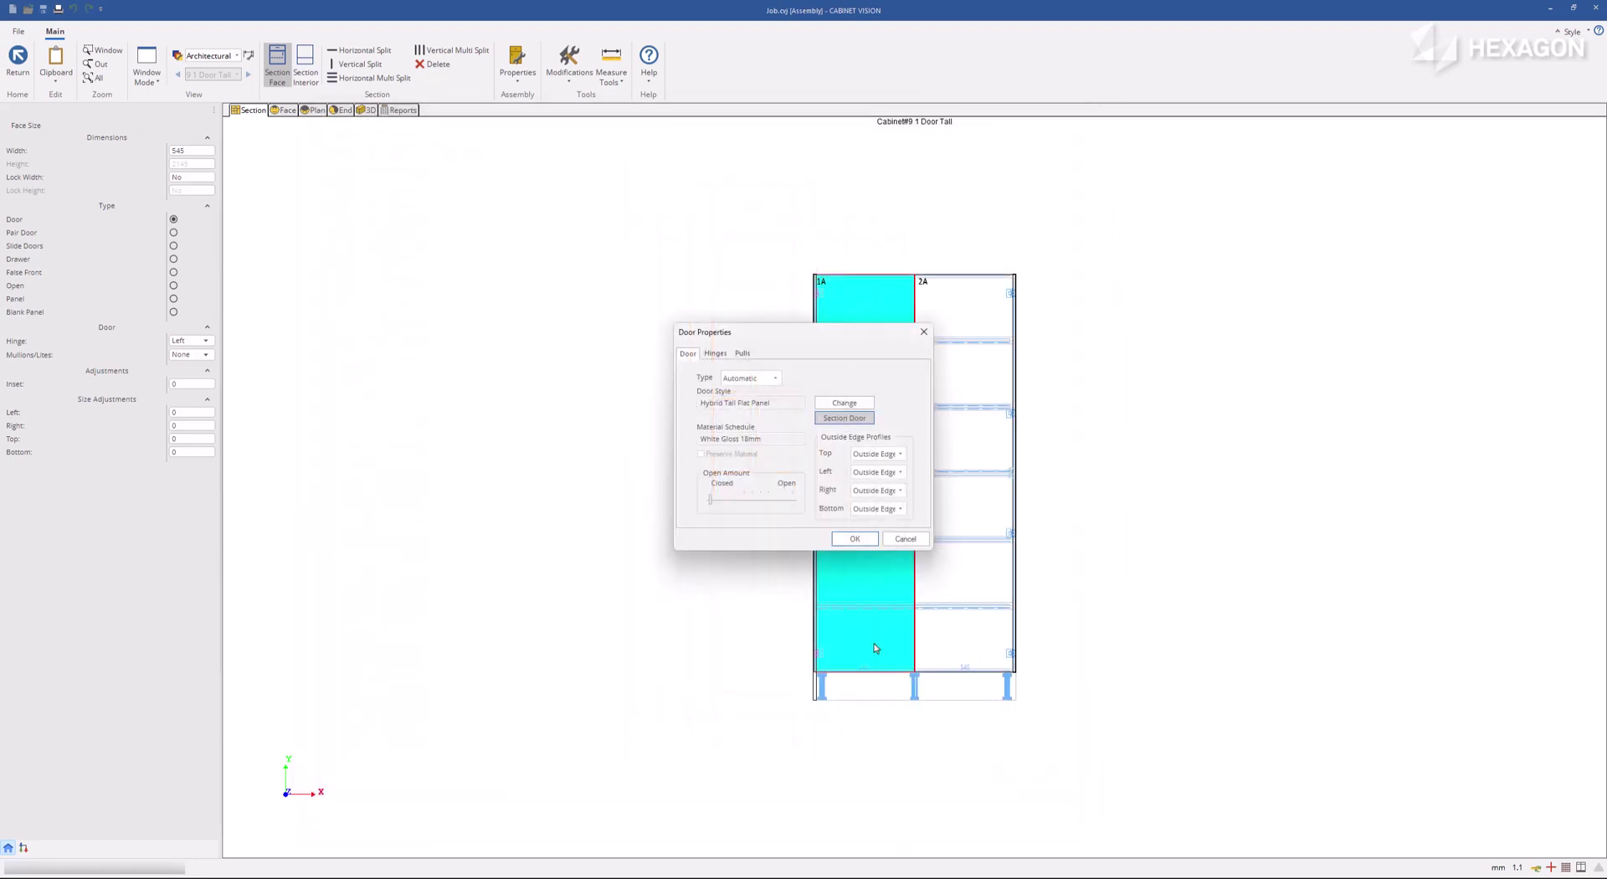
click(855, 539)
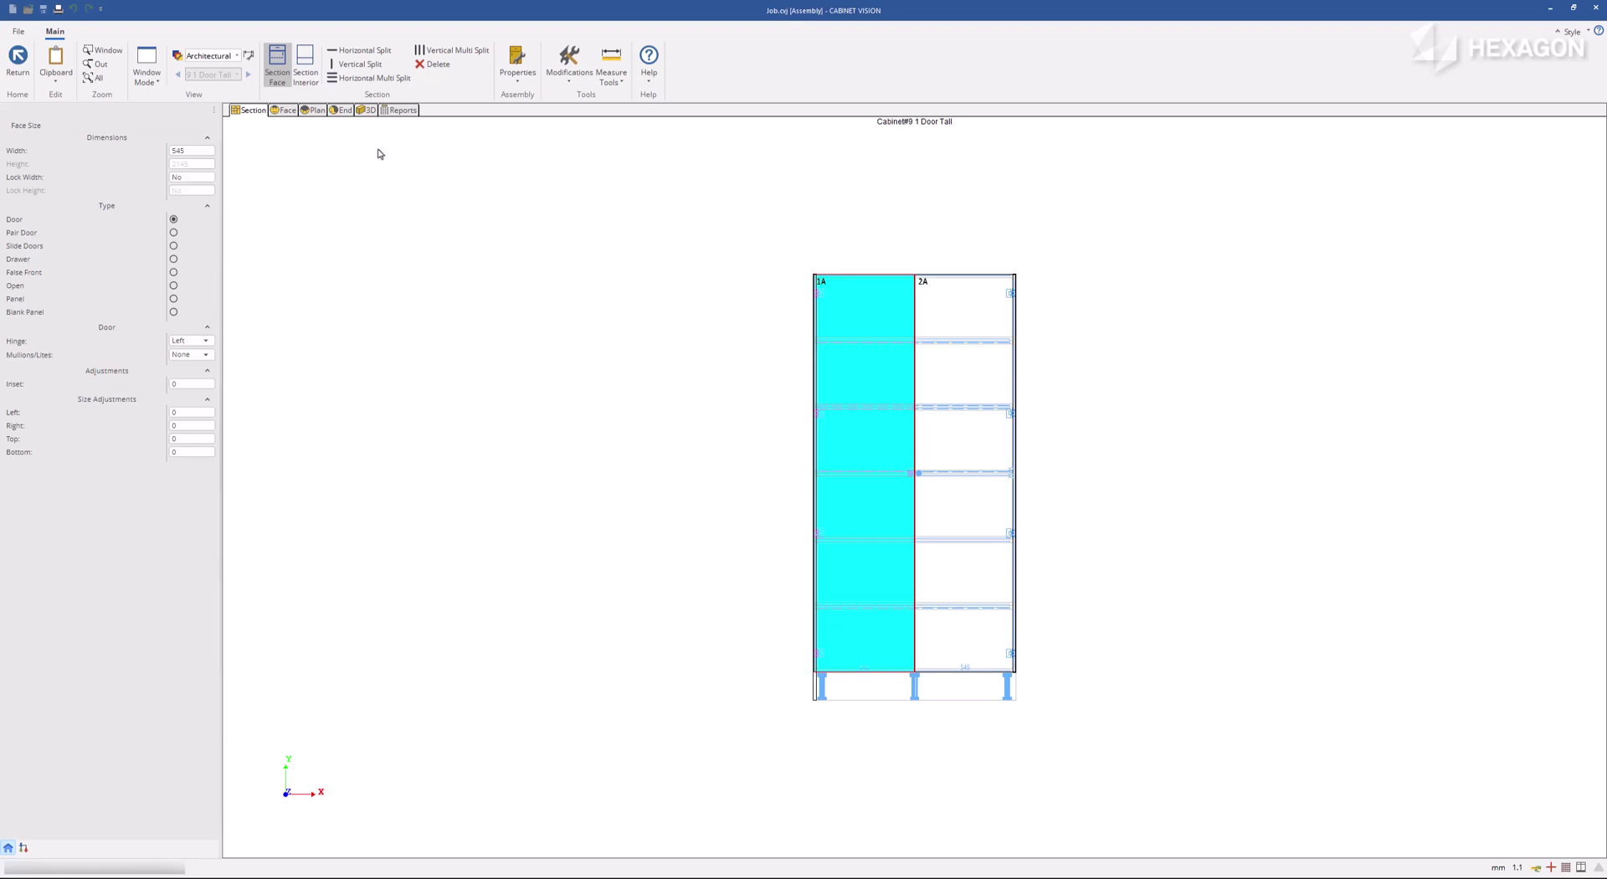
Step: Examine the edited cabinet doors in 3D, rotating the cabinet and changing the render mode to a line view
click(369, 123)
key(3)
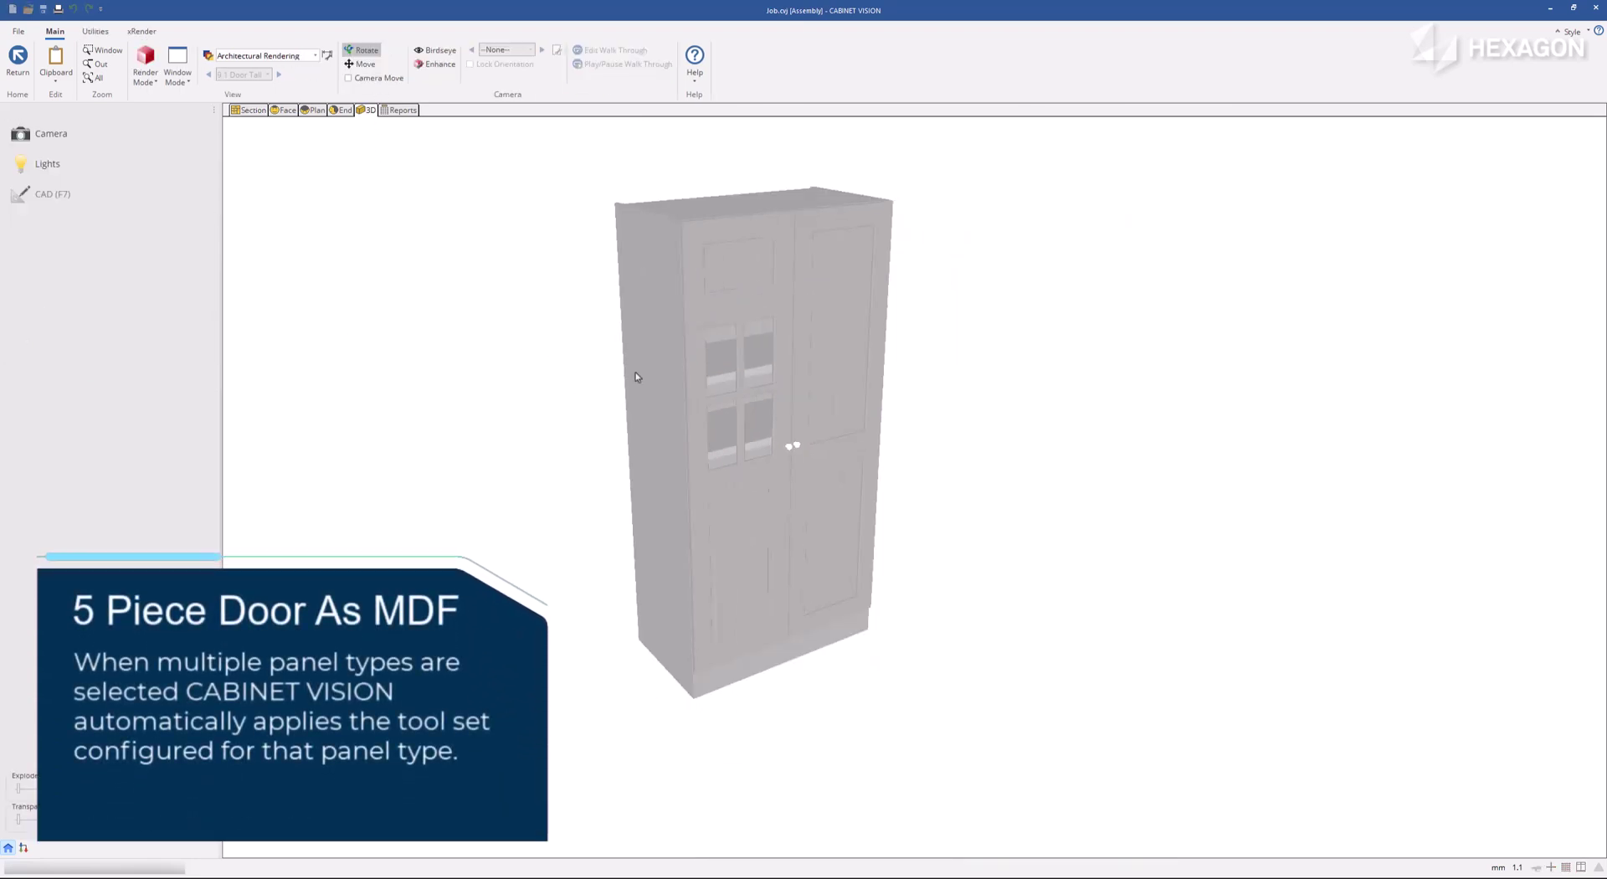
click(145, 63)
click(159, 102)
drag(538, 392, 702, 376)
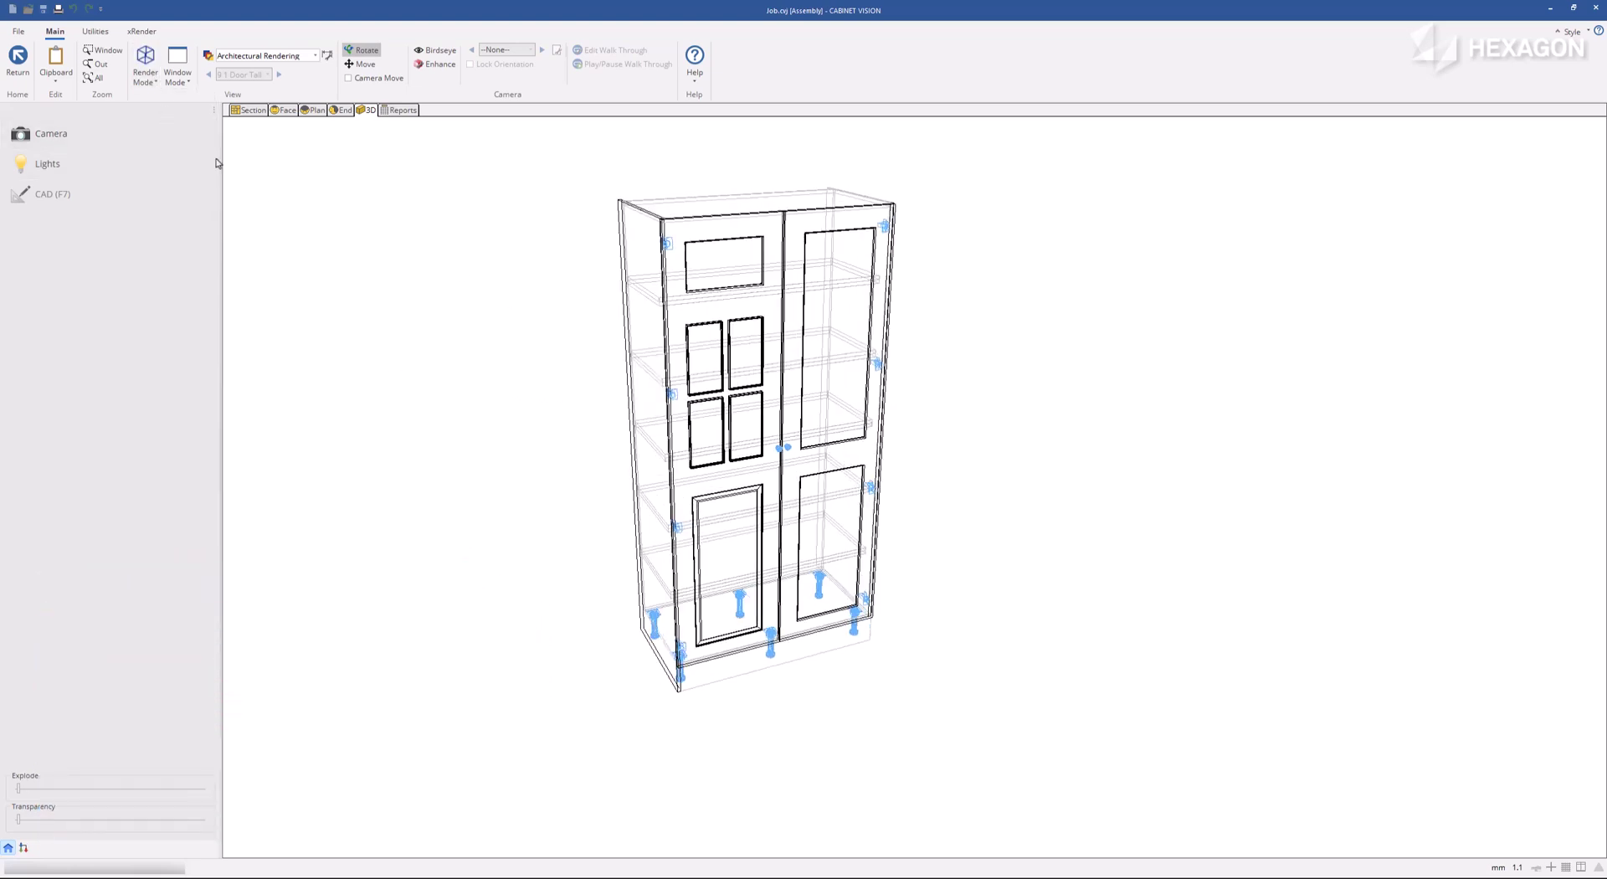
Step: Return from the cabinet to the job's S2M Center and filter its parts to the Door Slab parts of 1 Door Tall (#9)
click(17, 62)
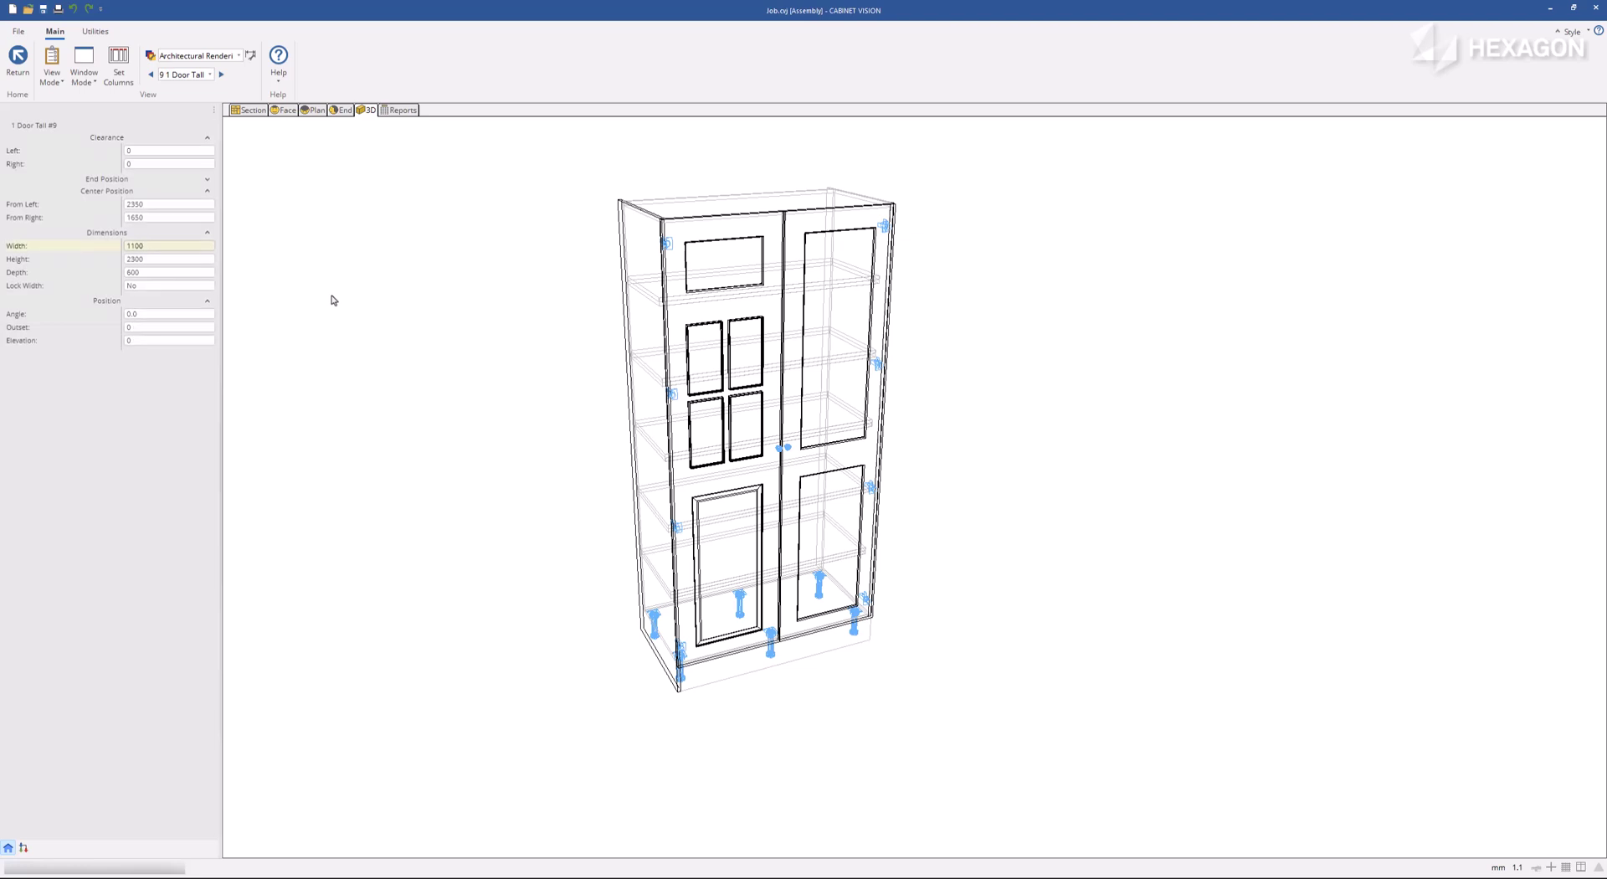
click(436, 111)
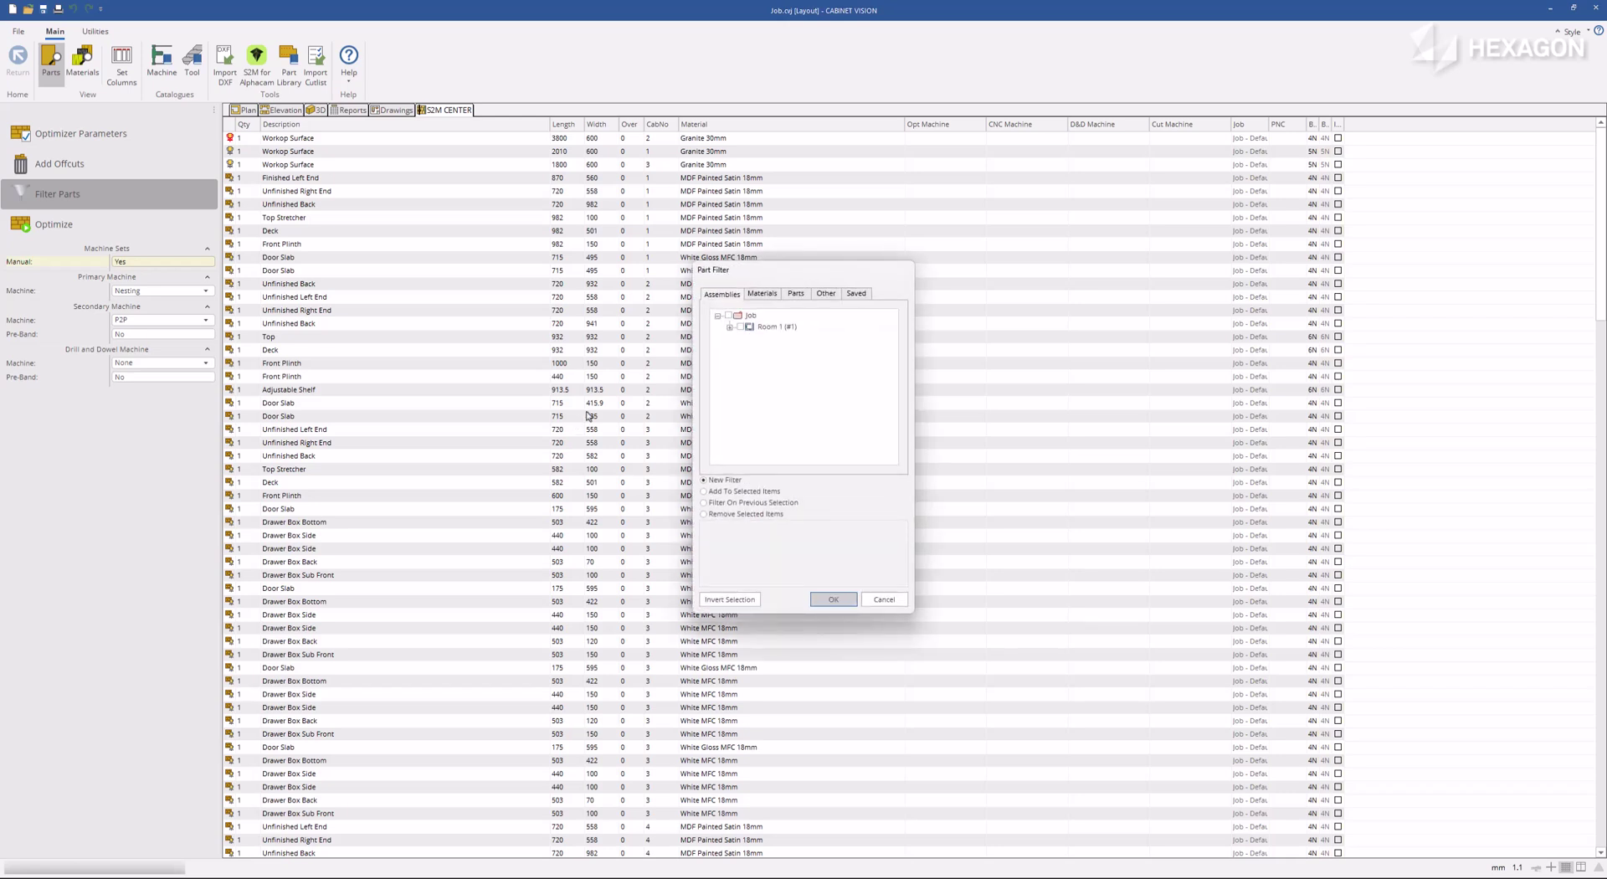
click(729, 327)
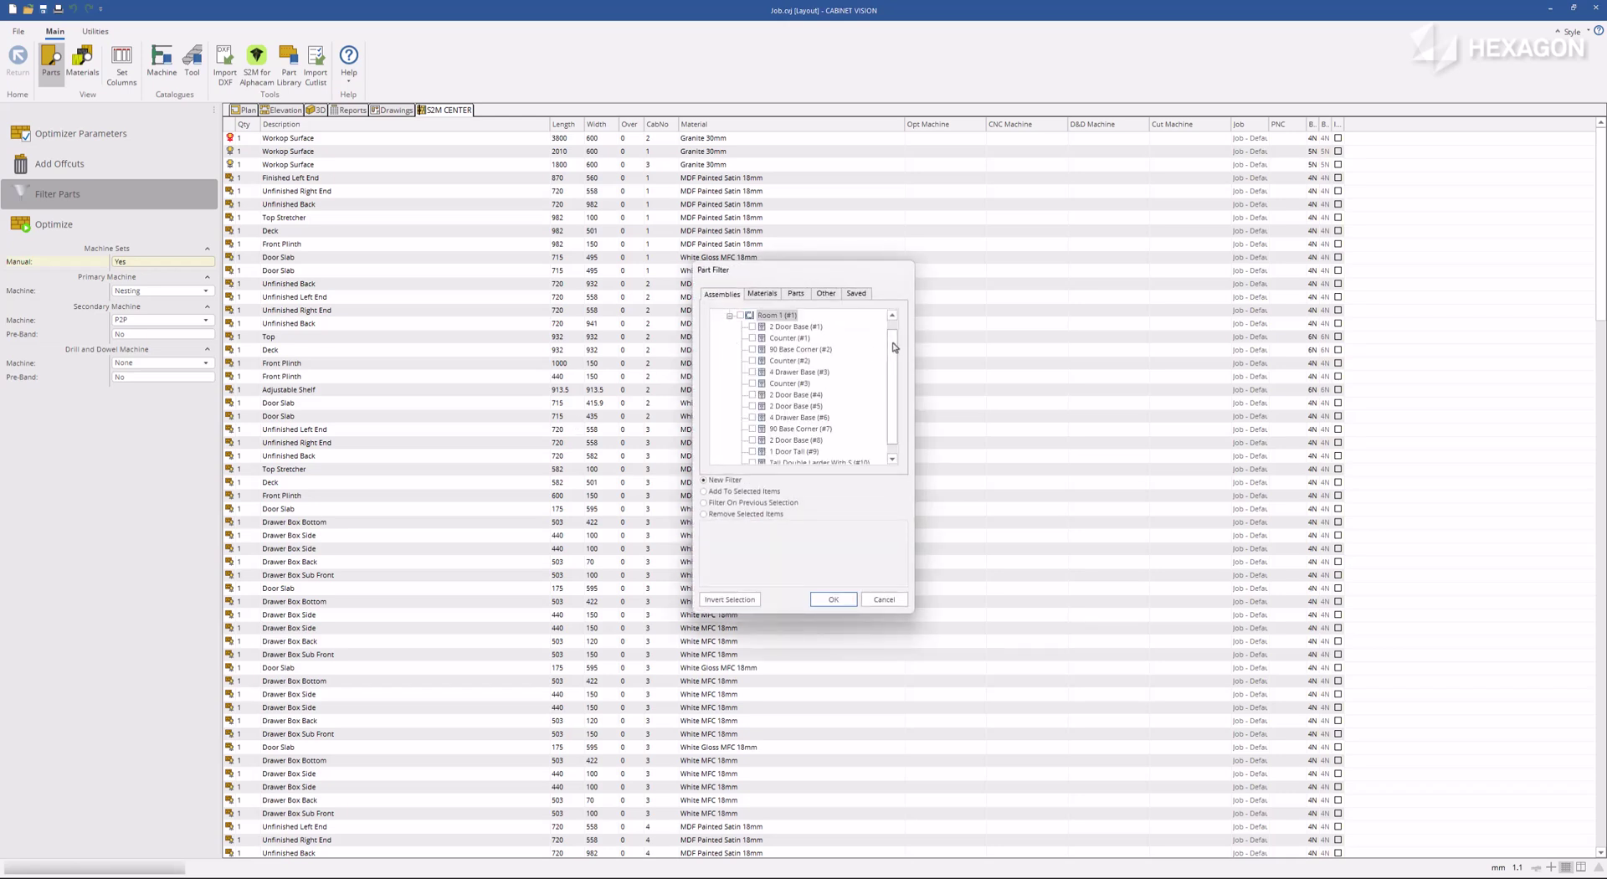
scroll(881, 415, down, 1)
click(758, 442)
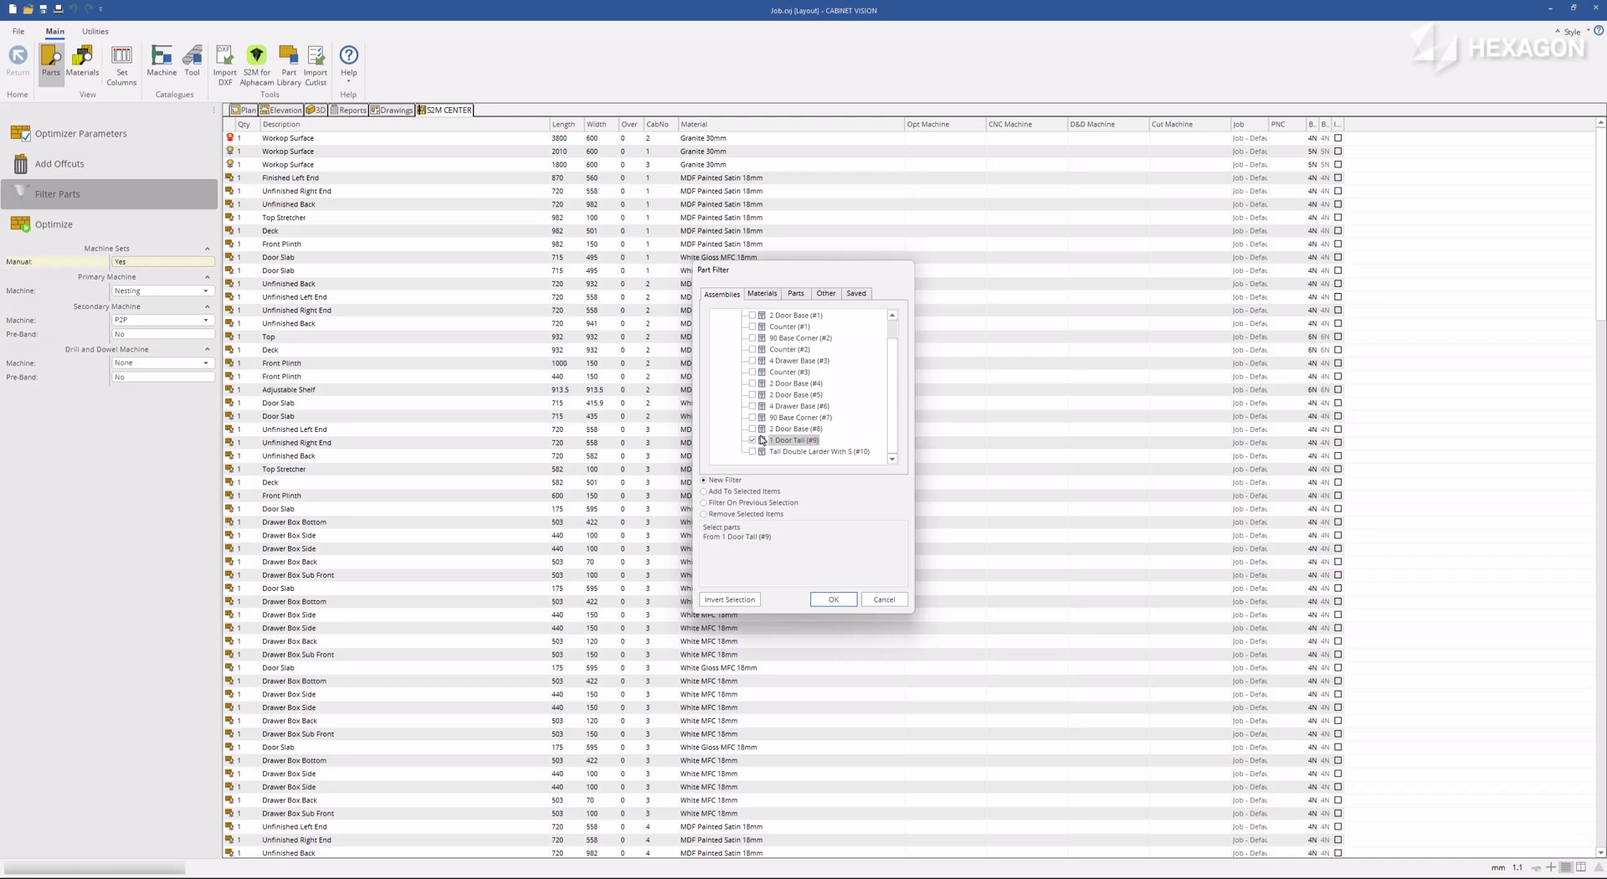
click(795, 294)
click(722, 345)
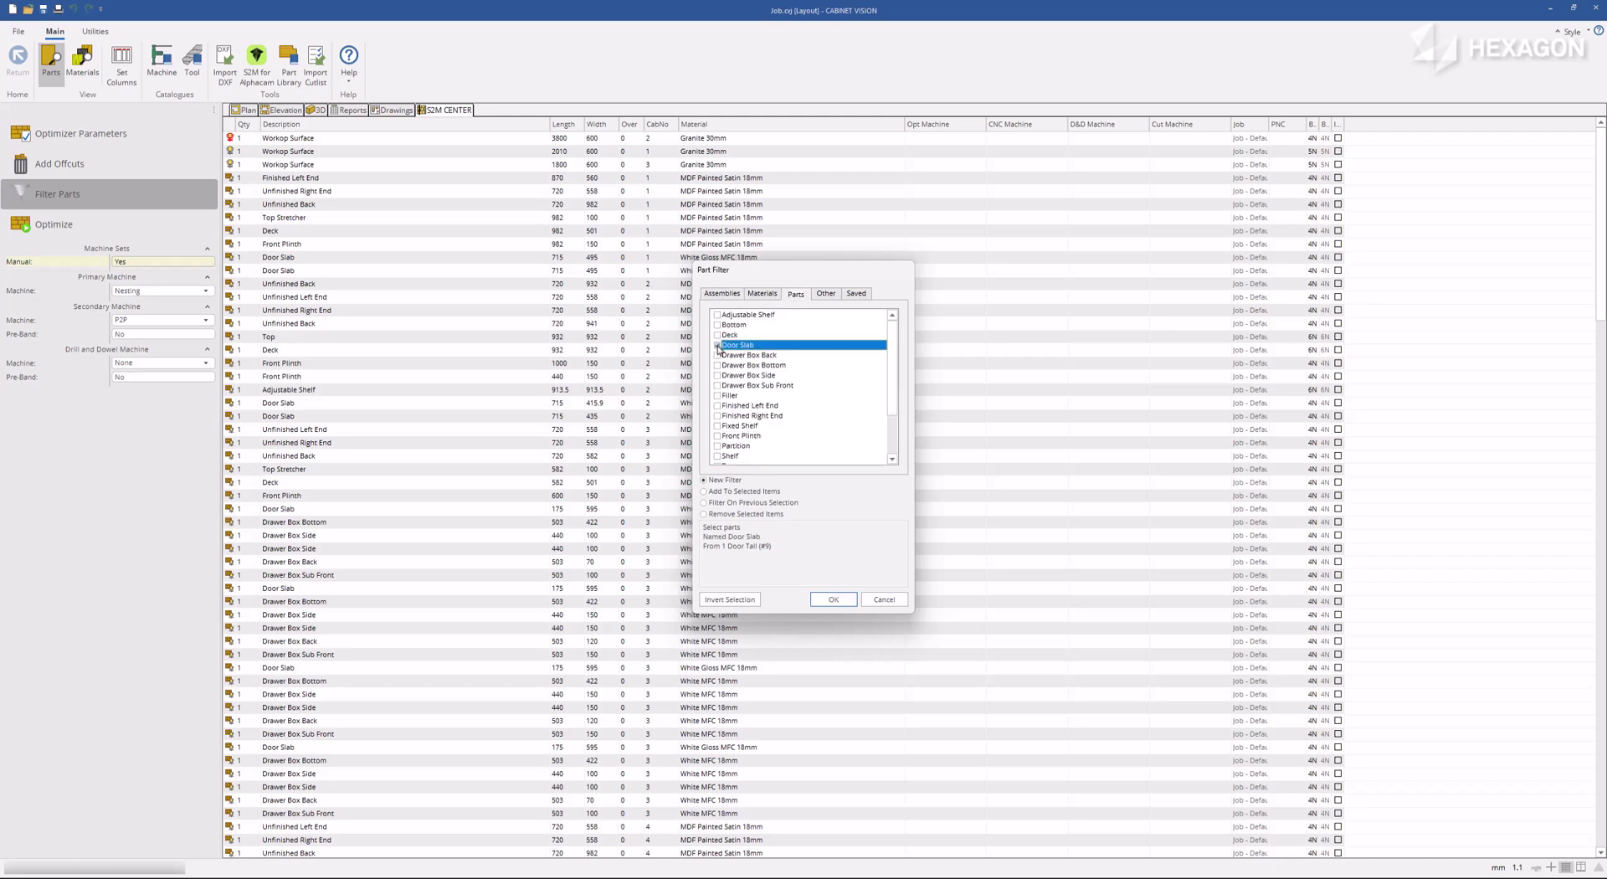
click(833, 600)
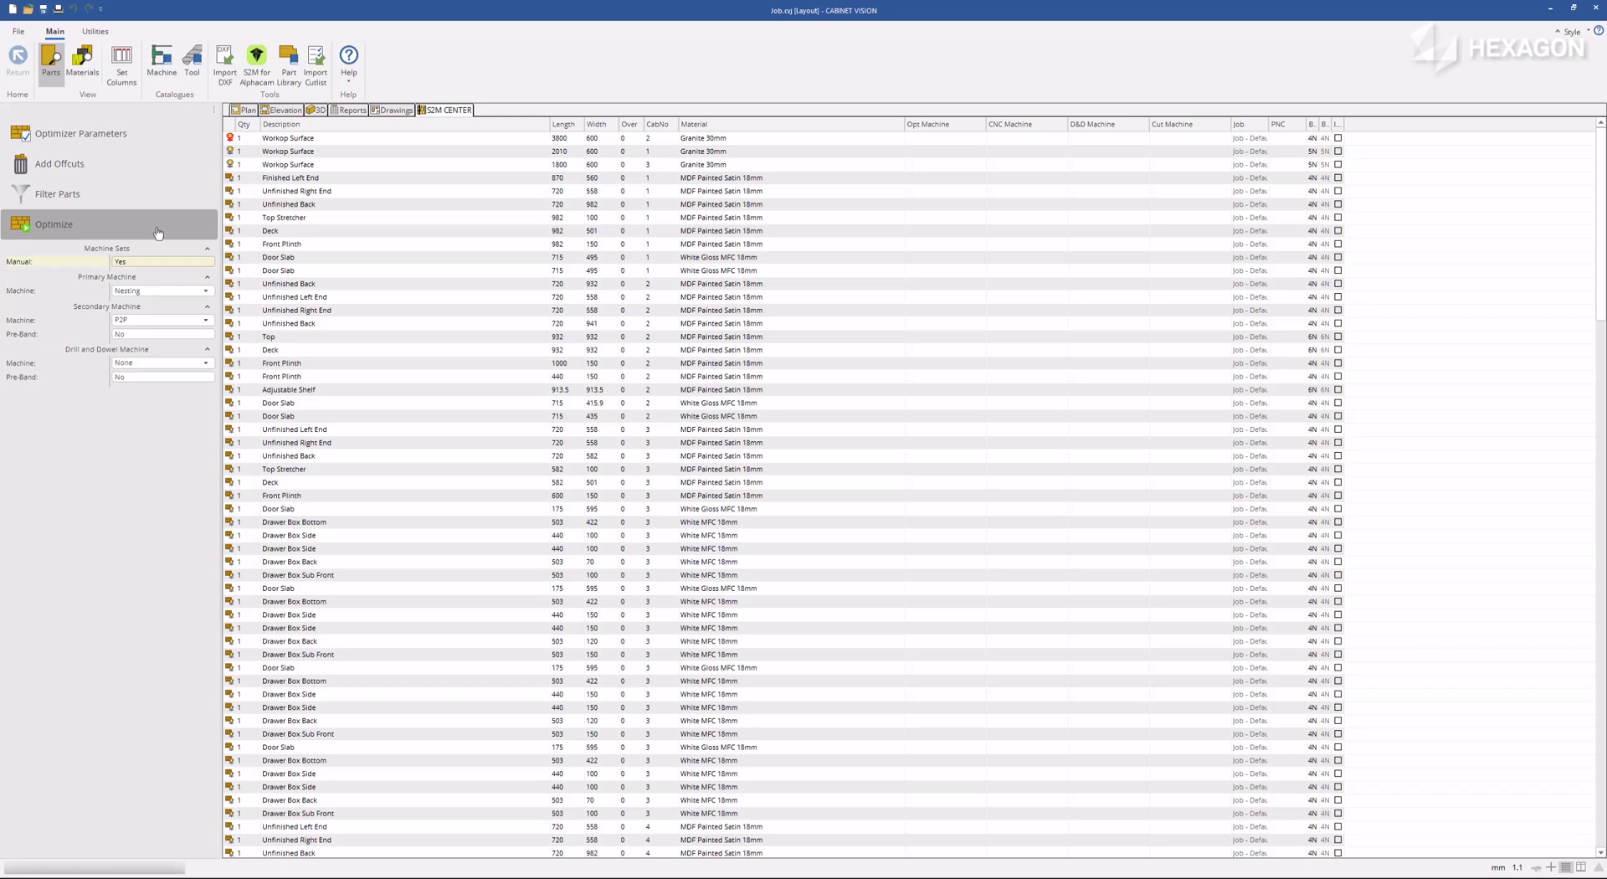
Step: Run the nest optimization on the filtered door slabs and start the machining simulation of the resulting White Gloss MFC 18mm sheet
click(158, 233)
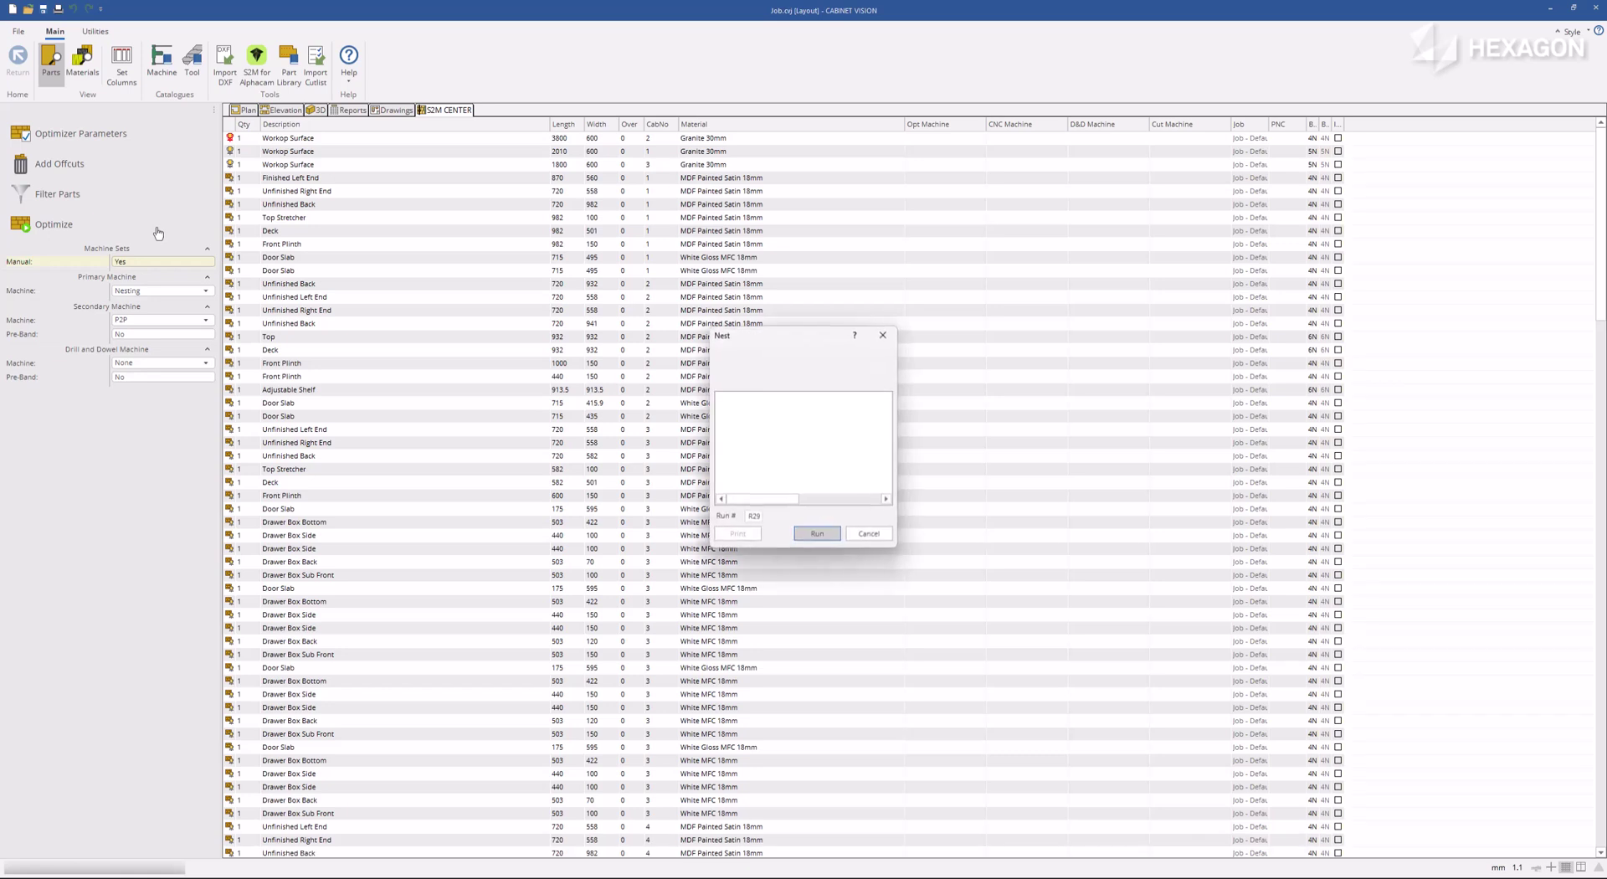
click(820, 534)
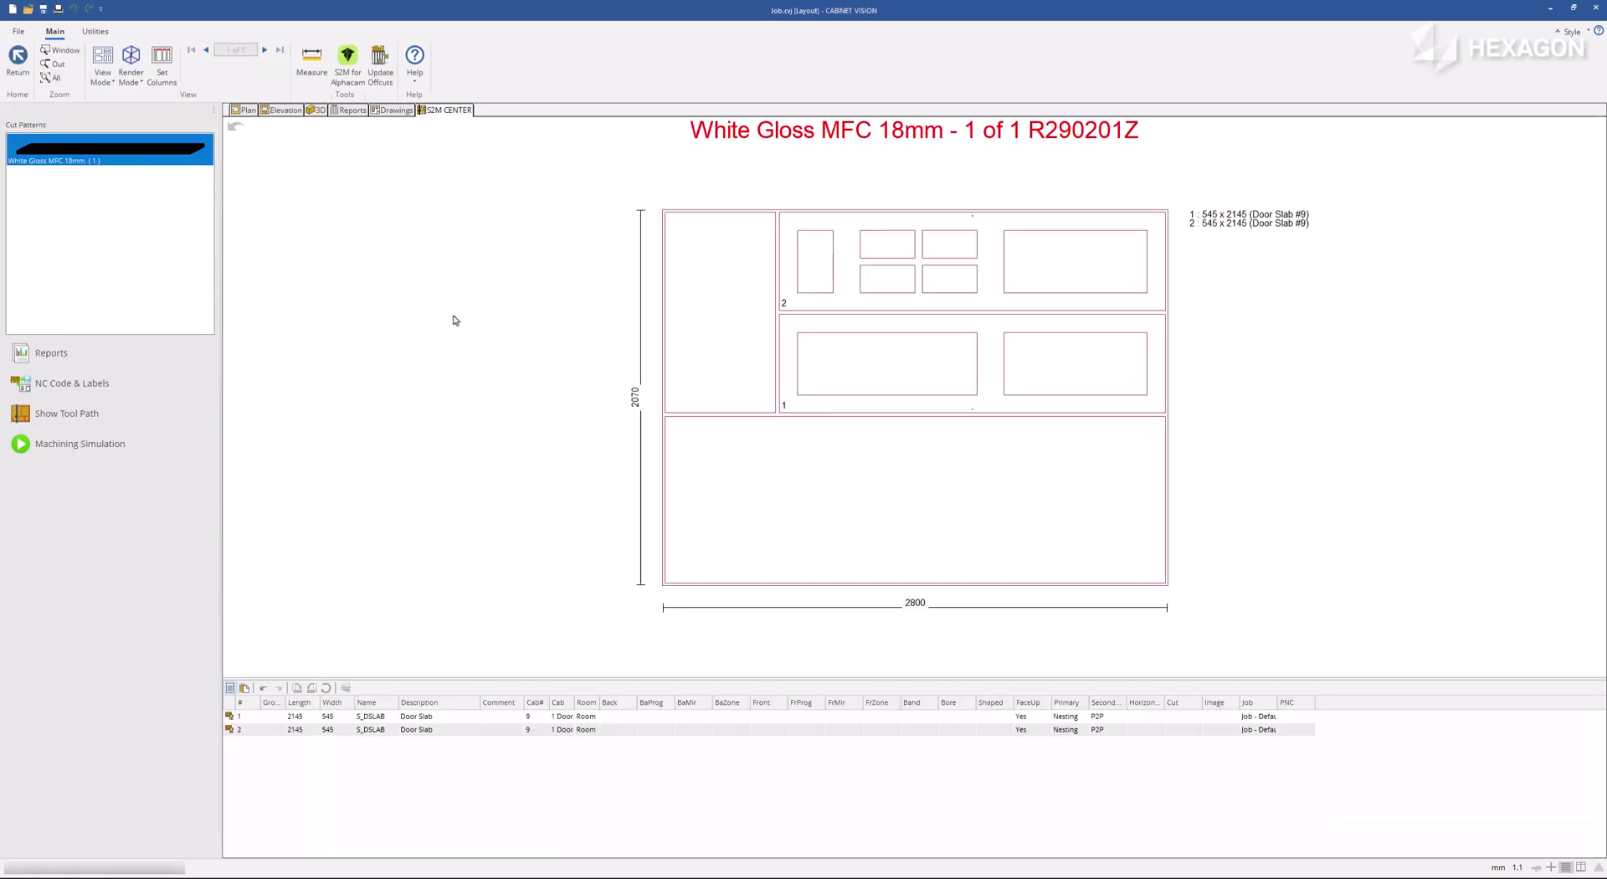
click(194, 453)
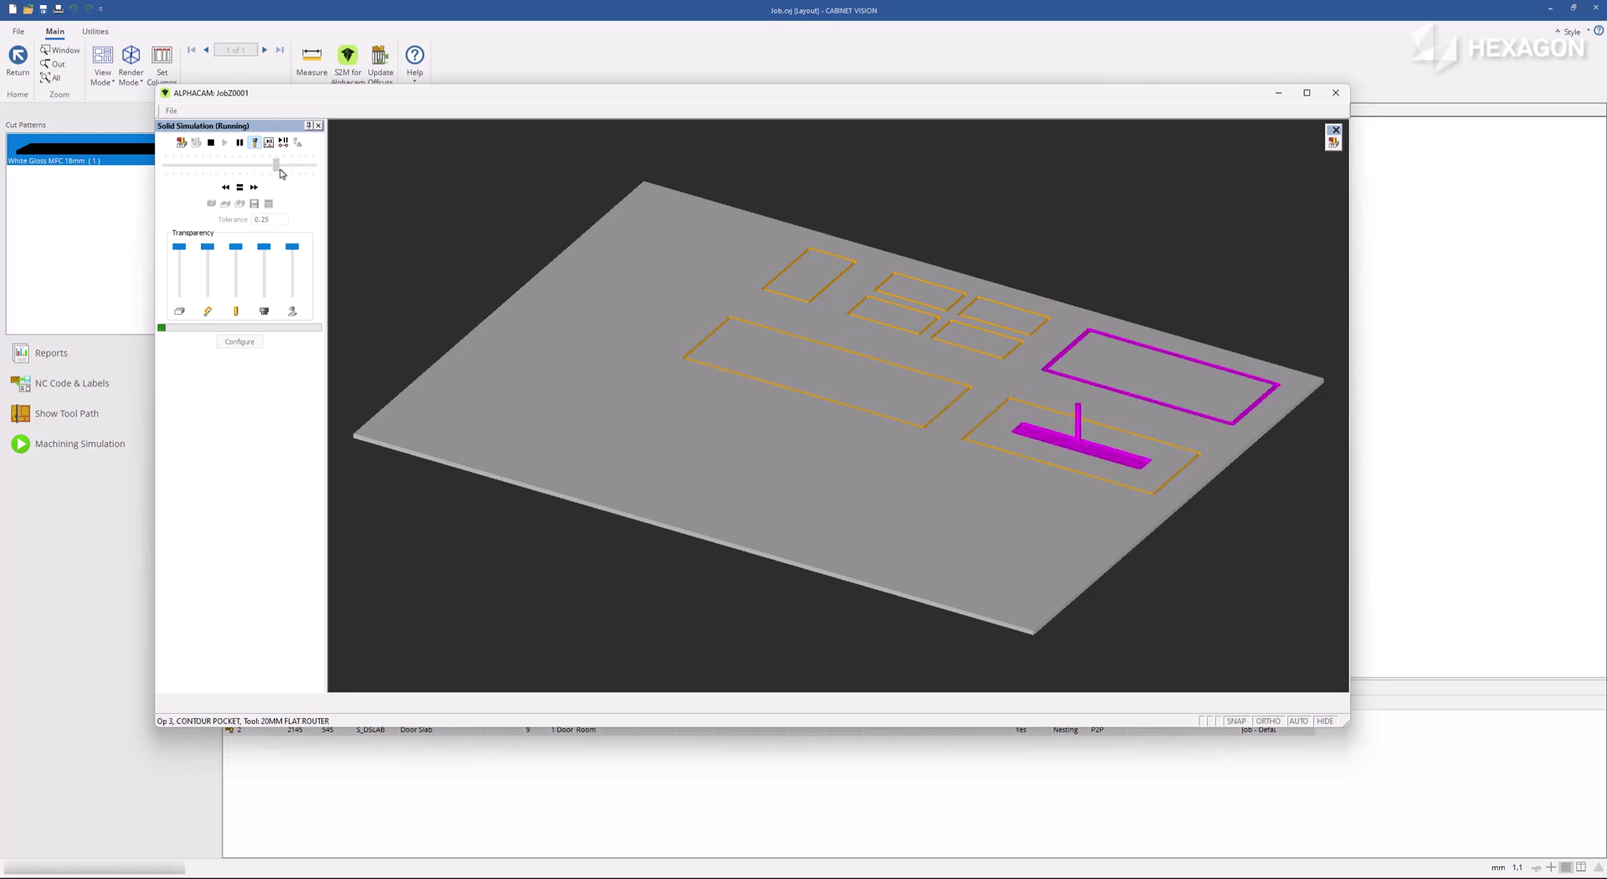
Step: Vary the simulation speed to examine the flat panel pocketing and the 45GRADE finish pass around the raised panel
drag(282, 173, 292, 174)
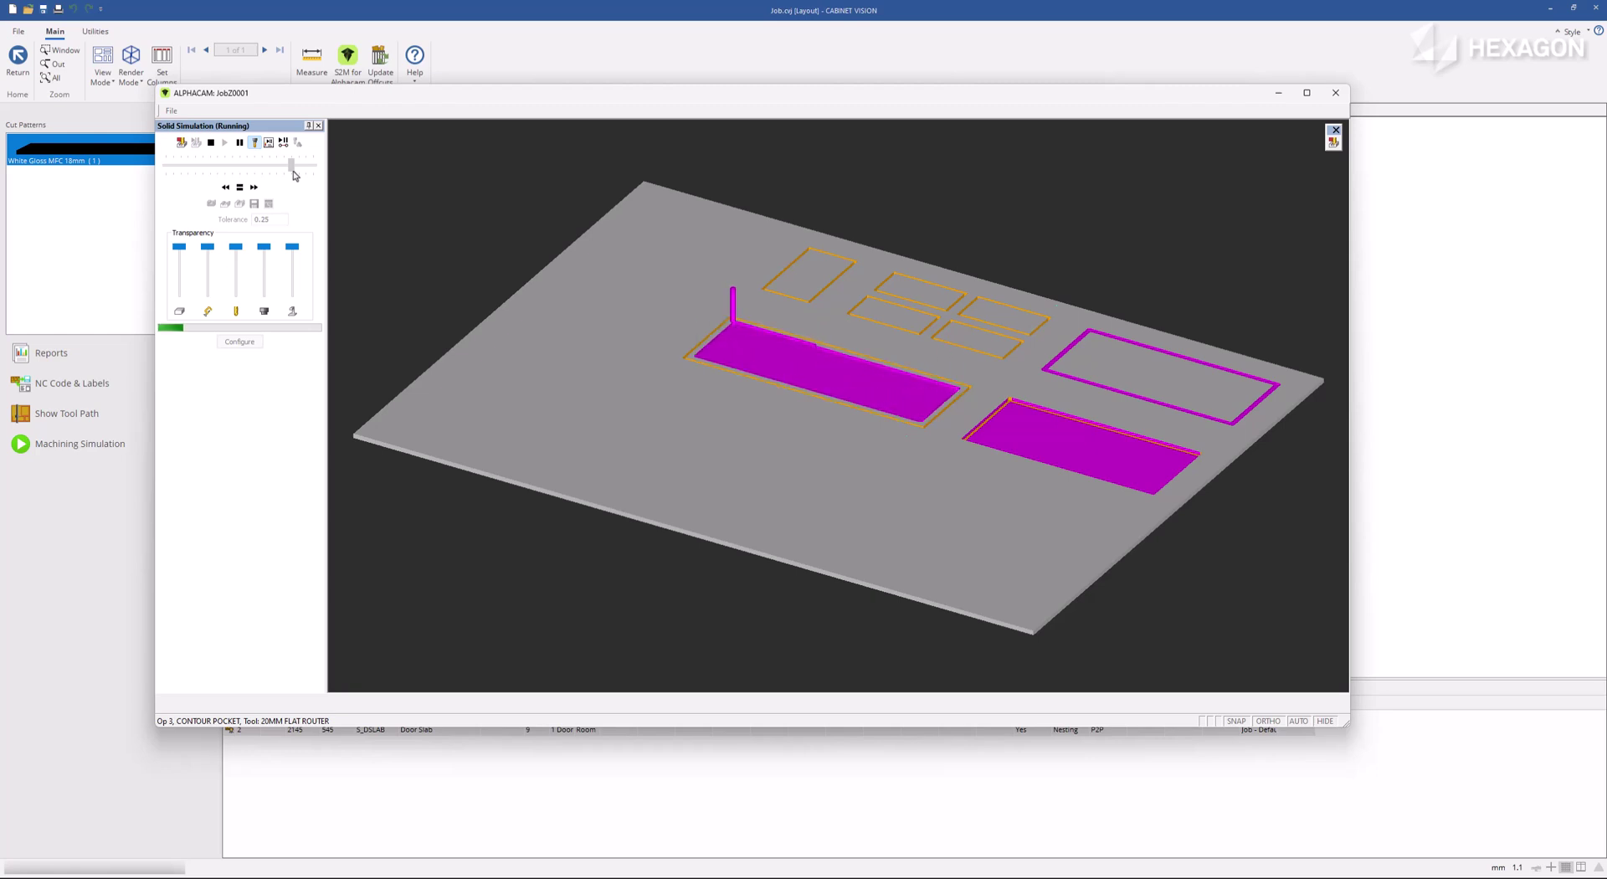
drag(295, 174, 236, 187)
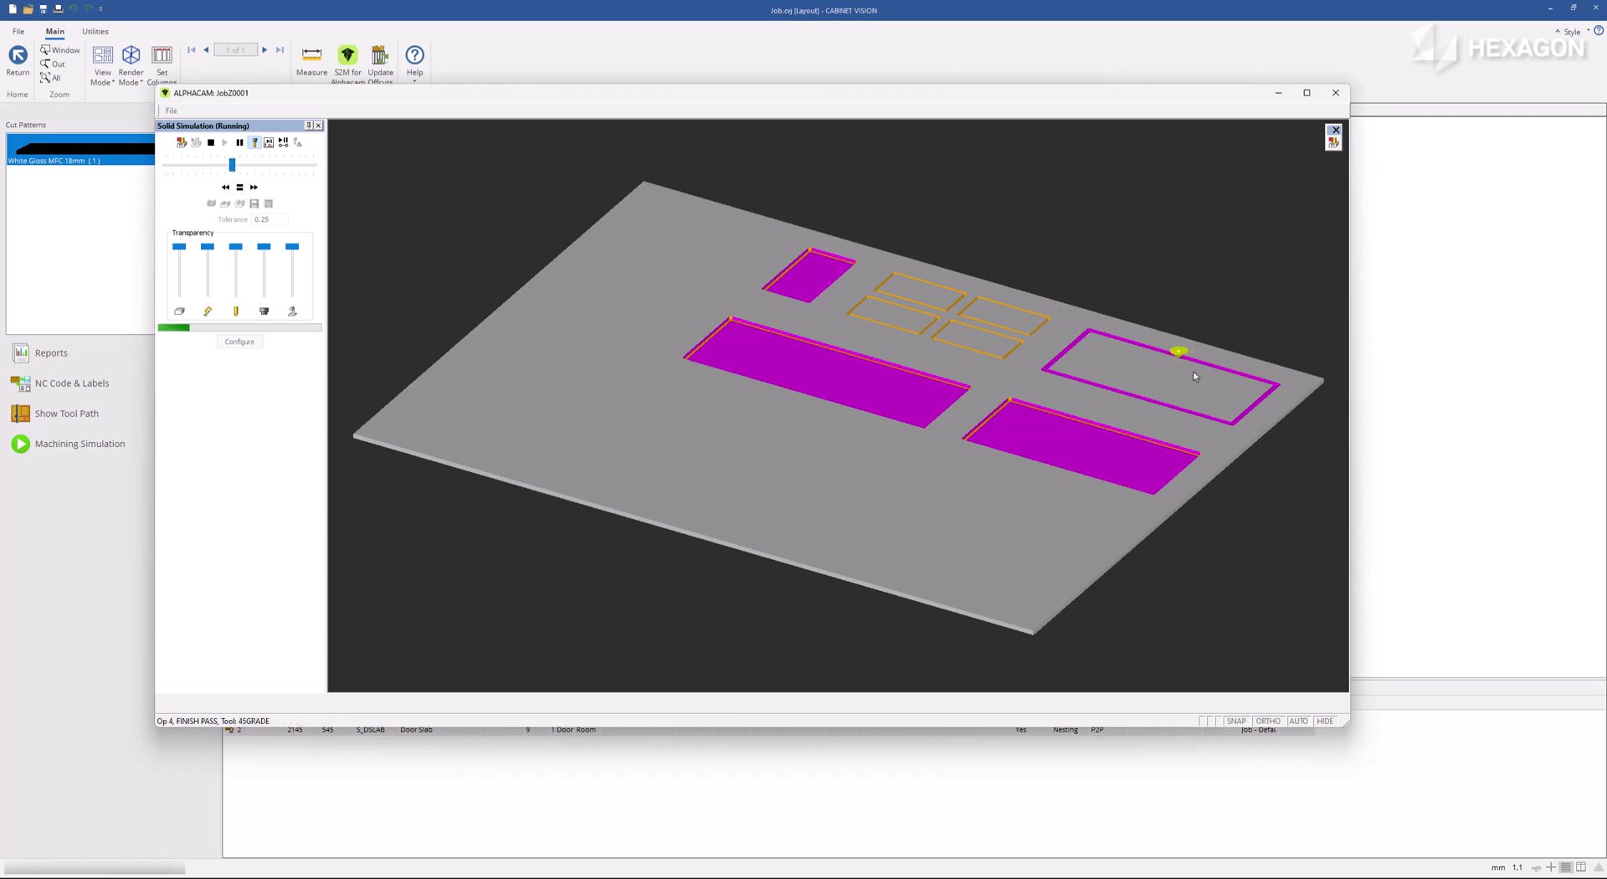
scroll(1204, 368, up, 5)
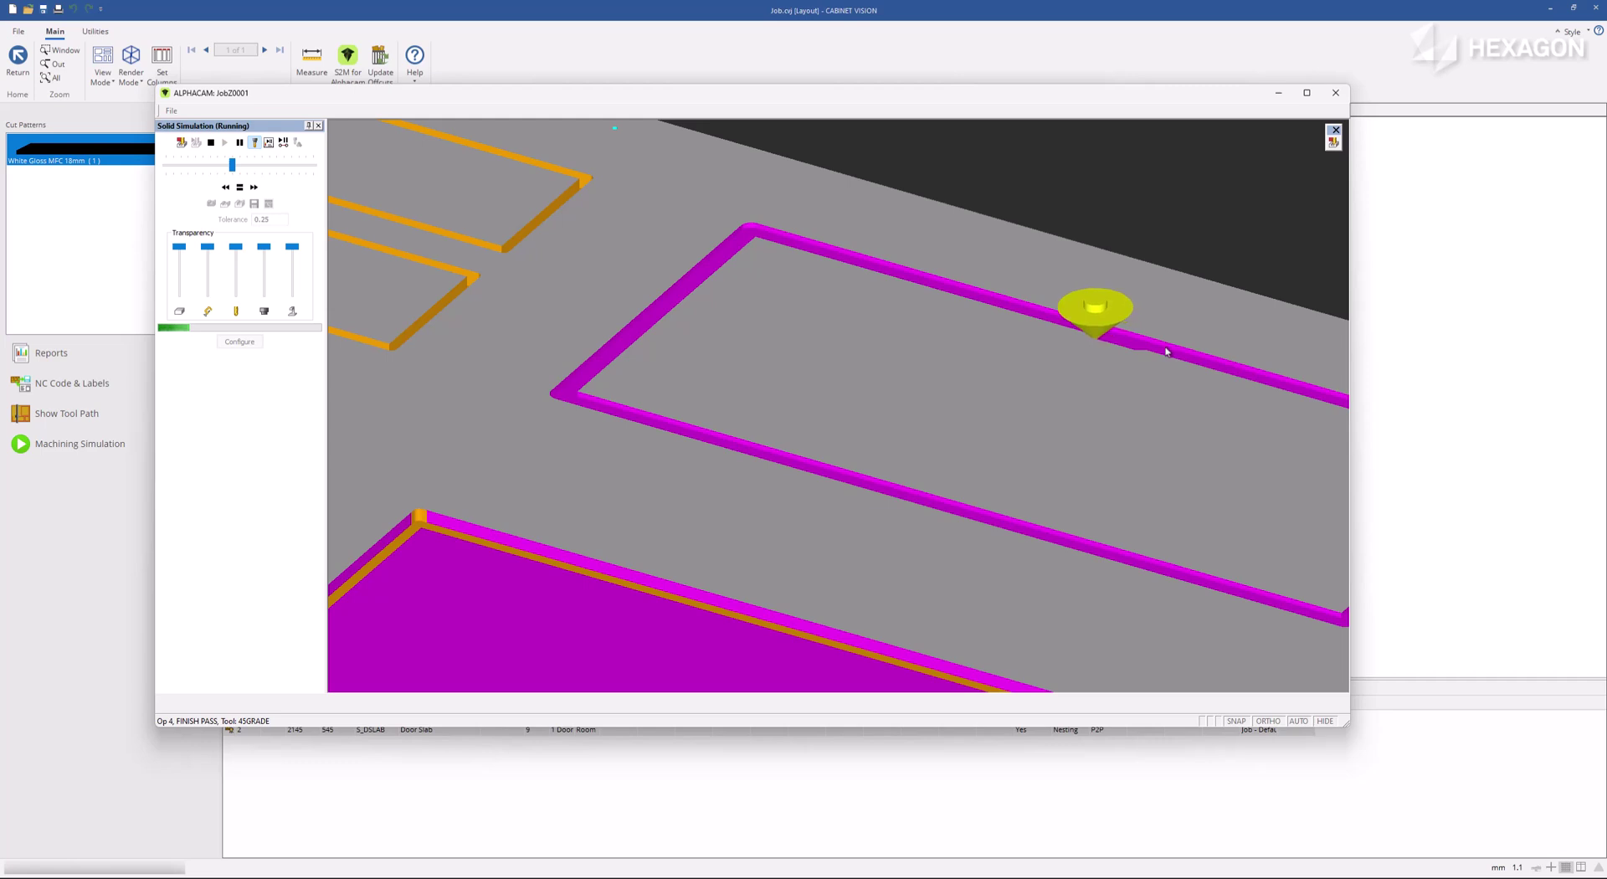
drag(233, 167, 257, 176)
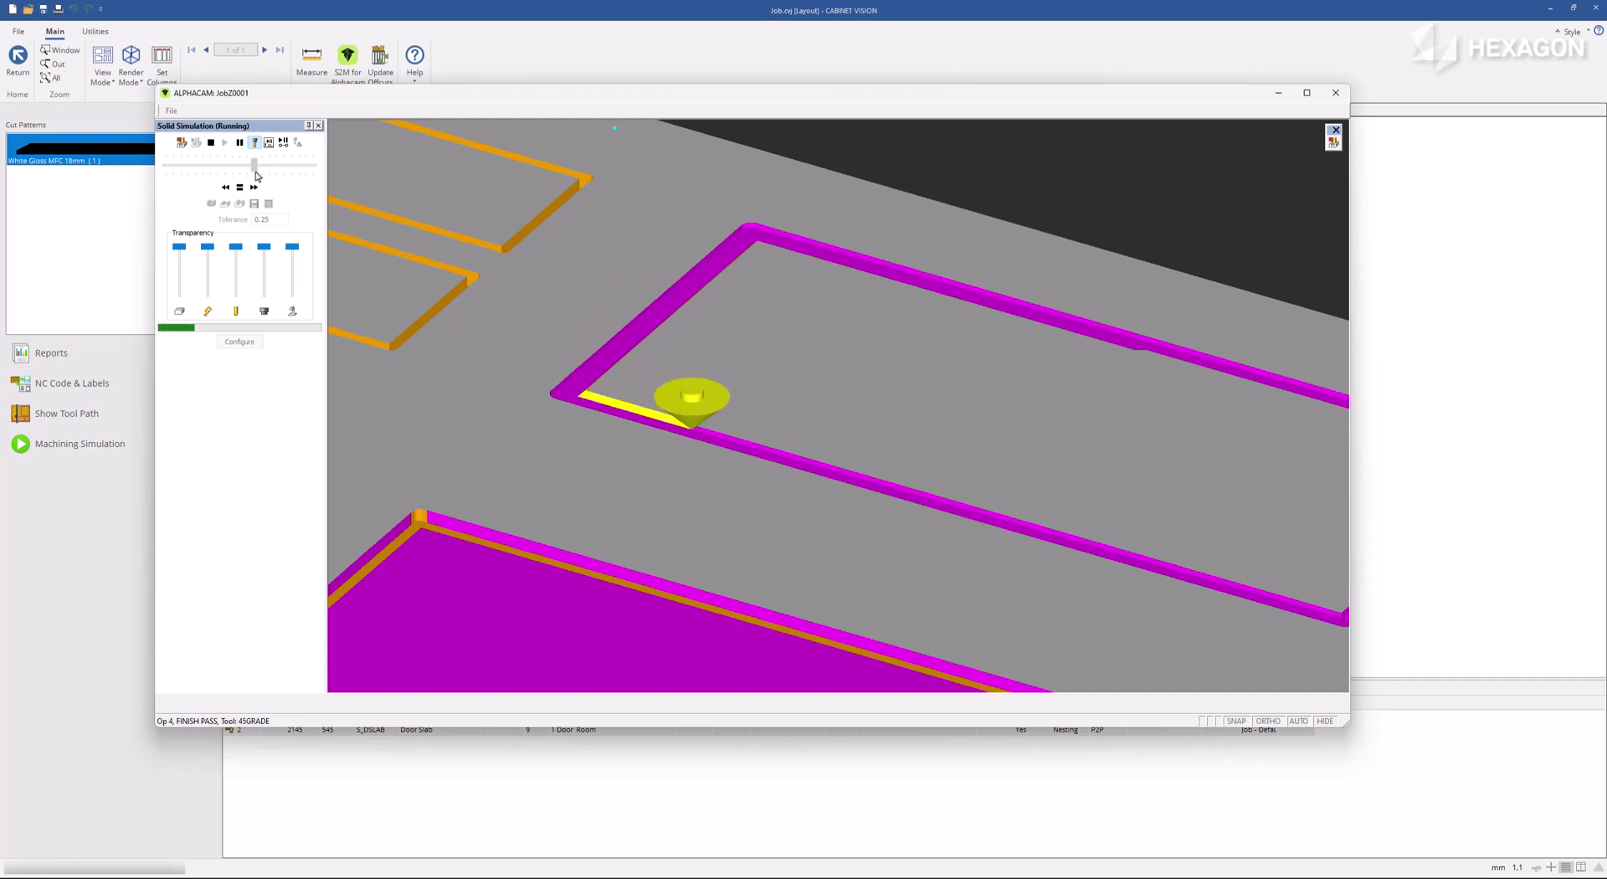
scroll(547, 407, down, 4)
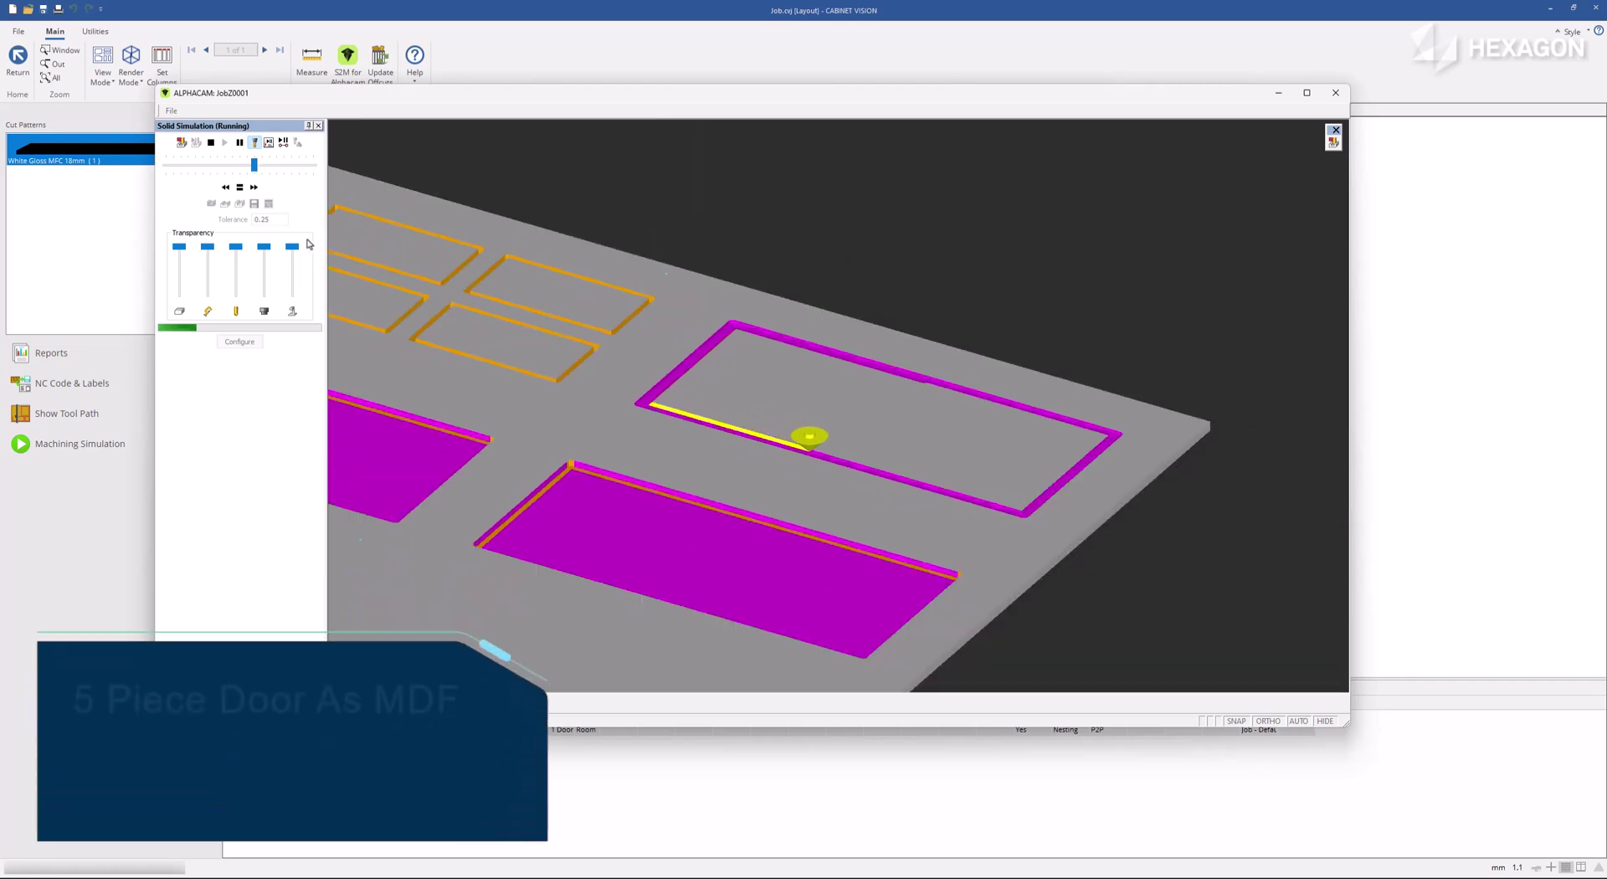
drag(254, 164, 261, 166)
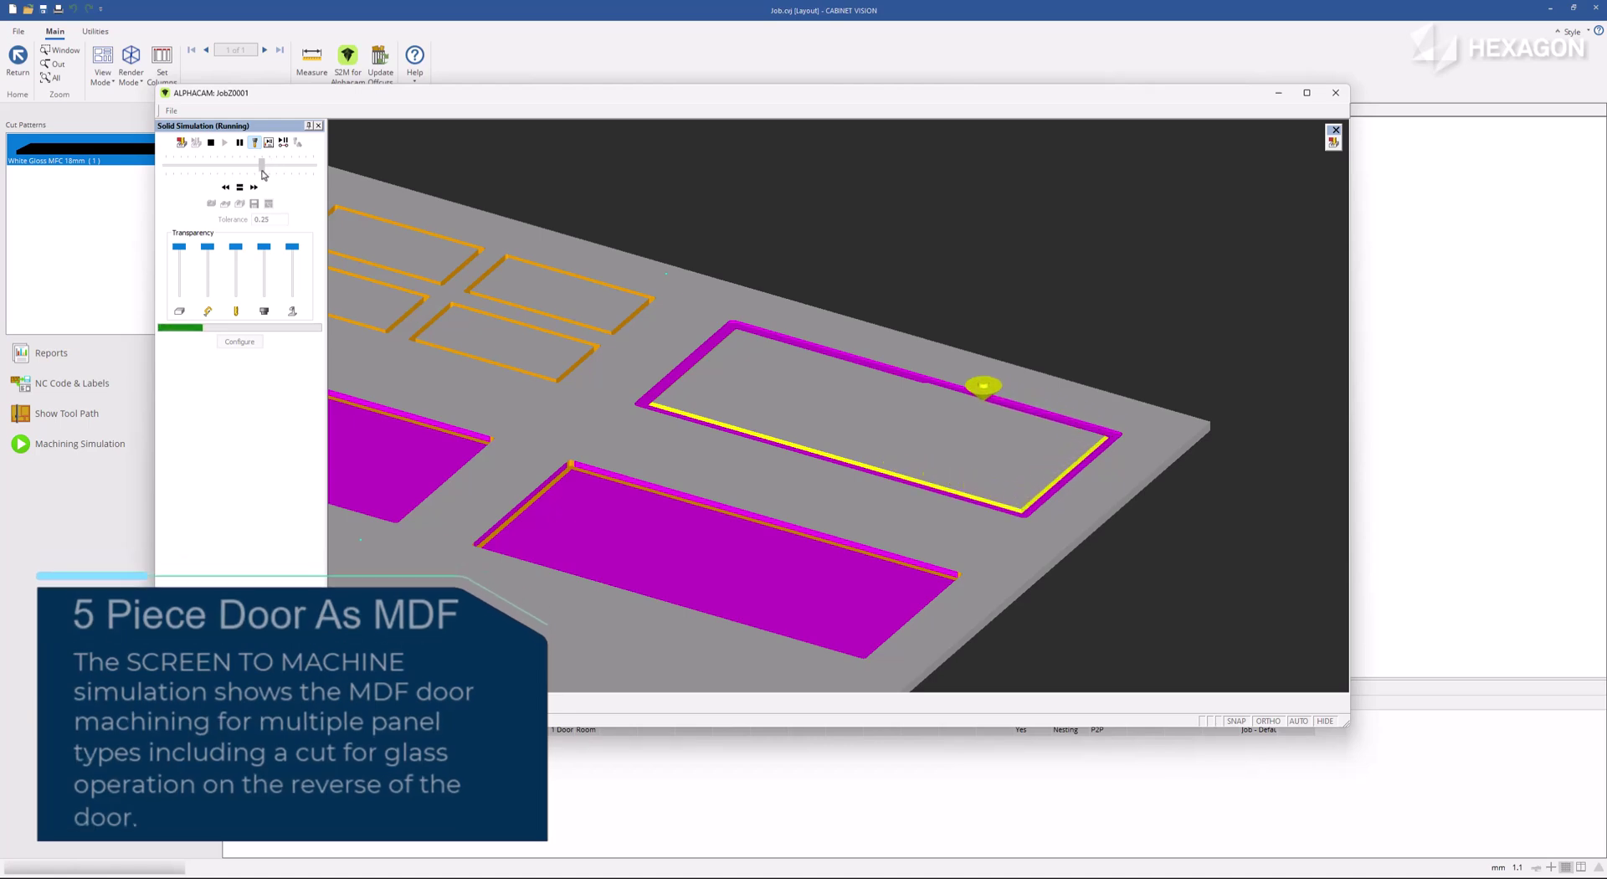
Step: Examine the 5MM RAD finish pass around the glass openings and the raised panel's corner during the simulation
scroll(532, 400, down, 5)
scroll(532, 399, up, 5)
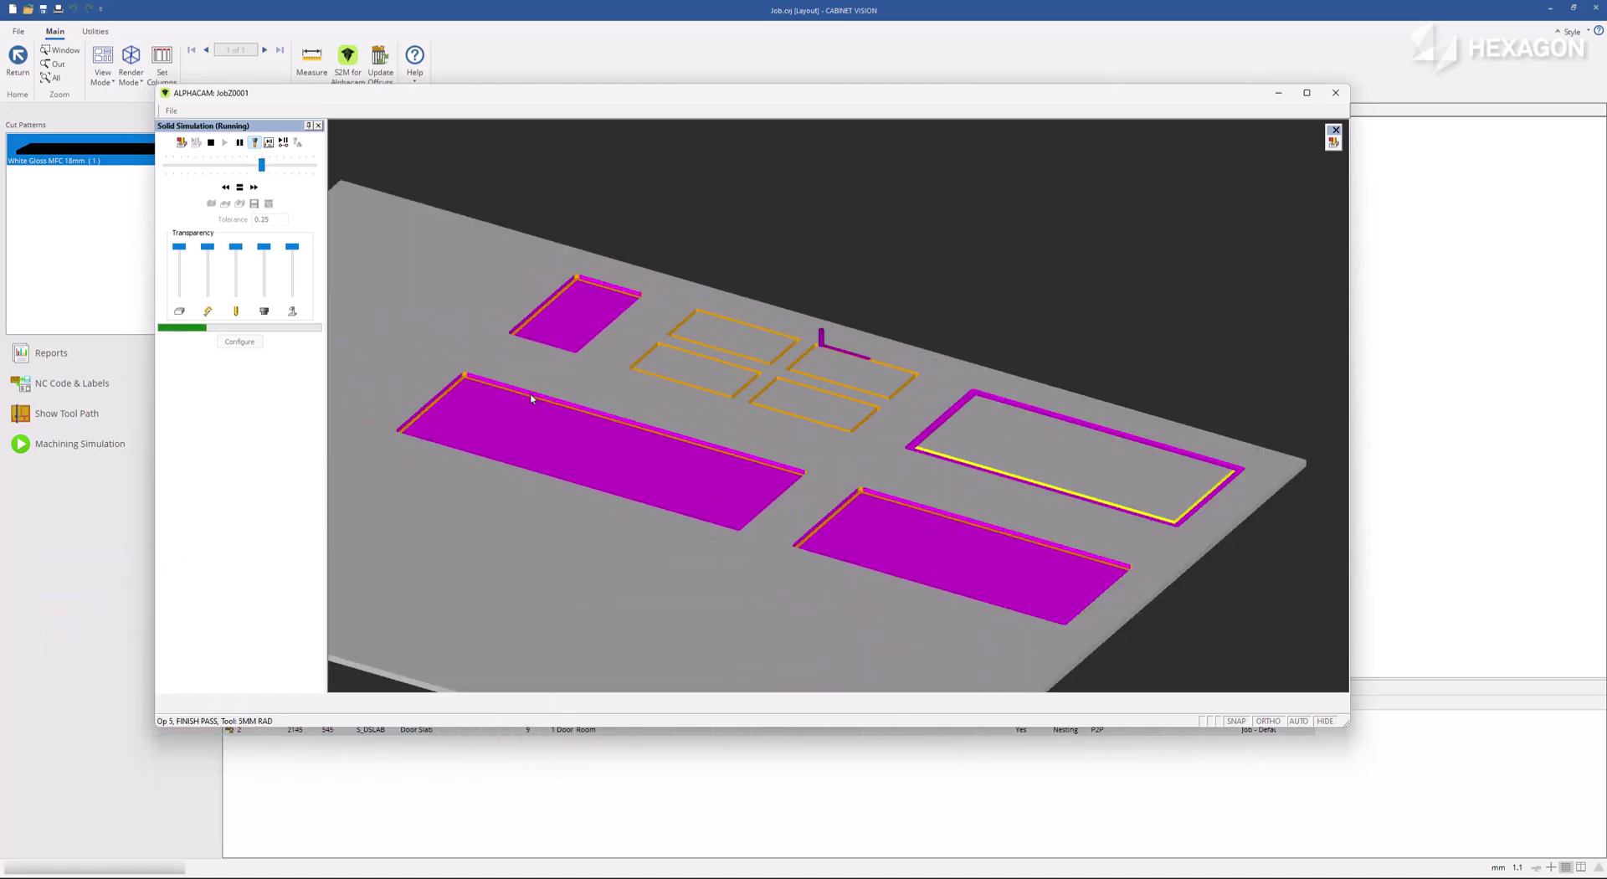
scroll(756, 437, up, 2)
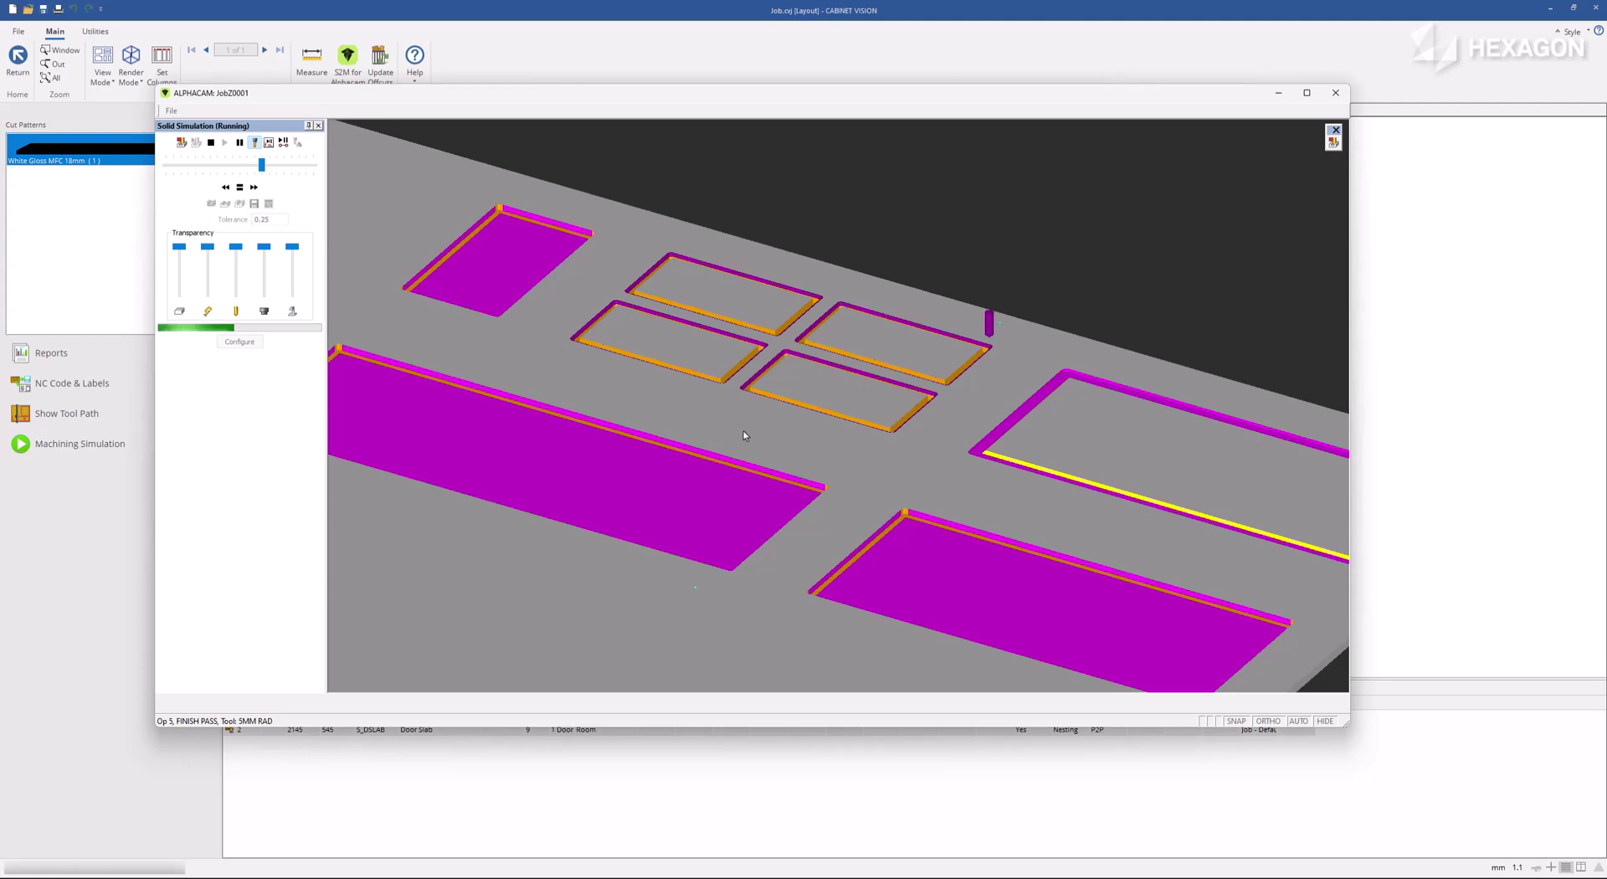
scroll(1180, 429, up, 5)
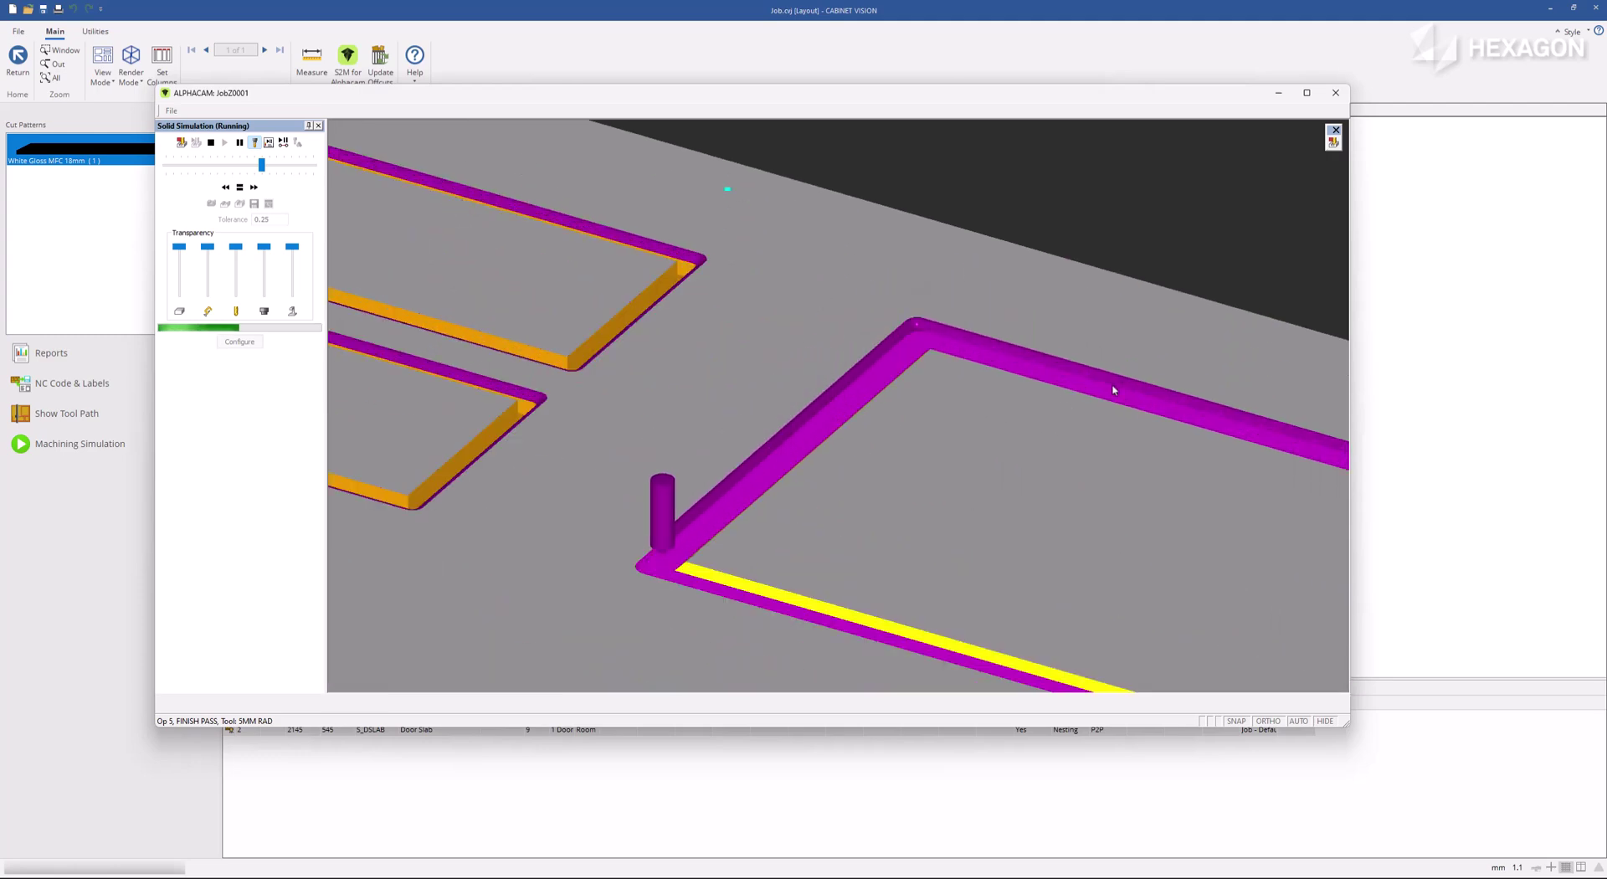
scroll(668, 576, down, 5)
scroll(668, 575, up, 10)
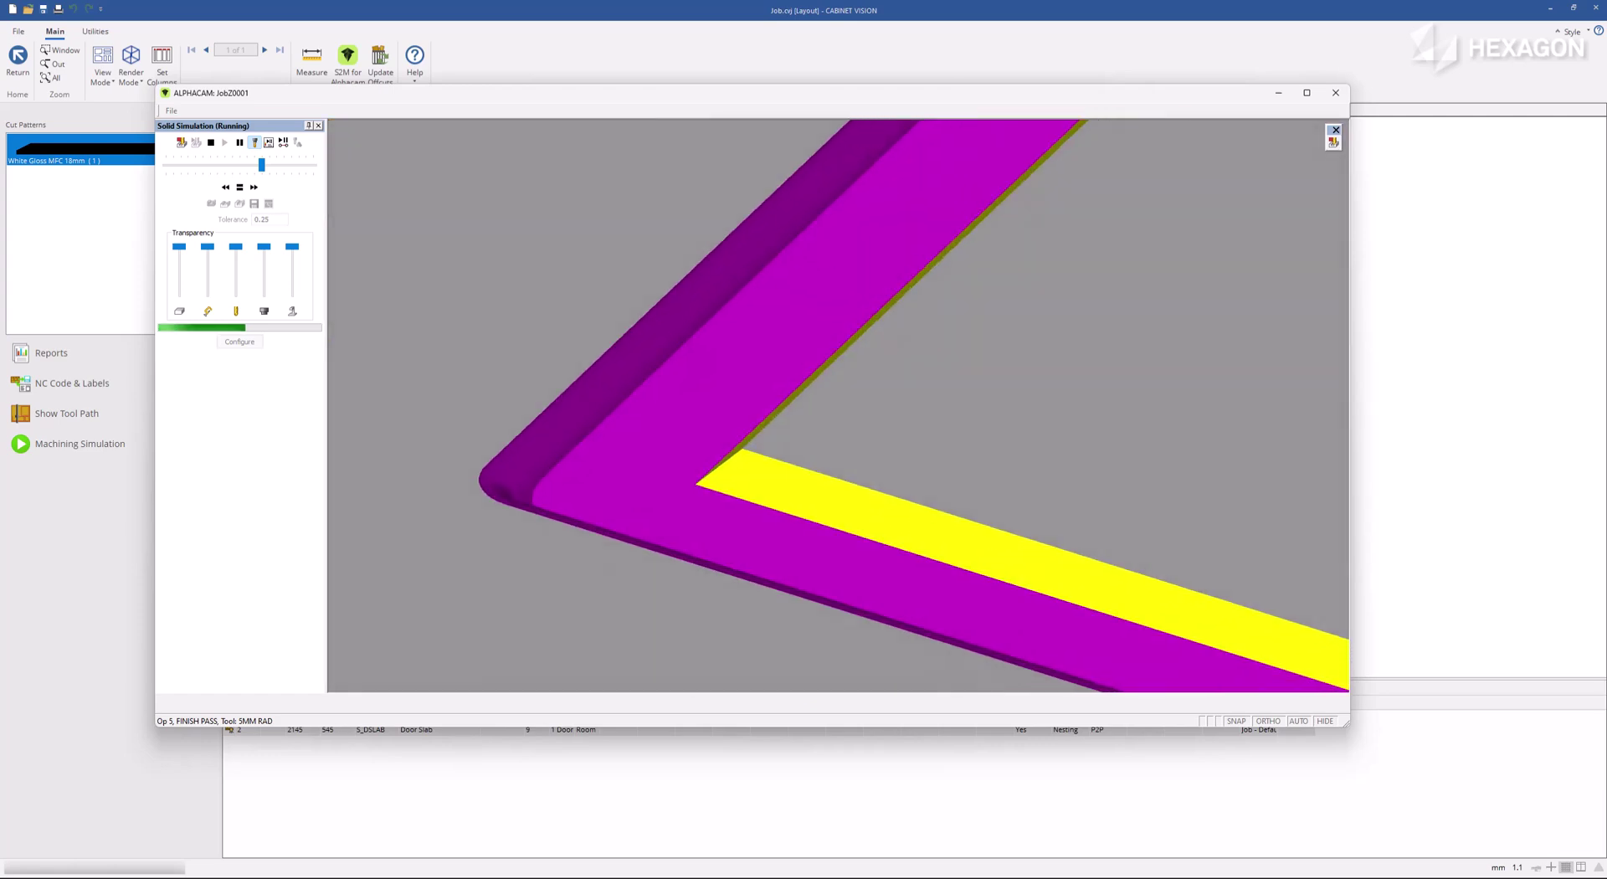
scroll(669, 567, down, 8)
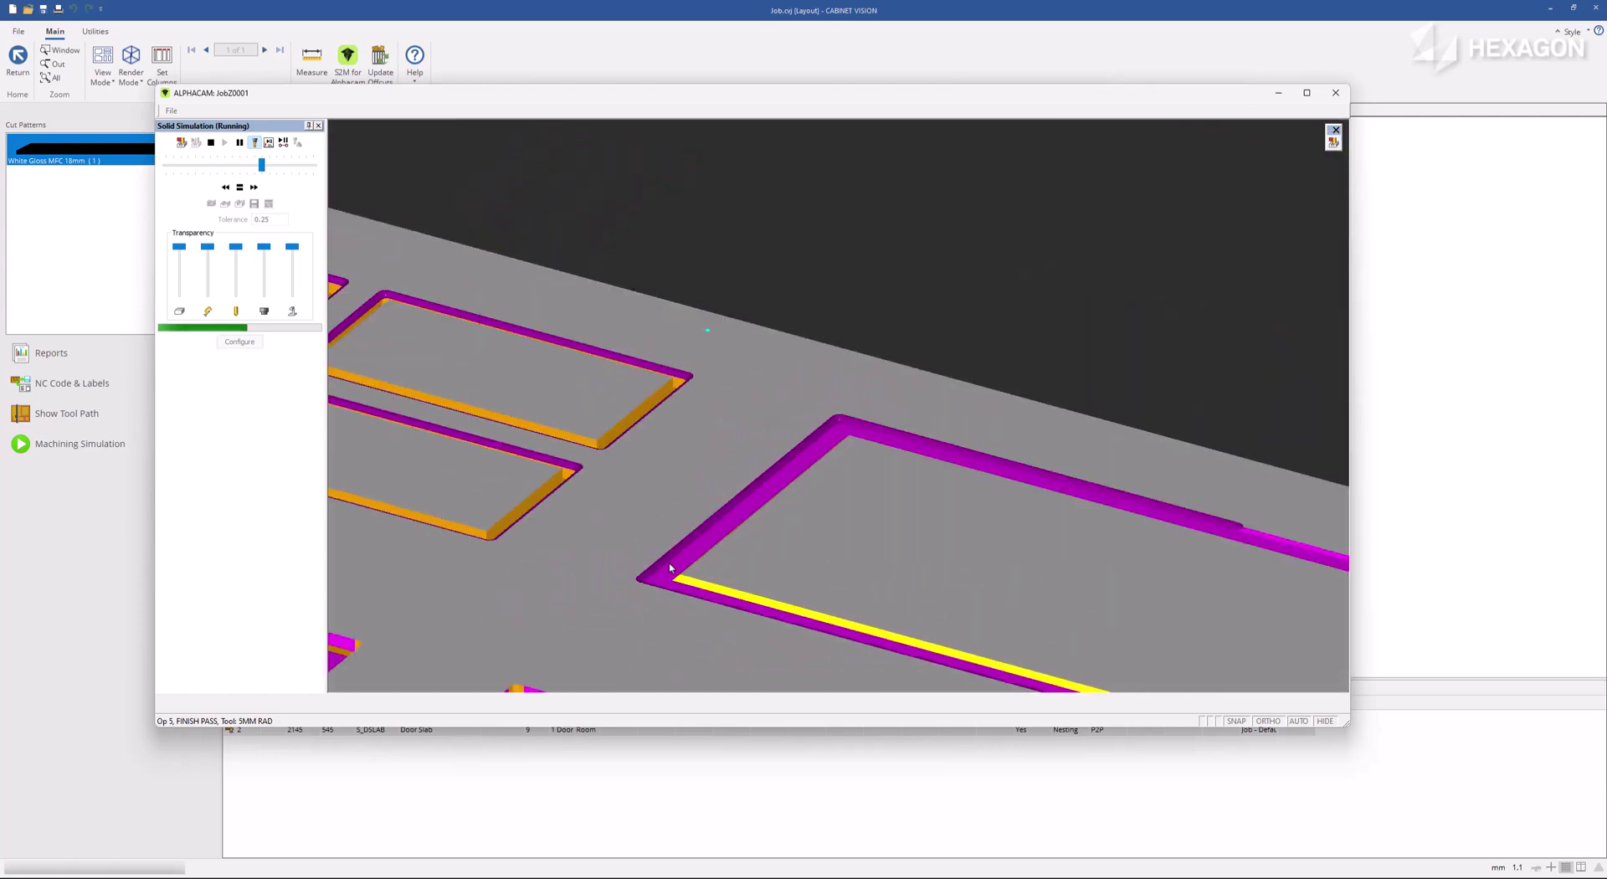
scroll(669, 568, down, 8)
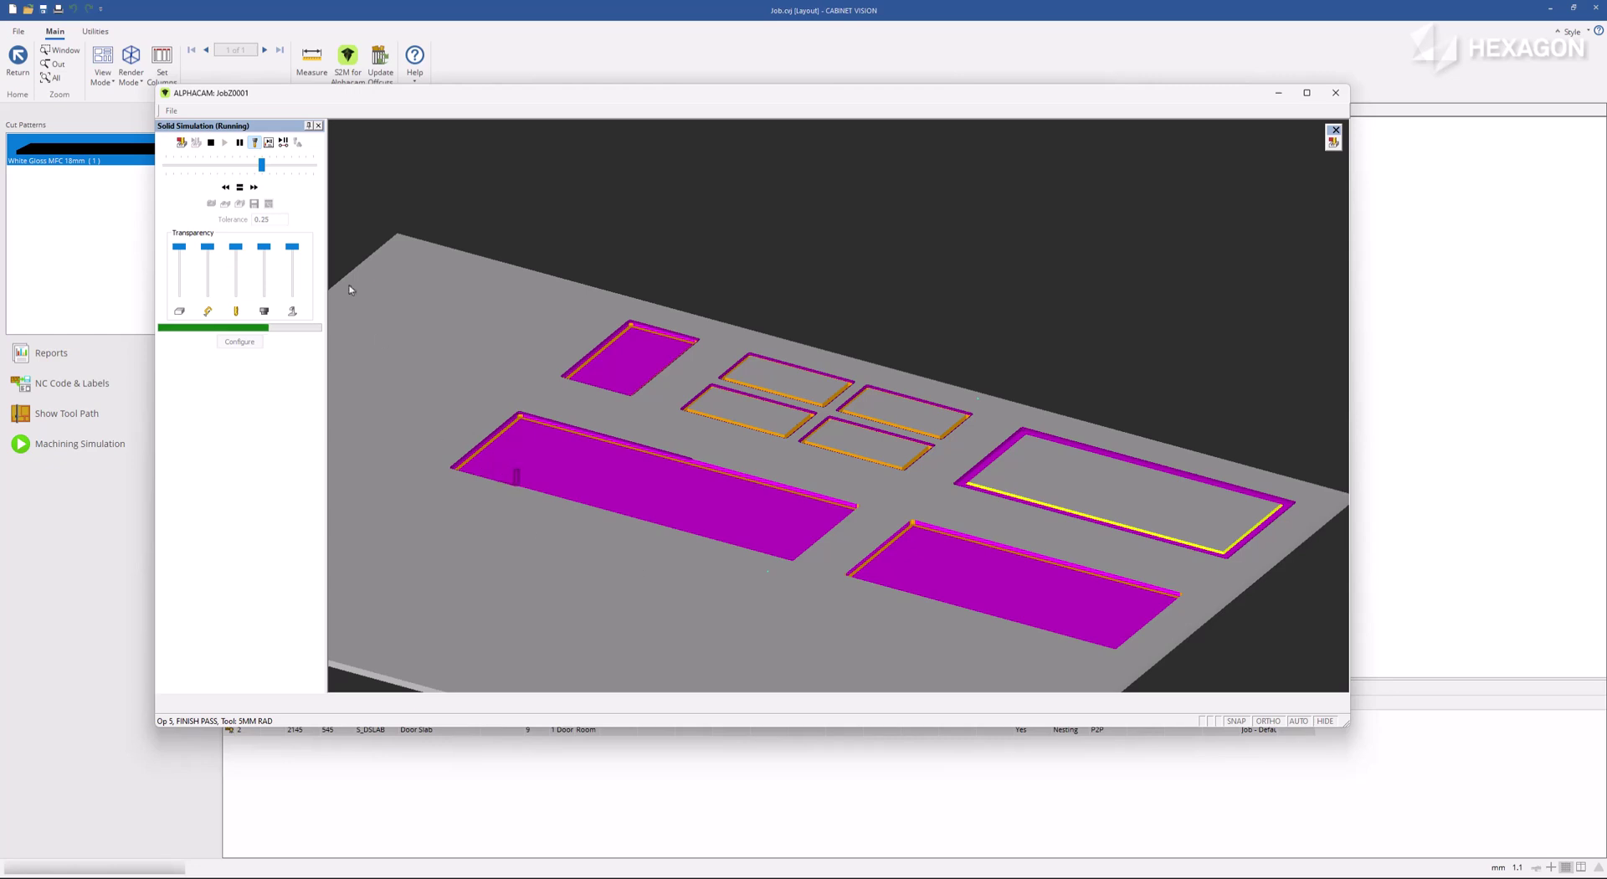
Step: Run the remaining machining operations at maximum simulation speed and end the solid simulation
drag(261, 164, 286, 172)
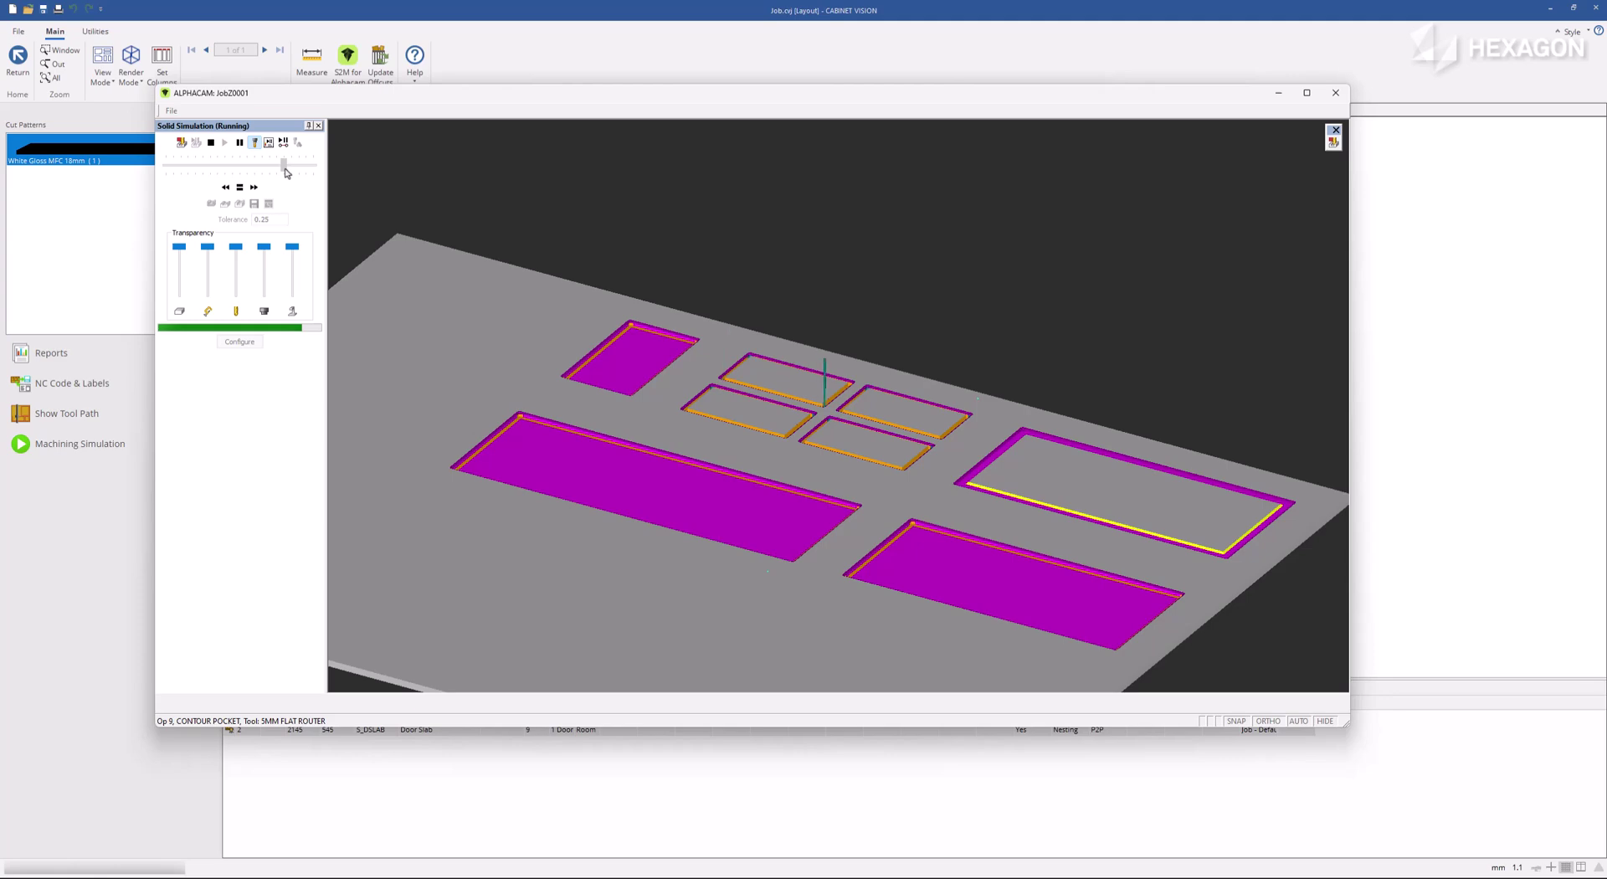
drag(285, 172, 313, 172)
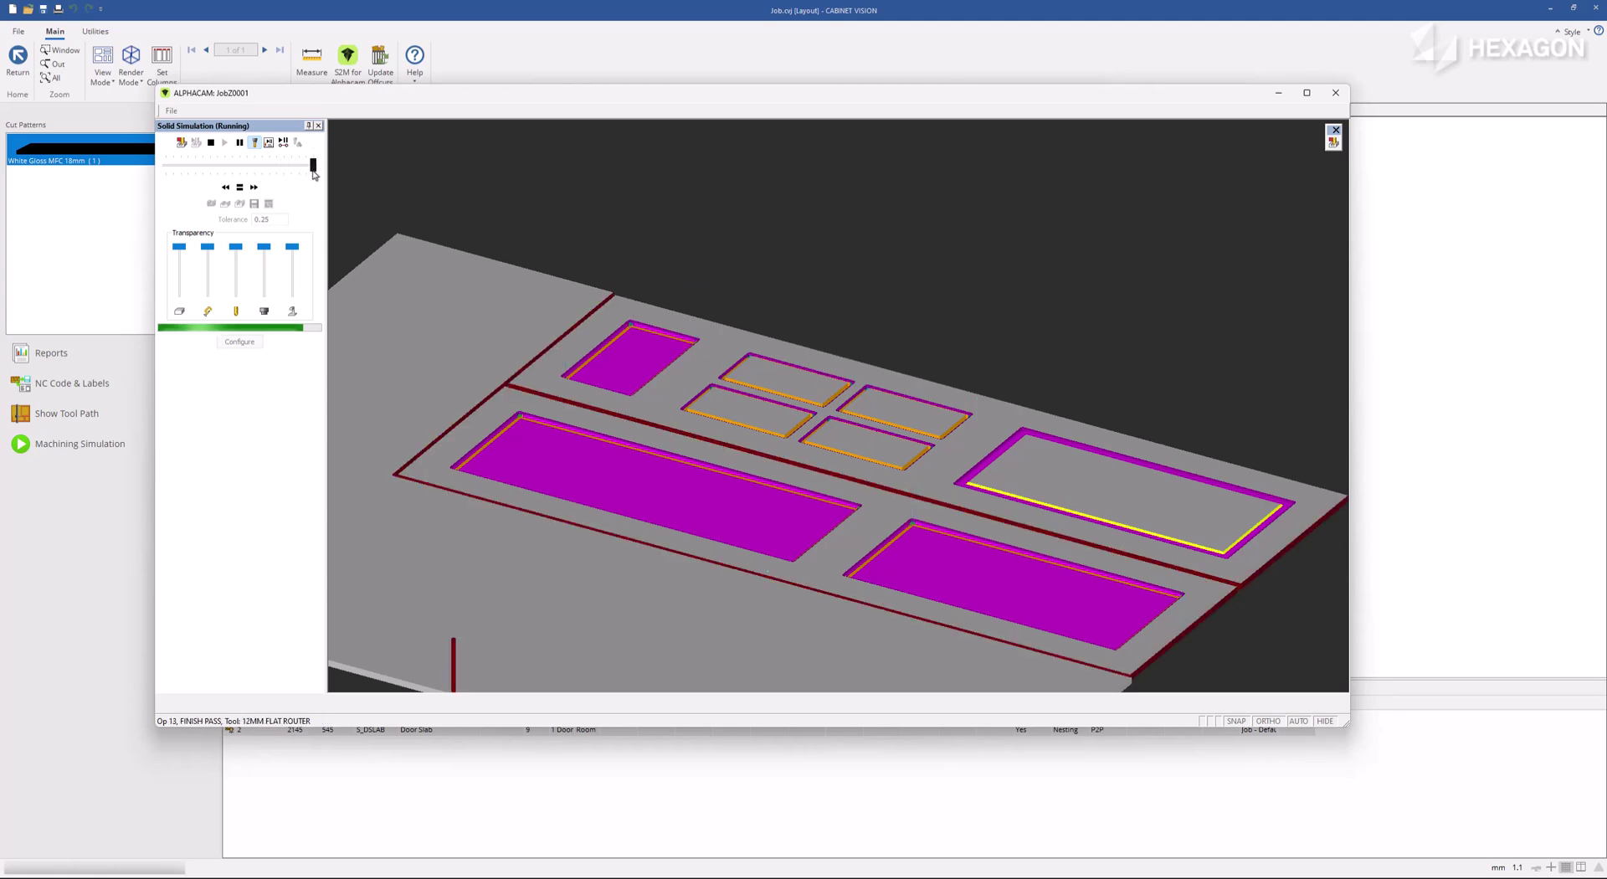
click(1333, 142)
Step: Inspect the toolpaths of the door panel pockets and close the simulation
scroll(740, 391, up, 5)
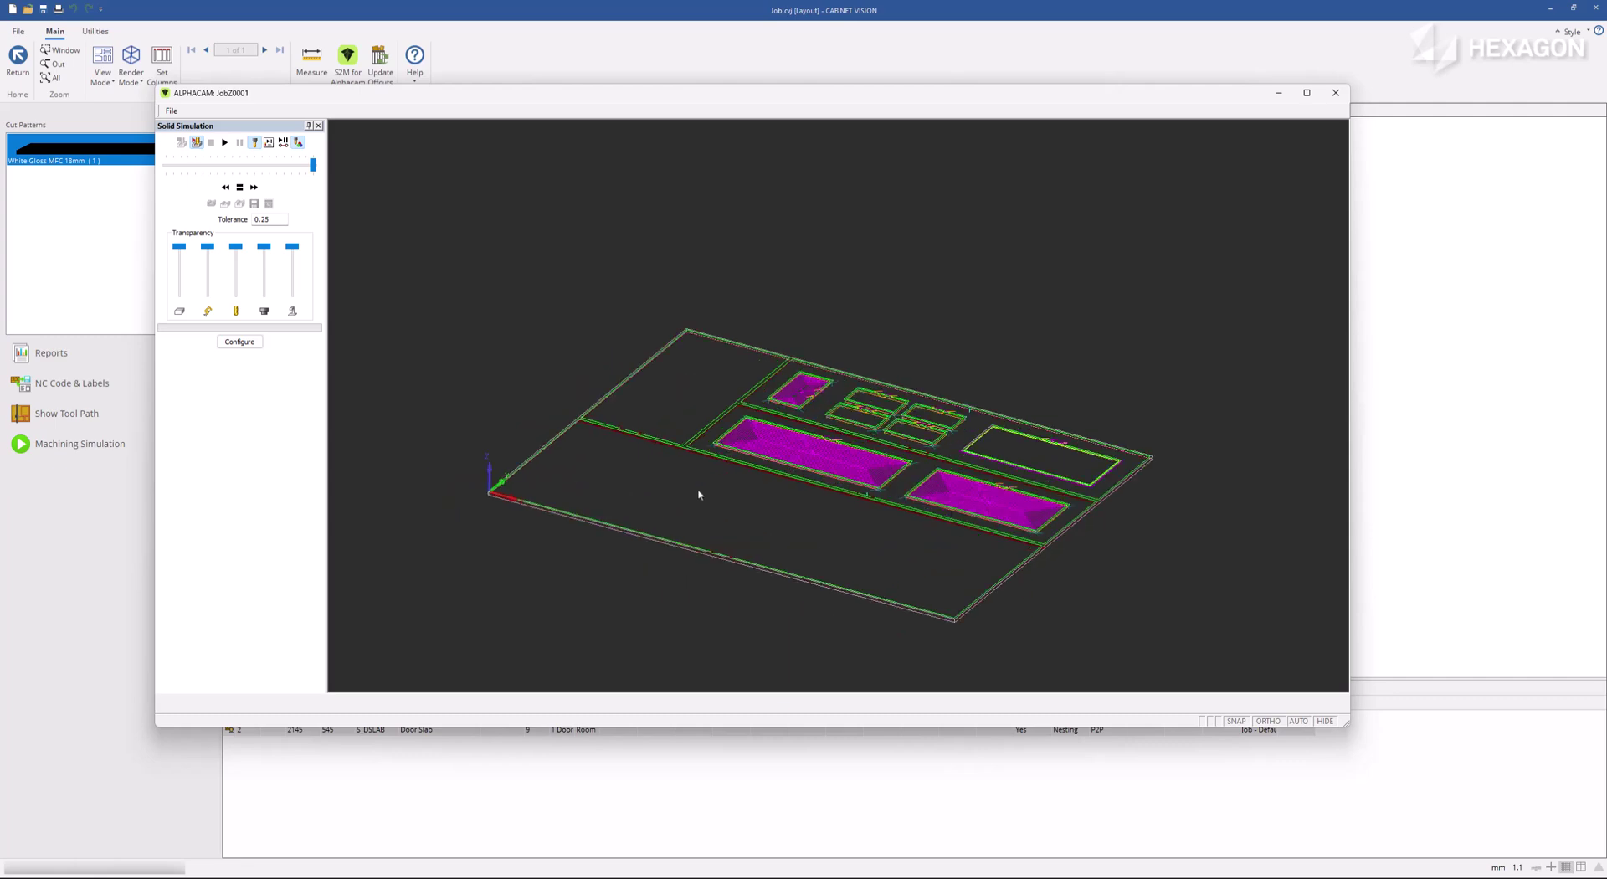
scroll(740, 391, up, 2)
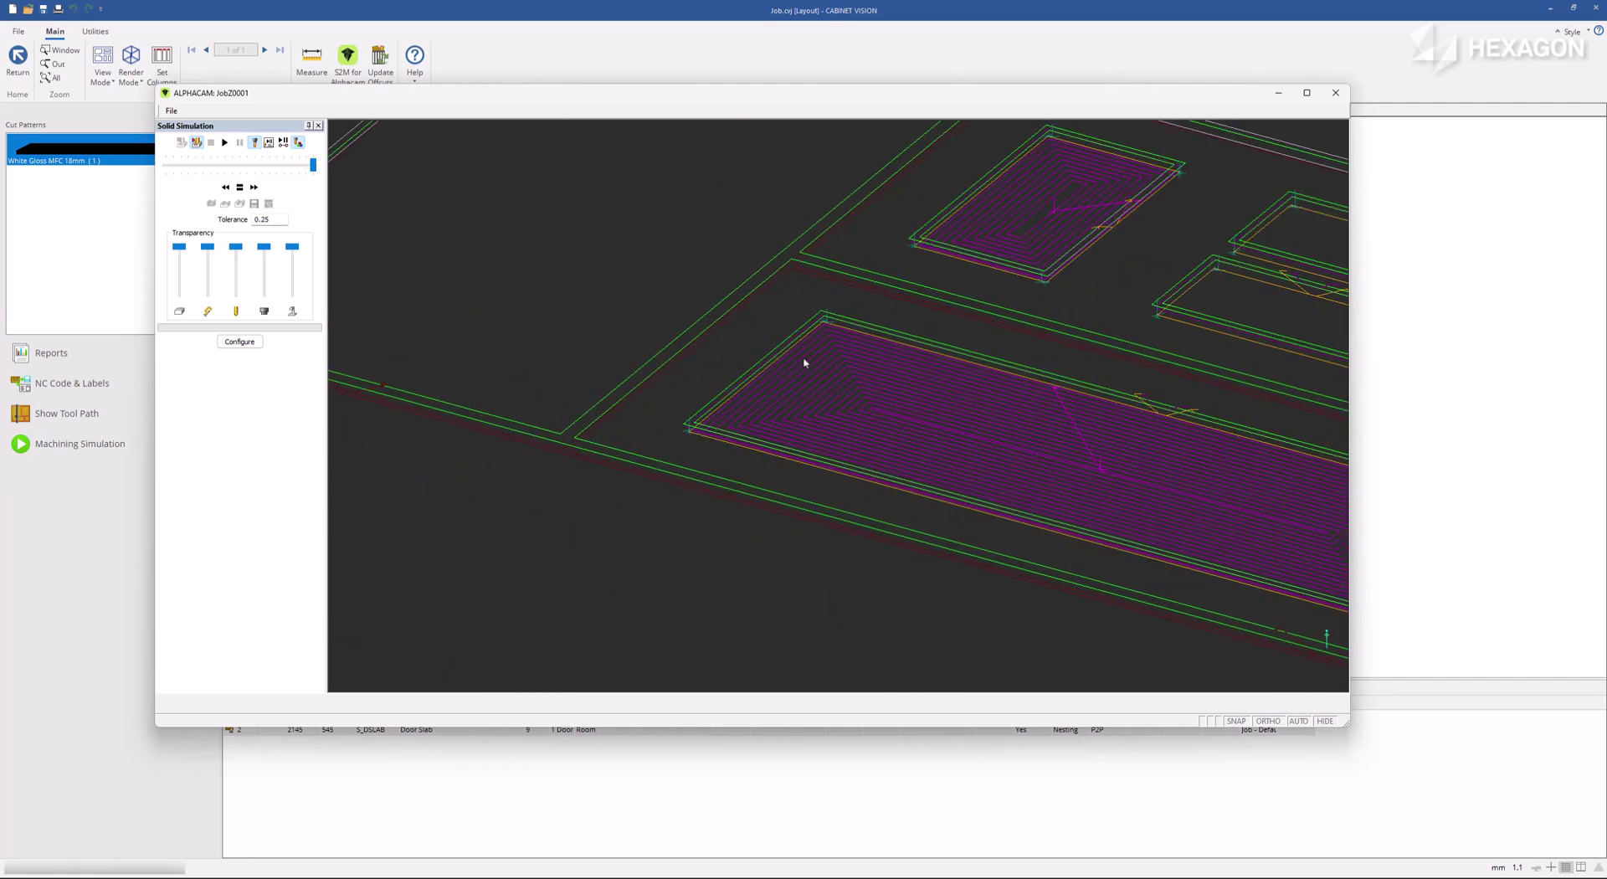
click(1335, 93)
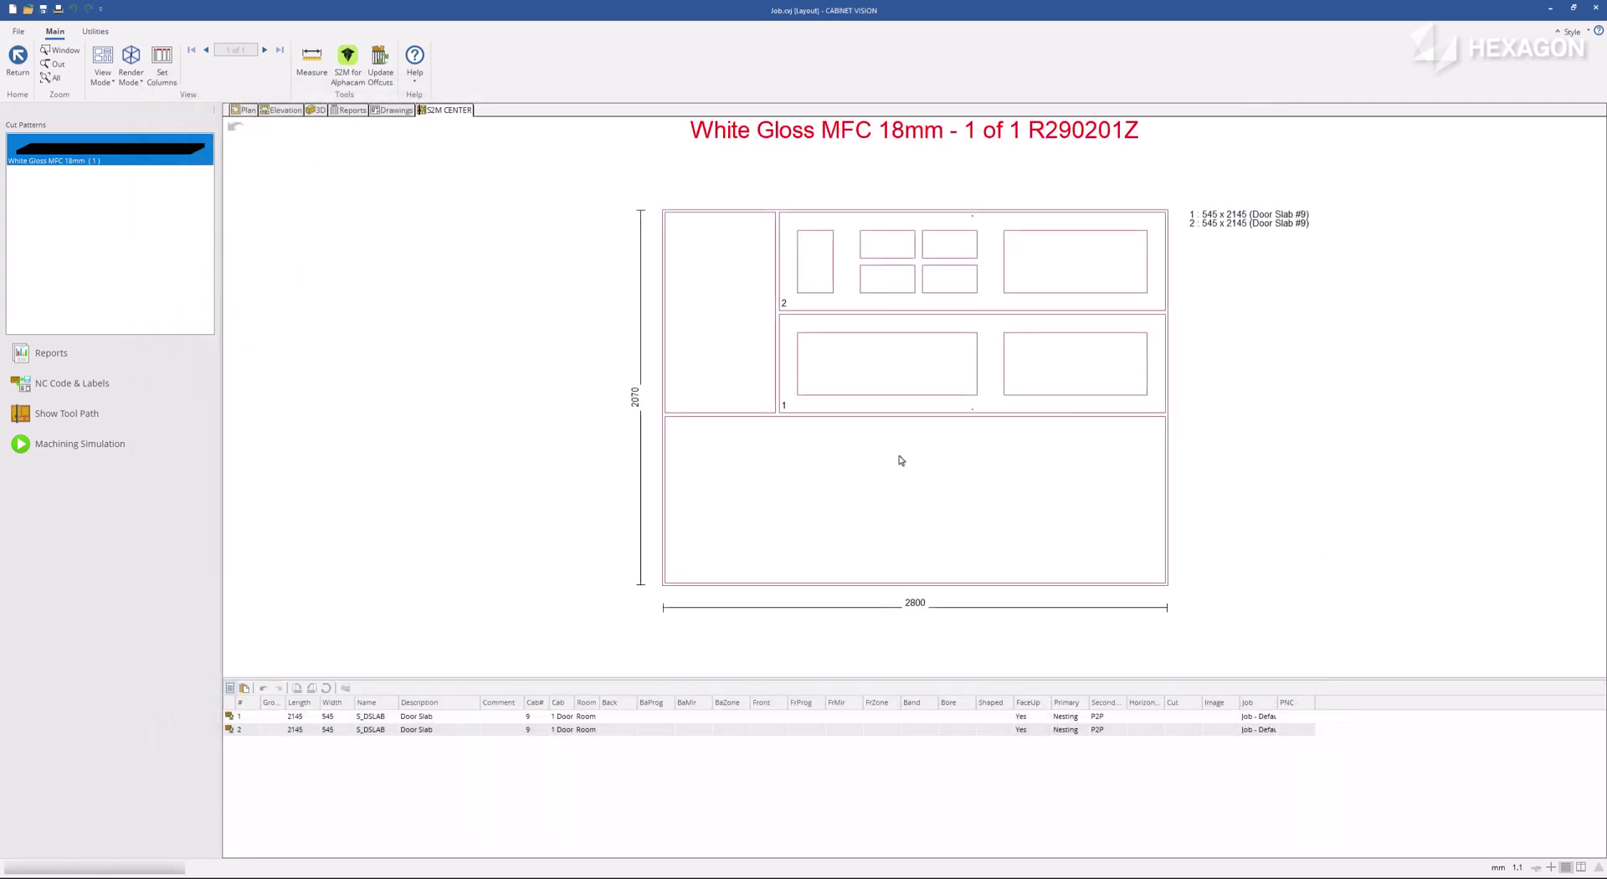
Step: Switch to the sheet's reverse side and simulate it, slowing the playback to examine the glass rebates cut with the 10MM FLAT ROUTER
click(237, 128)
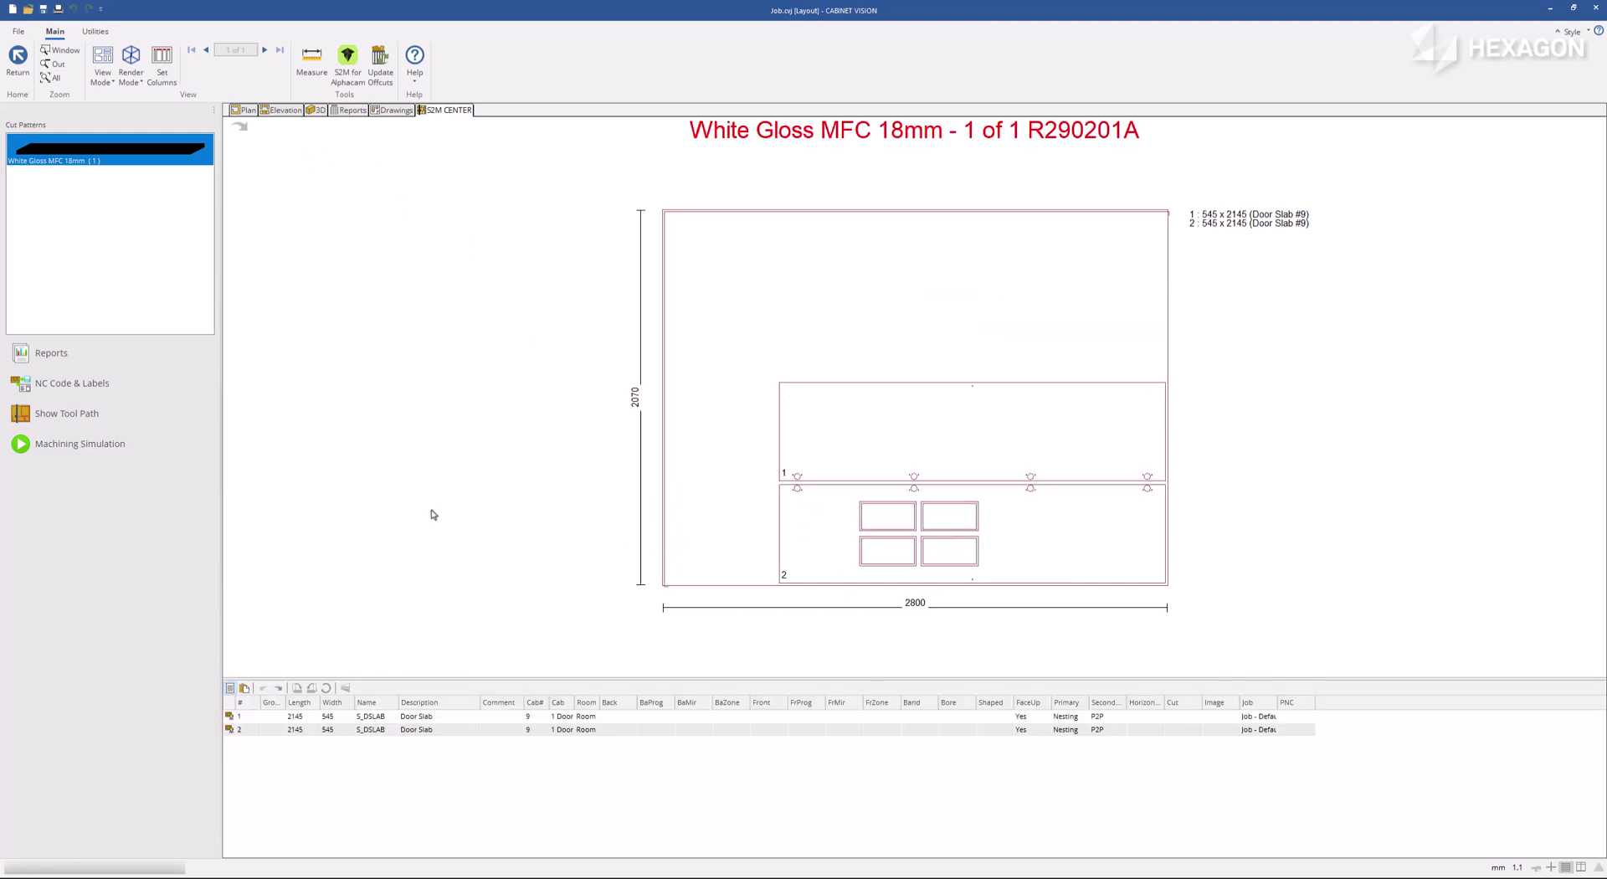
click(162, 451)
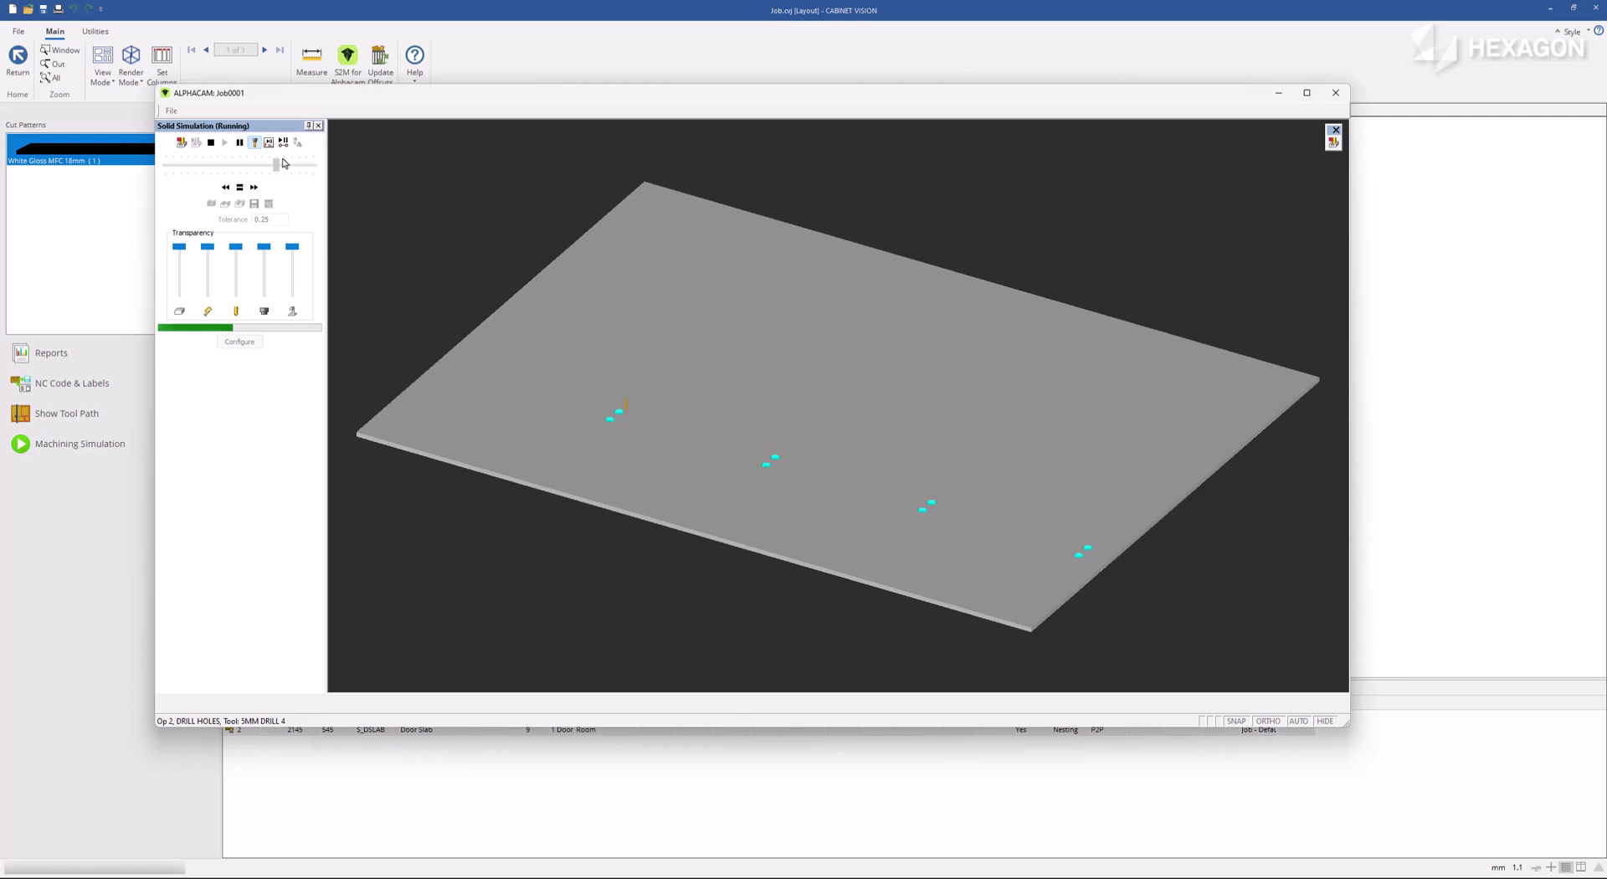
drag(278, 164, 224, 166)
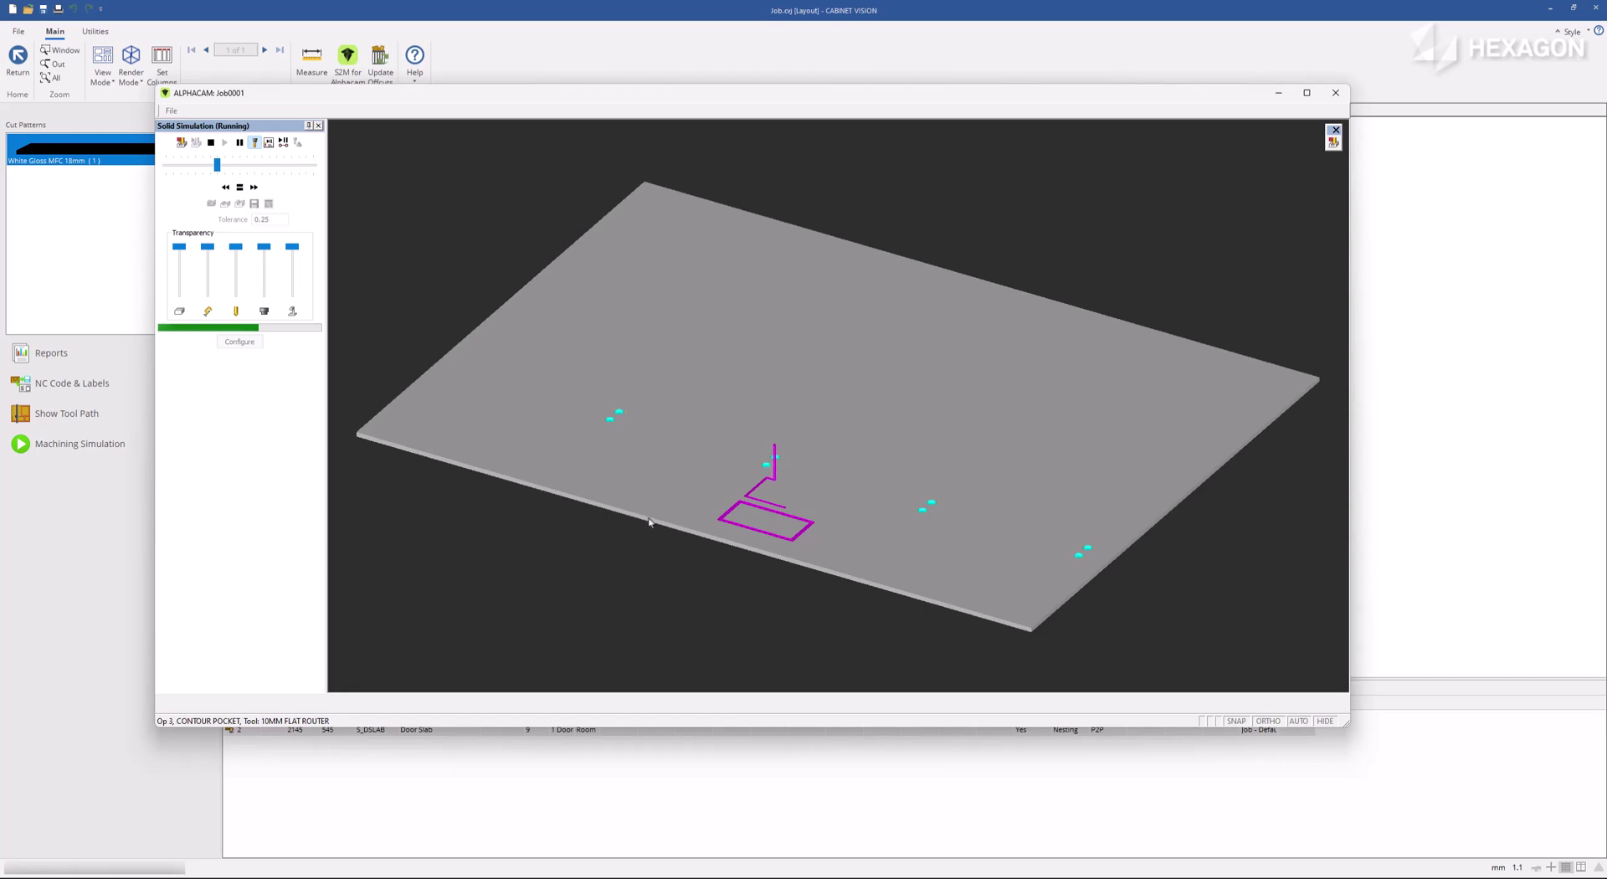
scroll(733, 510, up, 8)
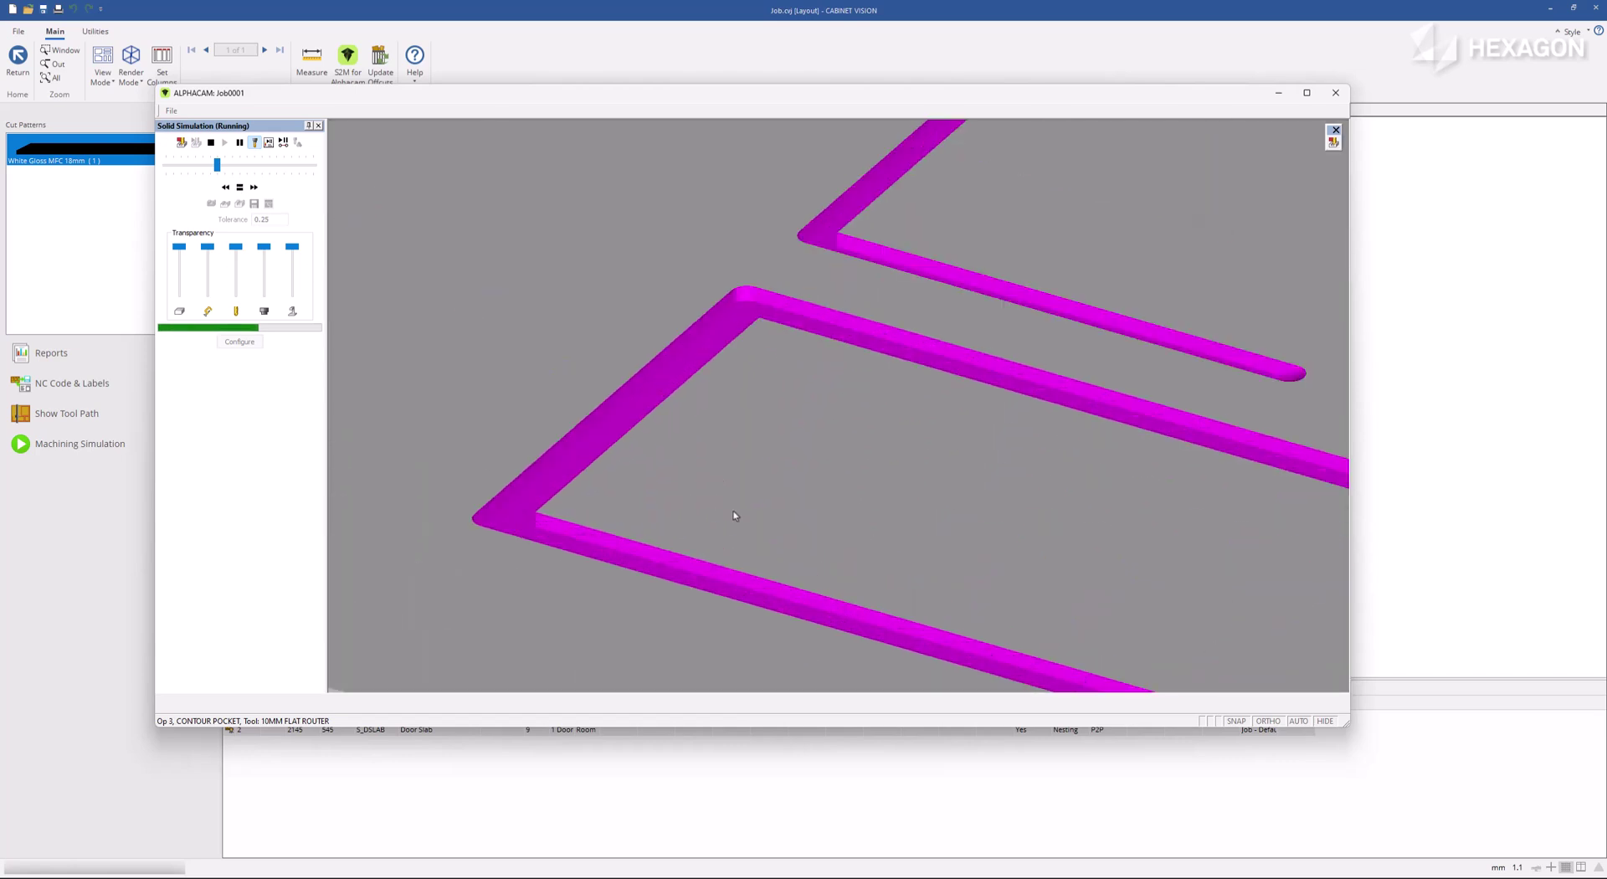
scroll(733, 510, down, 6)
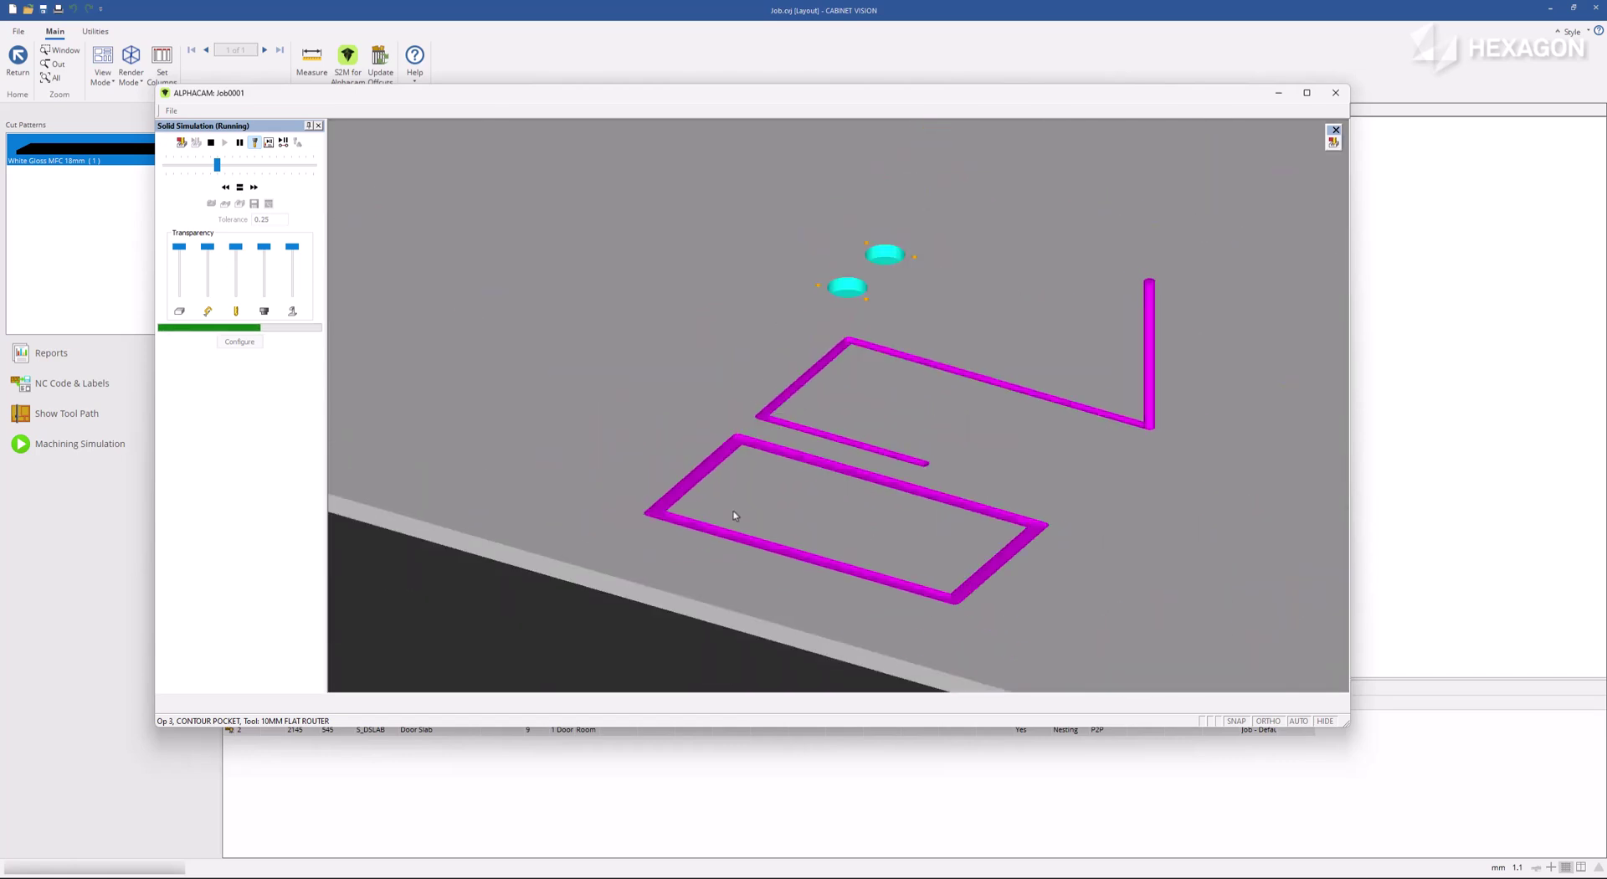